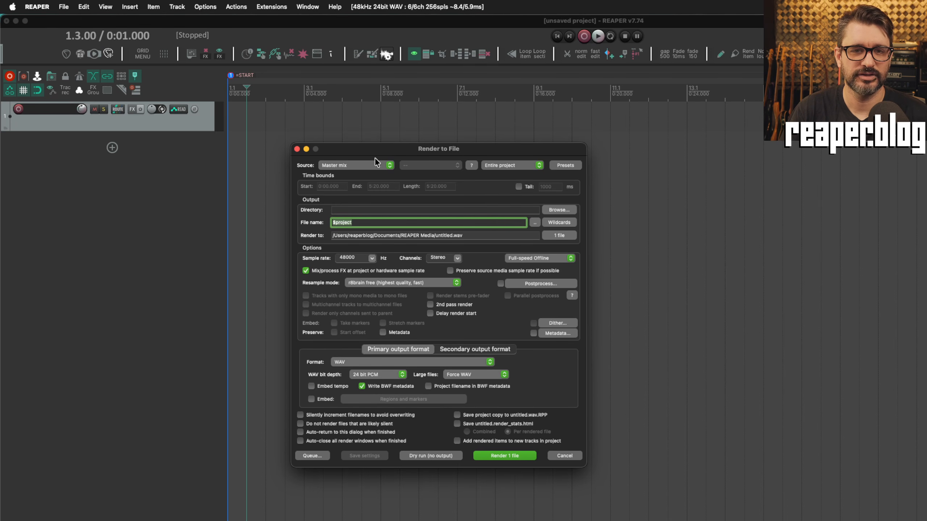
Set the render source to Master mix and stems and view the available time bounds options.
left_click(344, 164)
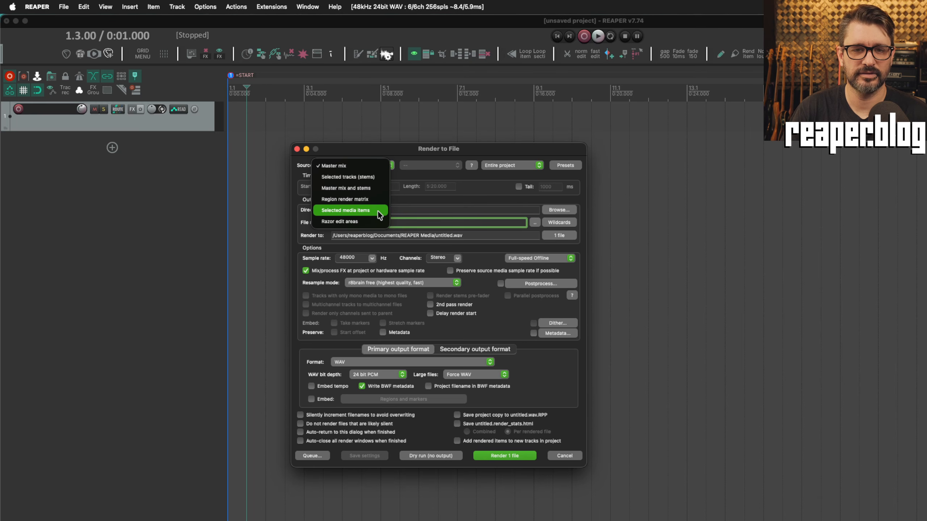
left_click(368, 190)
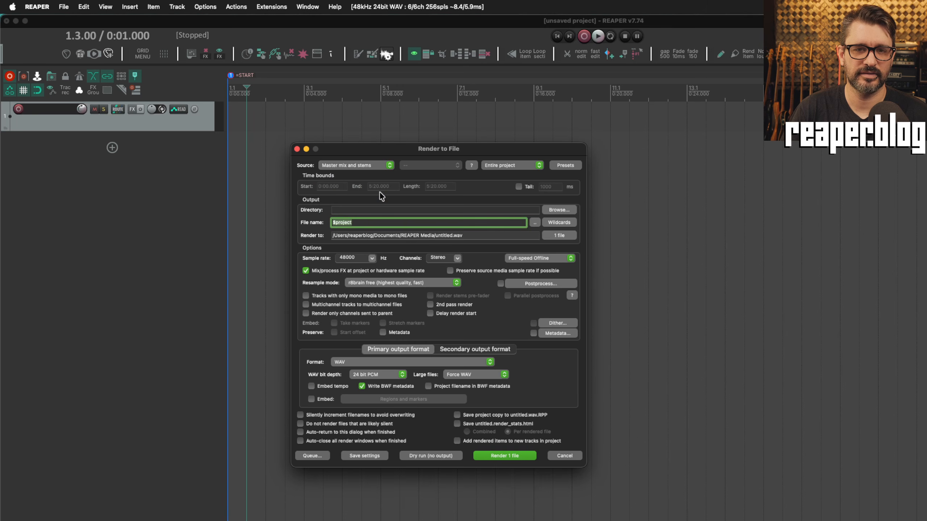
left_click(521, 165)
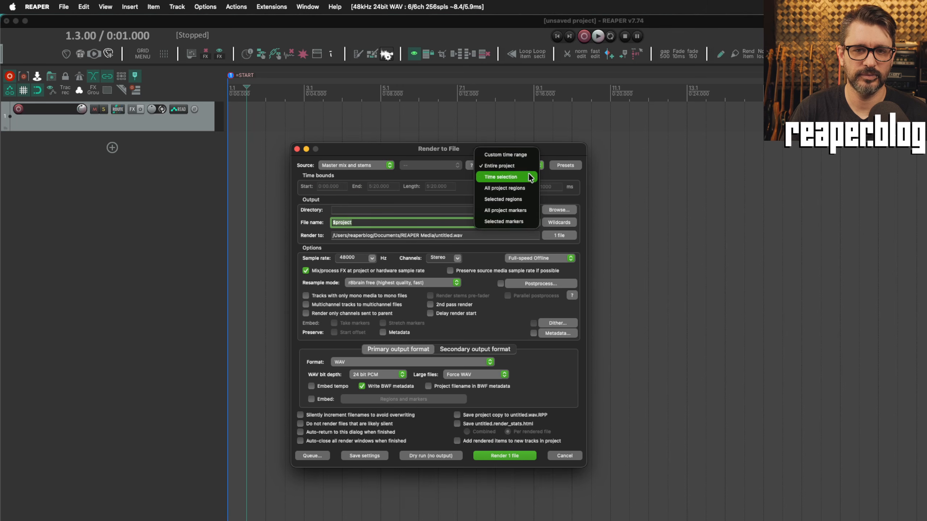
left_click(556, 150)
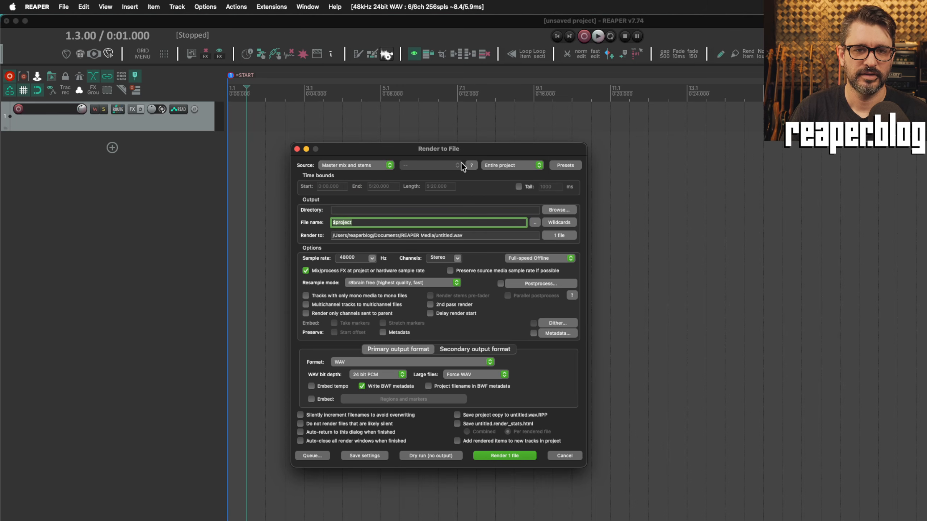
Set the render source to Selected tracks (stems) and view its master routing options.
left_click(380, 165)
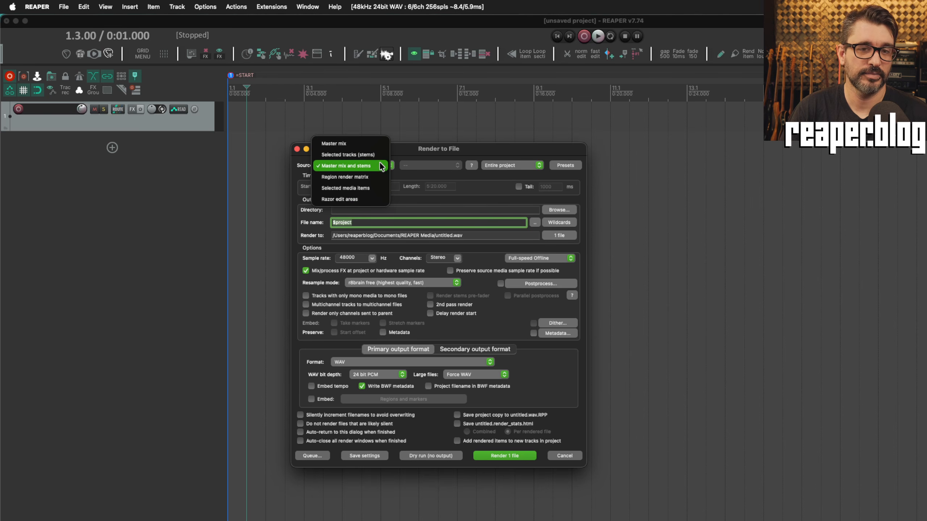
left_click(368, 155)
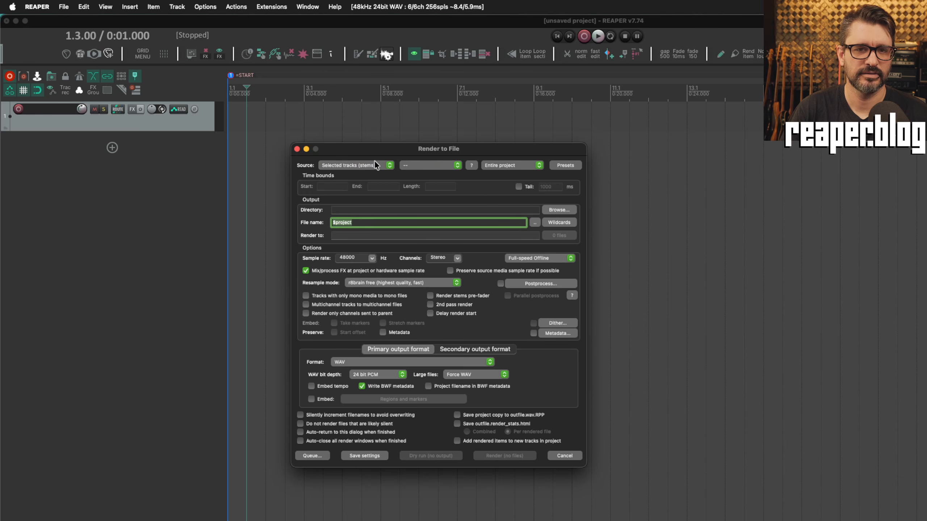
left_click(456, 166)
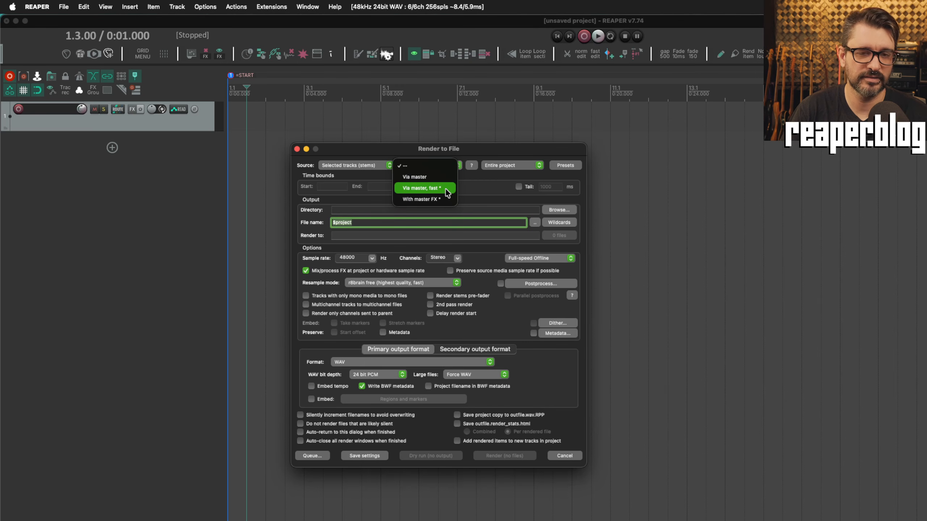
left_click(374, 161)
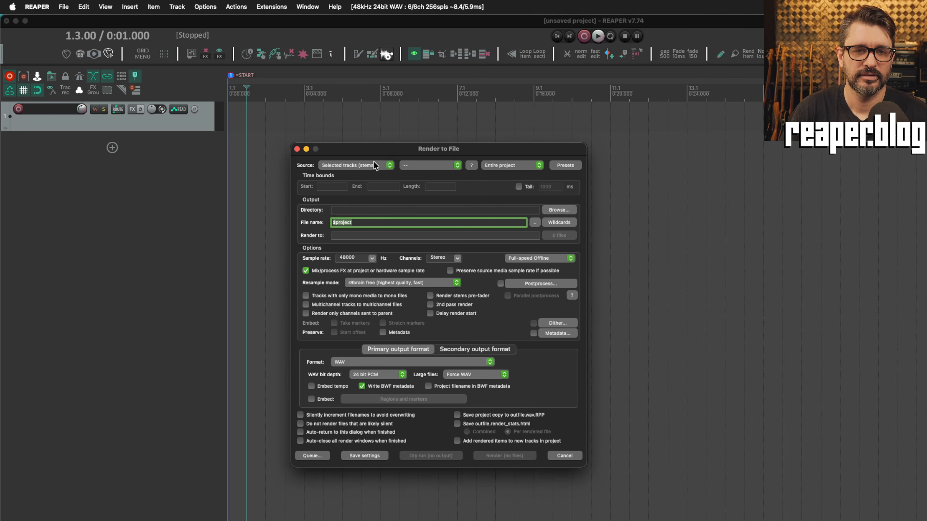
Set the render source to Region render matrix and view its master routing options.
left_click(374, 162)
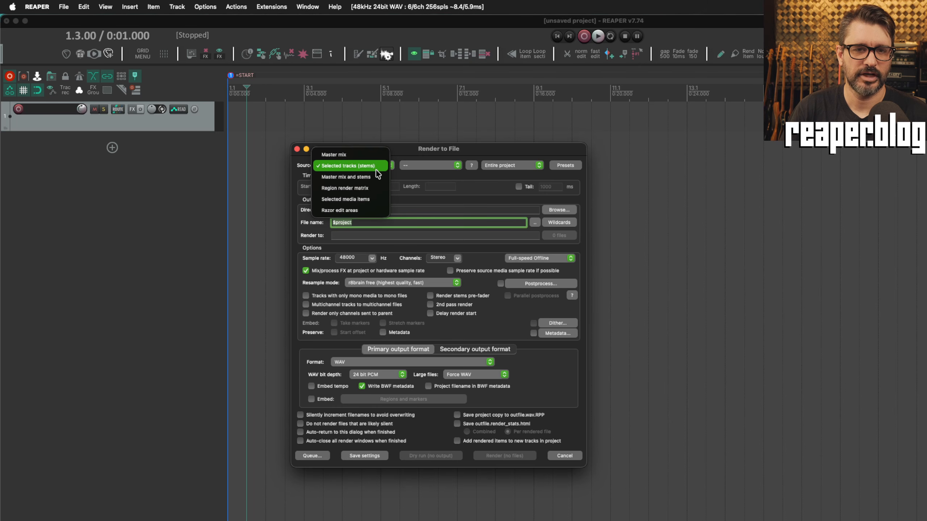
left_click(376, 187)
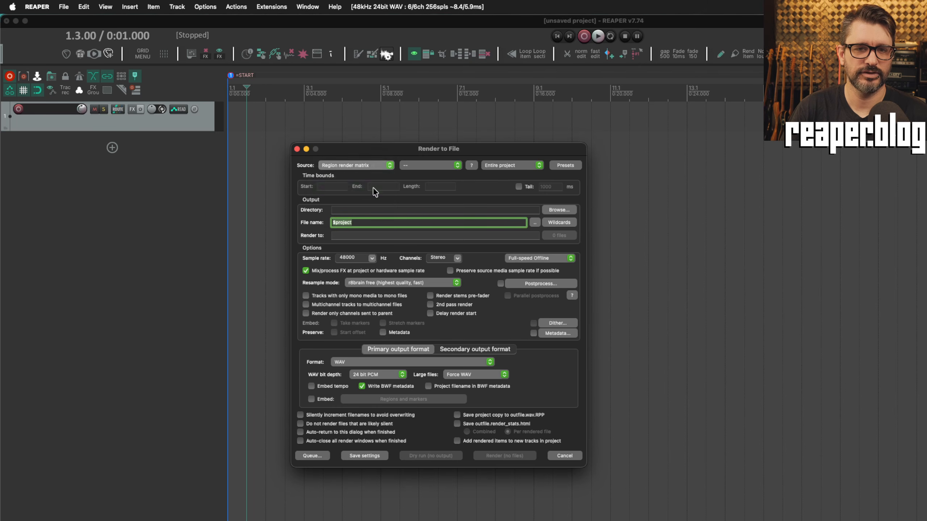
left_click(421, 169)
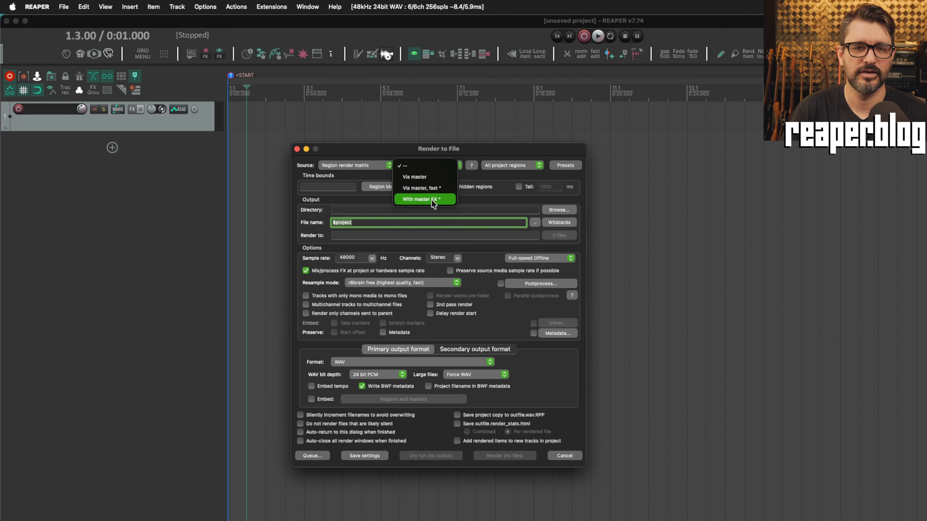
left_click(362, 159)
Set the render source to Selected media items and view its master routing and single-file options.
left_click(362, 162)
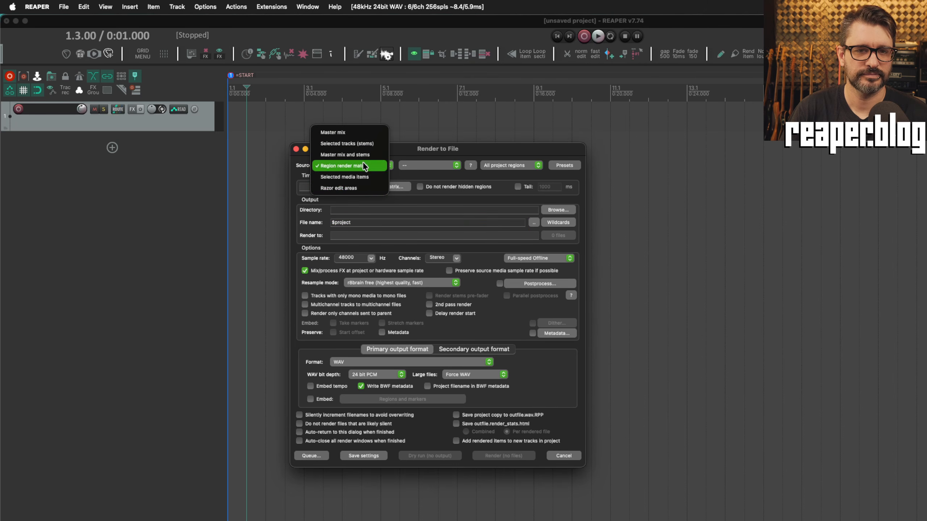
left_click(363, 177)
left_click(430, 166)
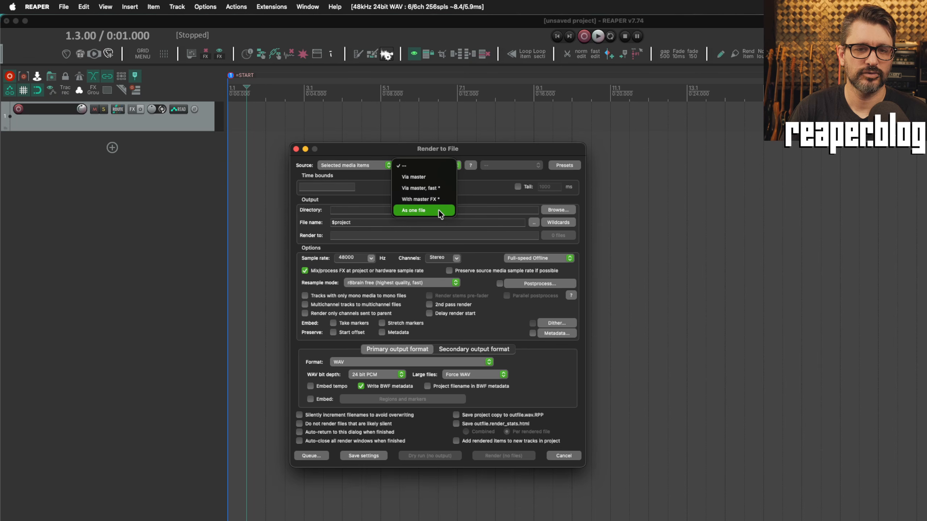
left_click(380, 165)
Set the render source to Razor edit areas and view its master routing and single-file options.
left_click(372, 163)
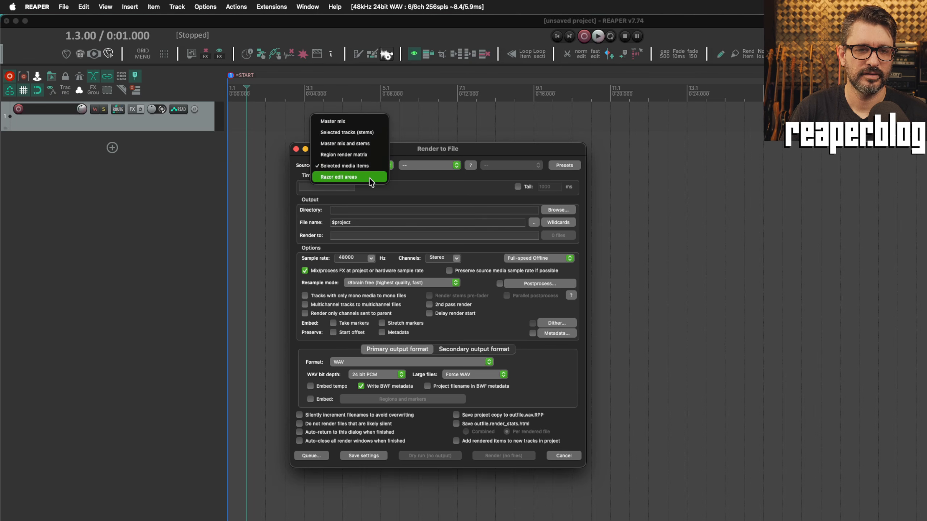
left_click(369, 177)
left_click(433, 167)
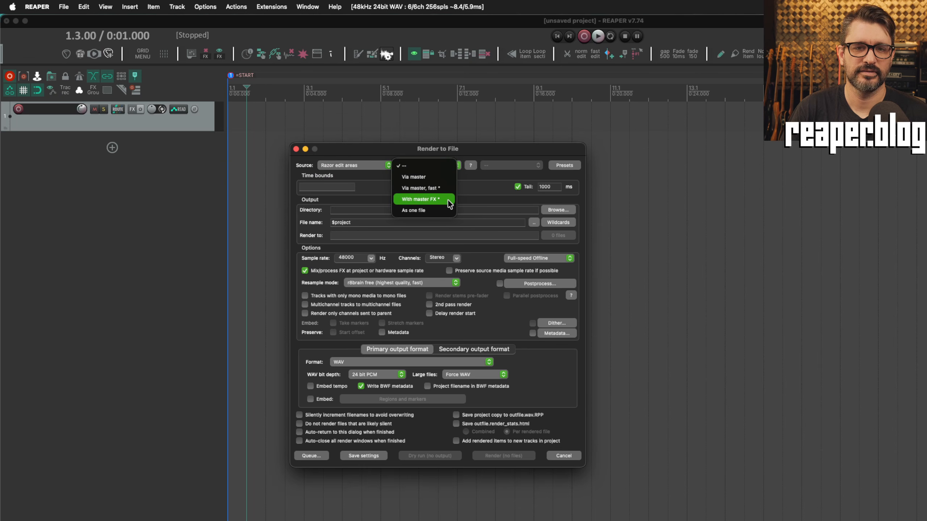
left_click(449, 166)
left_click(376, 167)
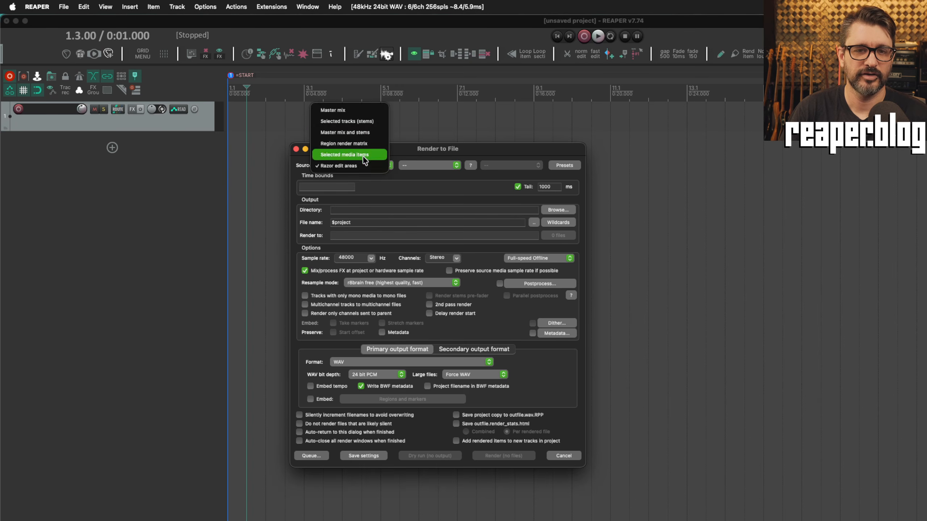
left_click(387, 165)
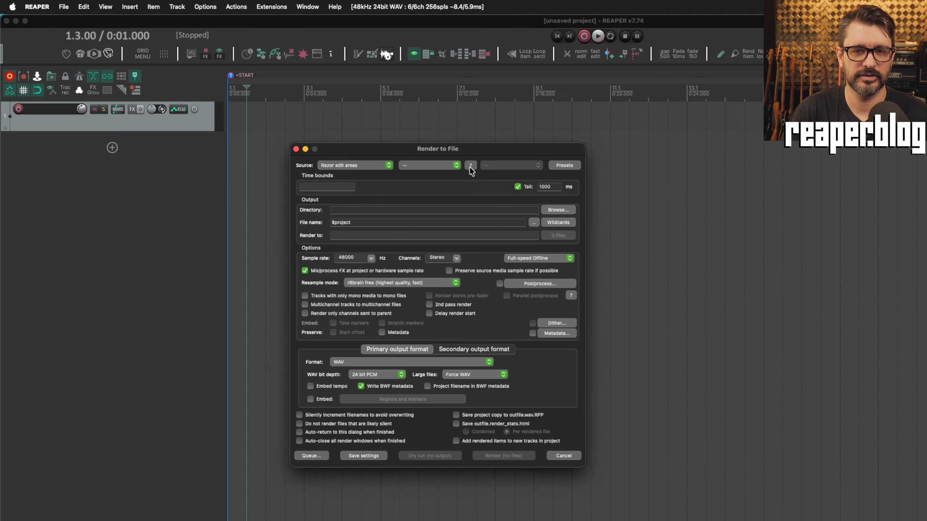
Read the Render Source Help descriptions of the source options and close the help.
left_click(470, 165)
left_click_drag(570, 156, 543, 142)
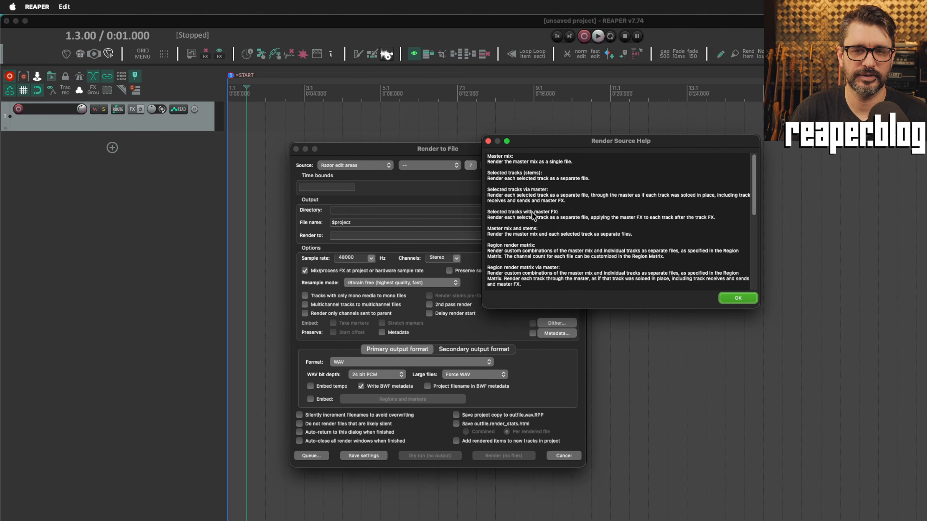
scroll(532, 213, "down", 10)
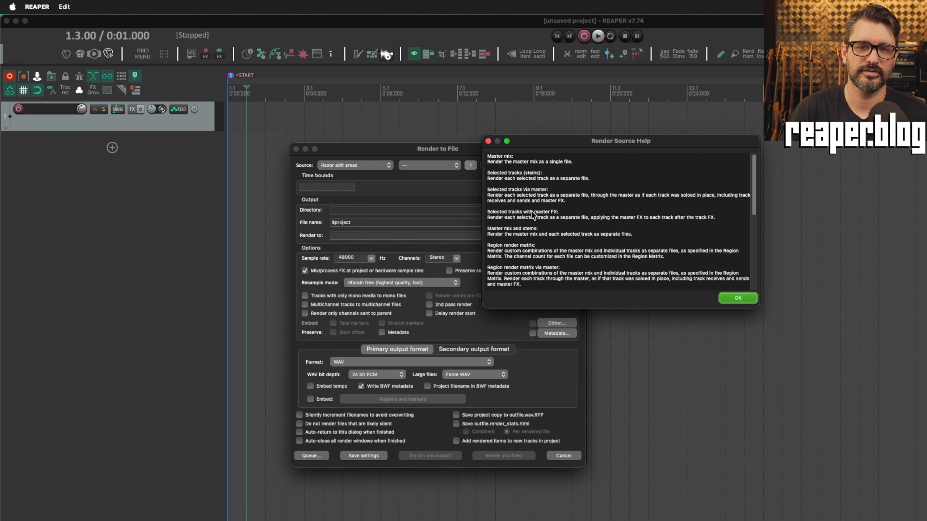
left_click(738, 298)
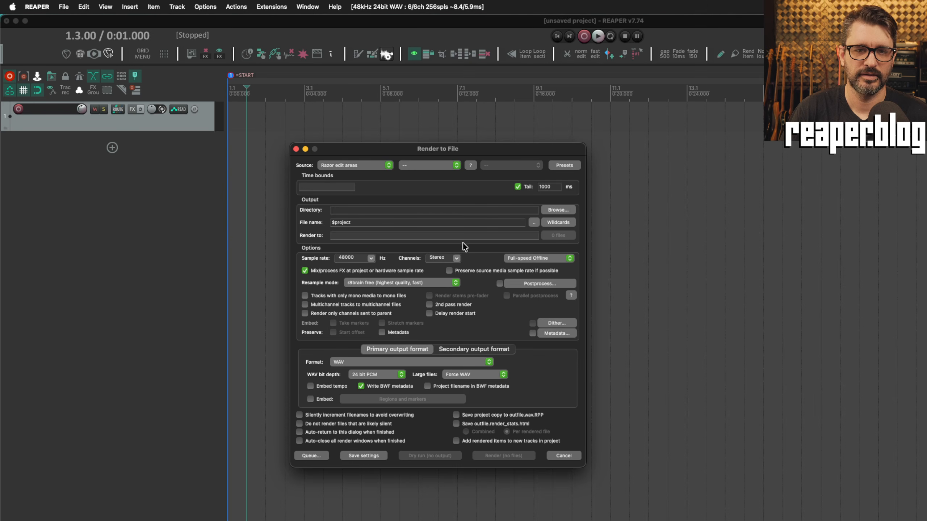
left_click(340, 167)
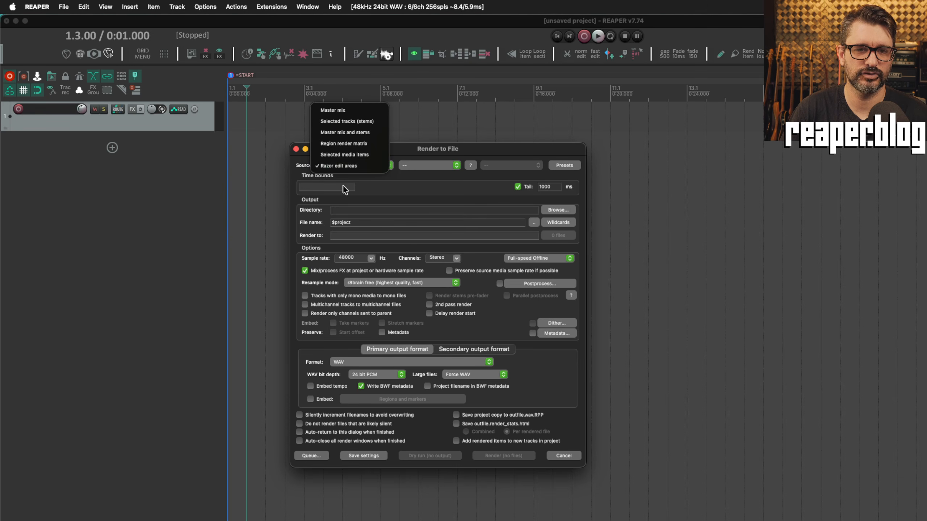
left_click(402, 166)
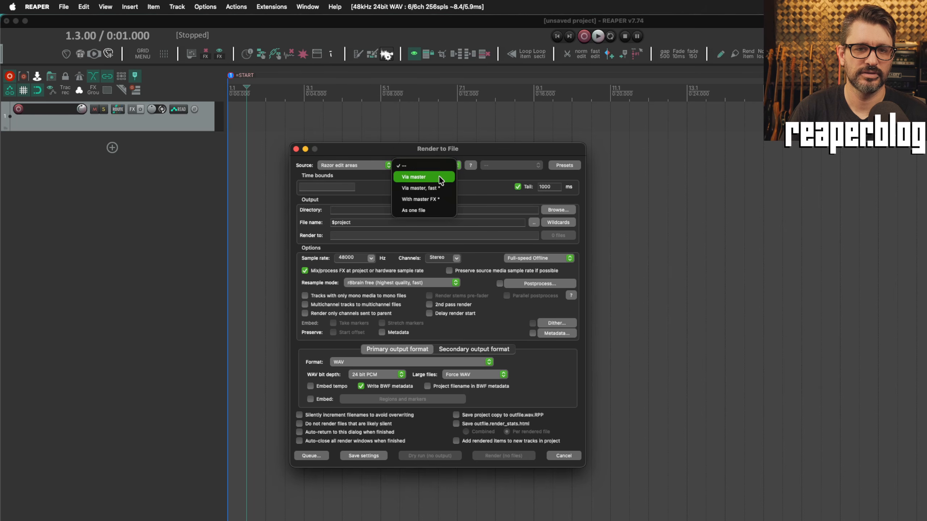
left_click(451, 154)
left_click(344, 167)
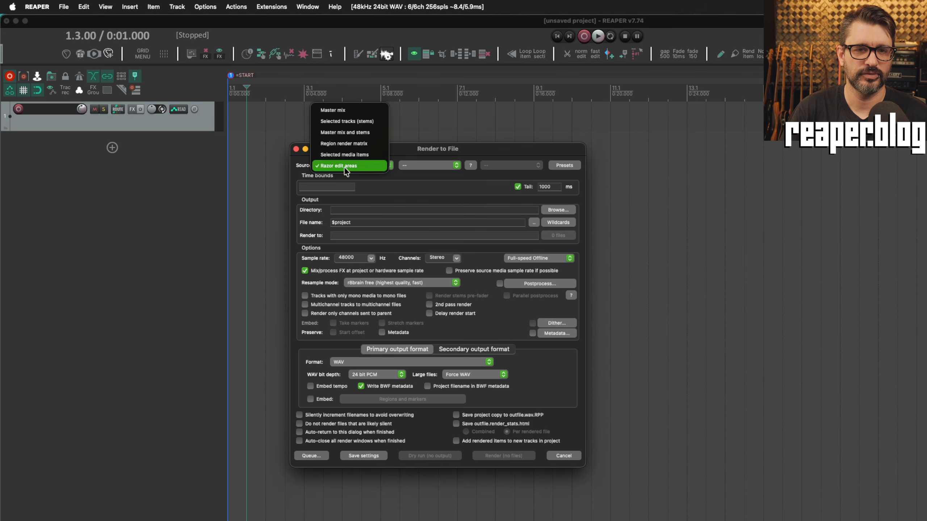
left_click(410, 155)
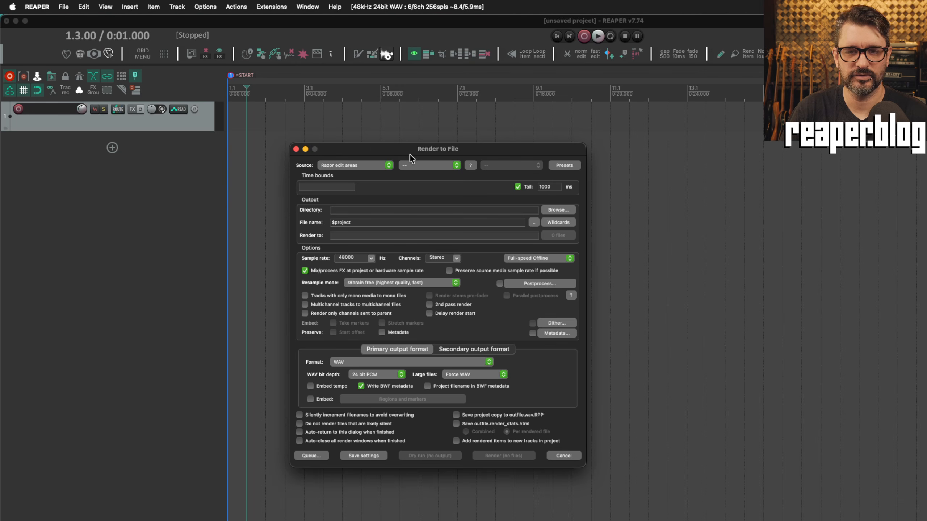
left_click(388, 165)
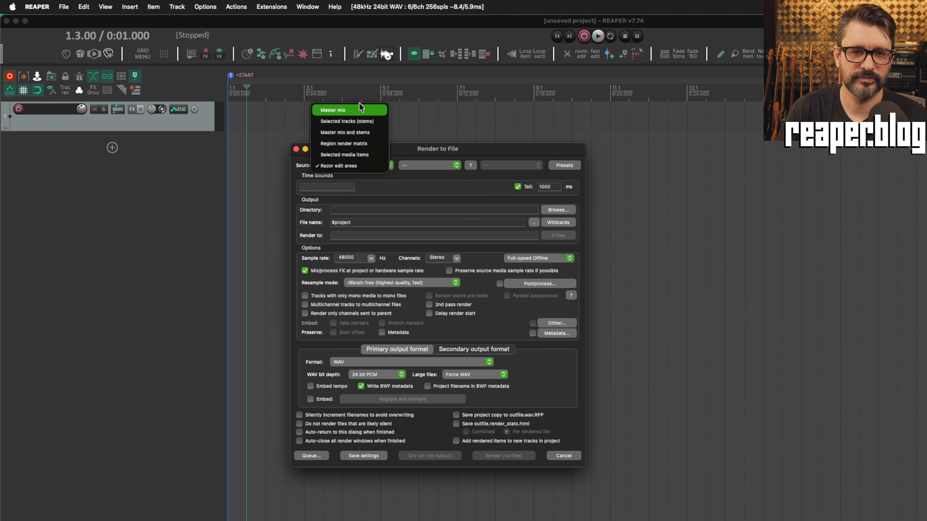
Load the all-settings render preset Render with Limiting.
left_click(572, 165)
mouse_move(590, 213)
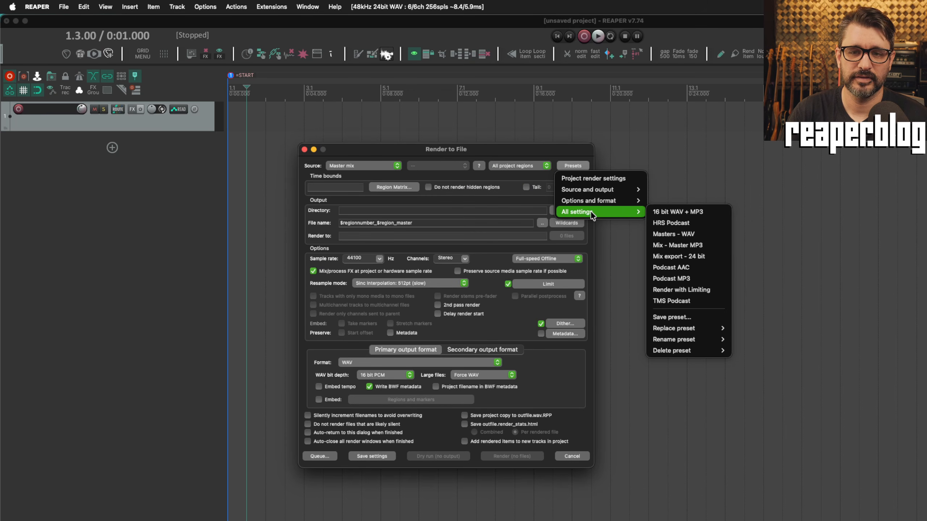
left_click(676, 290)
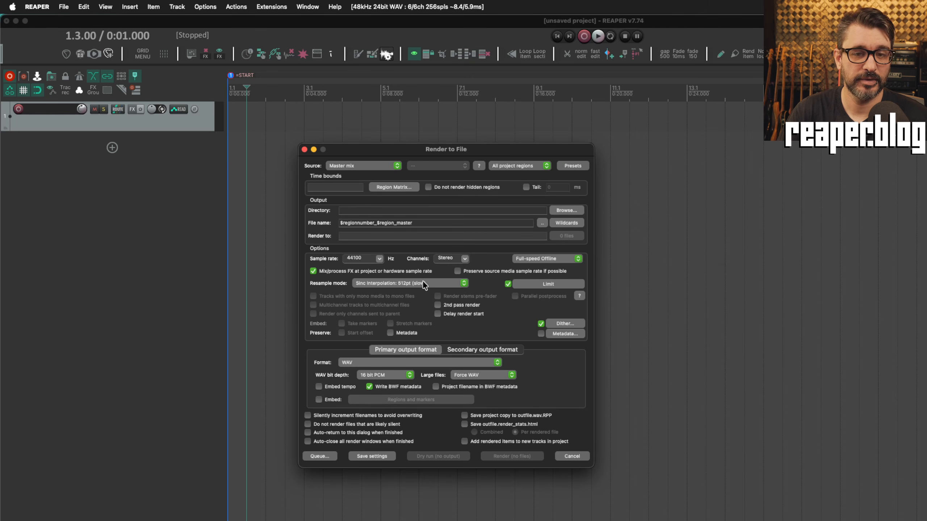
Set the resample mode to r8brain free (highest quality, fast) and check the postprocess limiter settings.
left_click(383, 280)
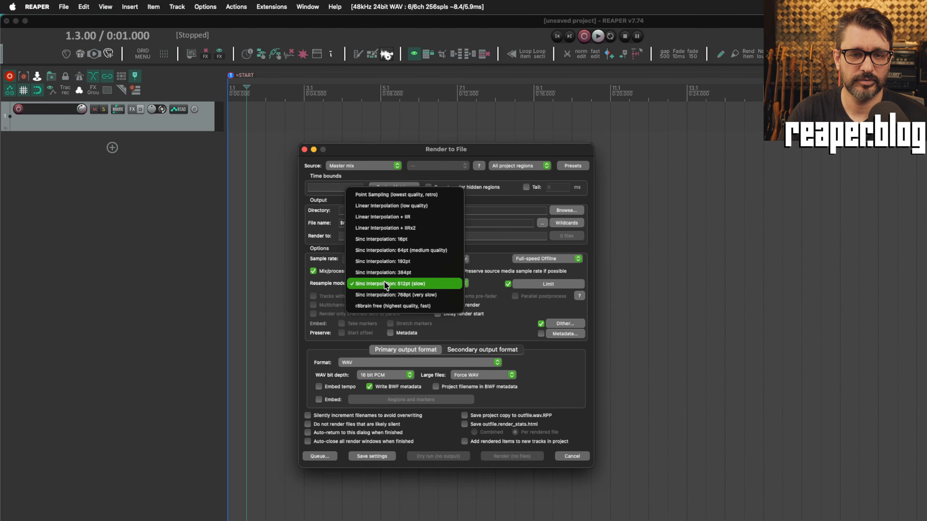
left_click(383, 305)
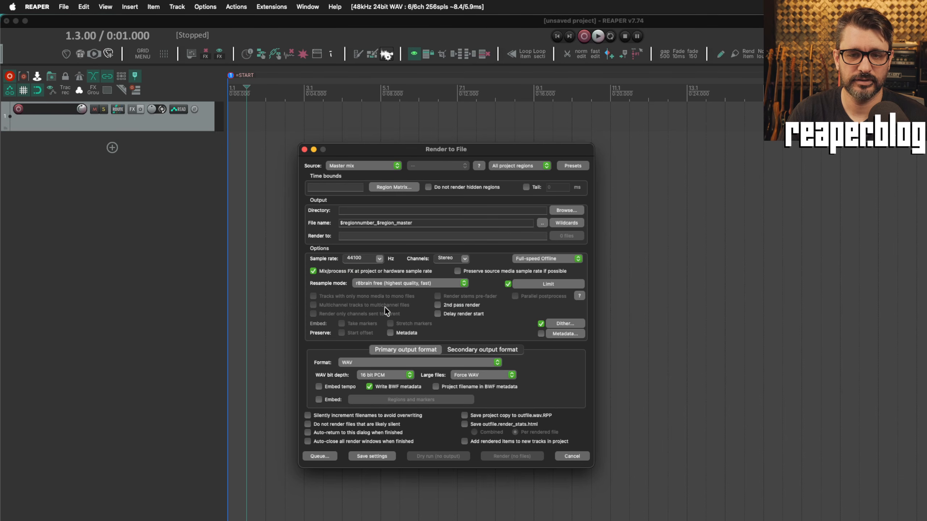
left_click(540, 284)
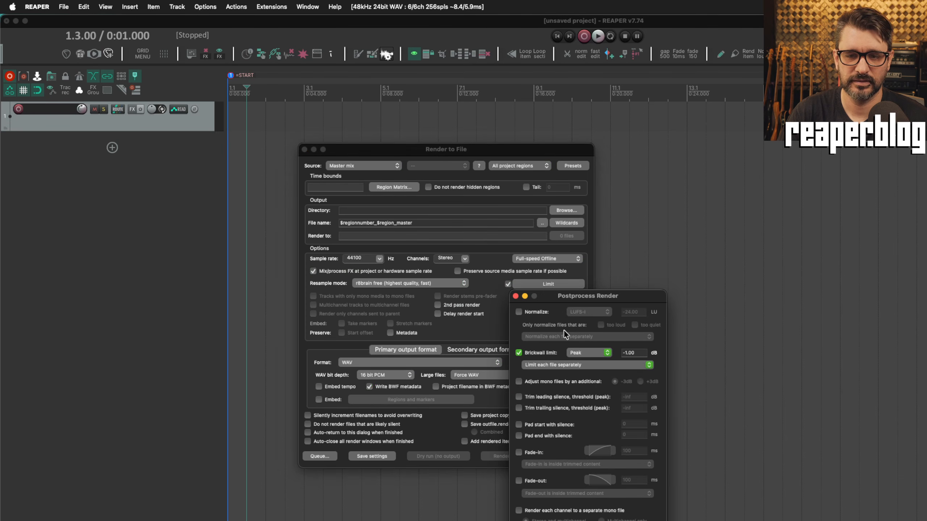
left_click(516, 296)
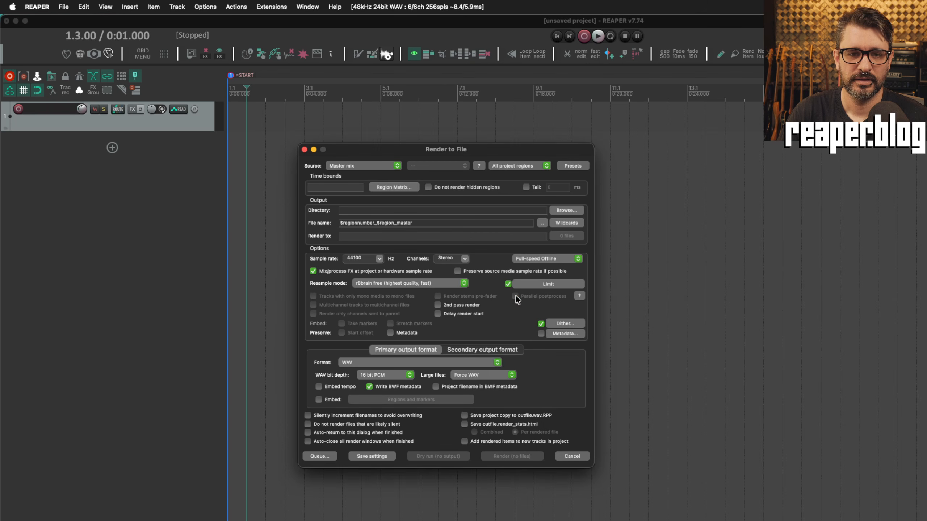
Overwrite the all-settings preset Render with Limiting with the current render settings and check it in the preset list.
left_click(572, 167)
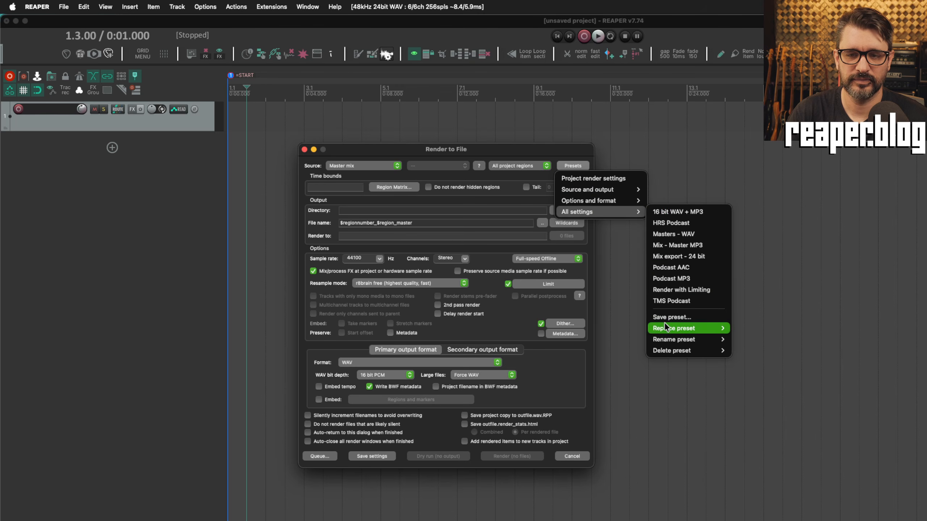
mouse_move(665, 328)
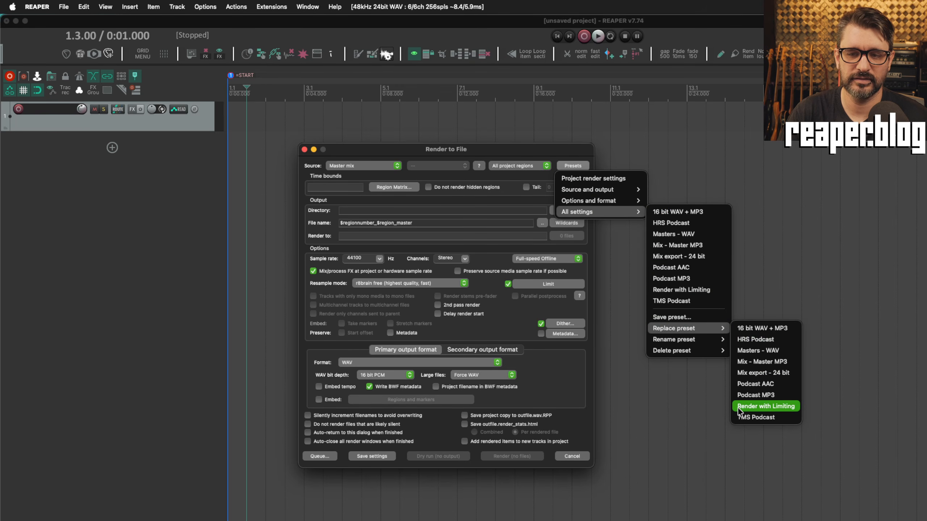
left_click(765, 407)
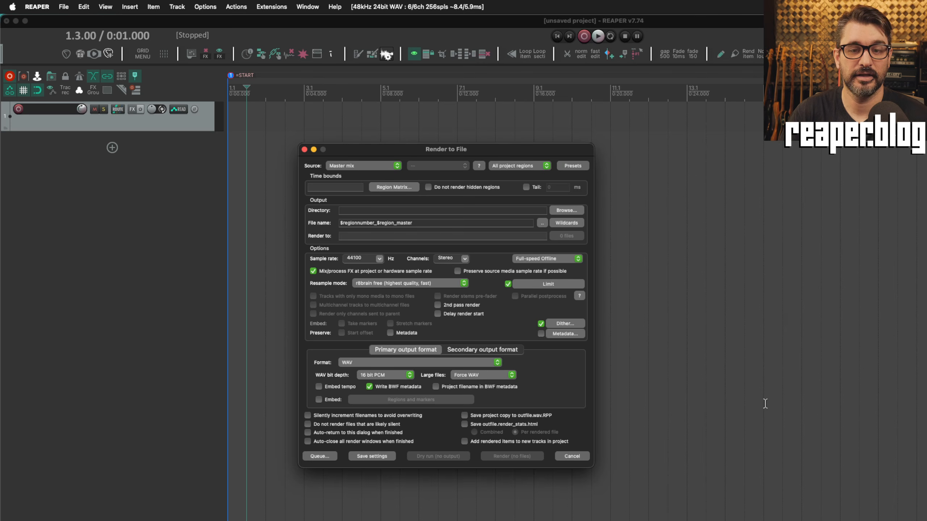
left_click(573, 165)
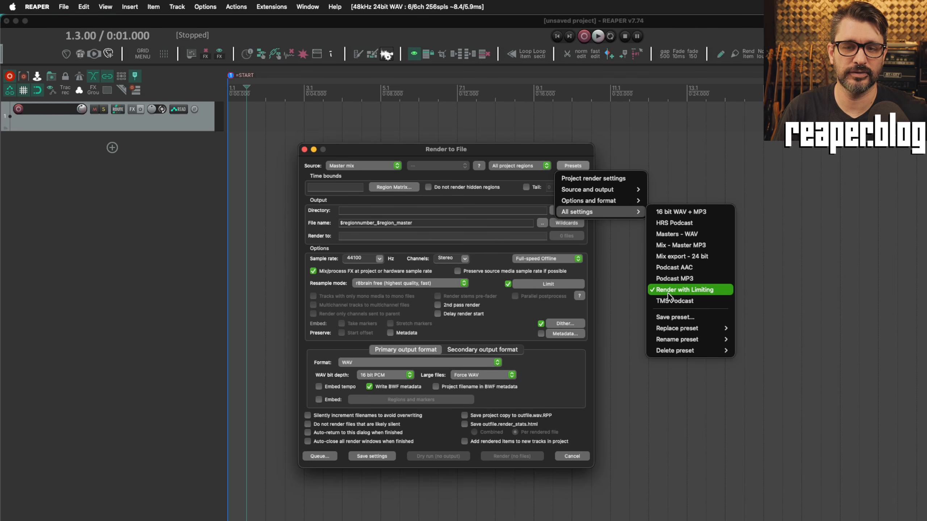
Check the recording format and Apply FX, Glue, Freeze format options in the project's media settings, then cancel the dialog.
left_click(566, 371)
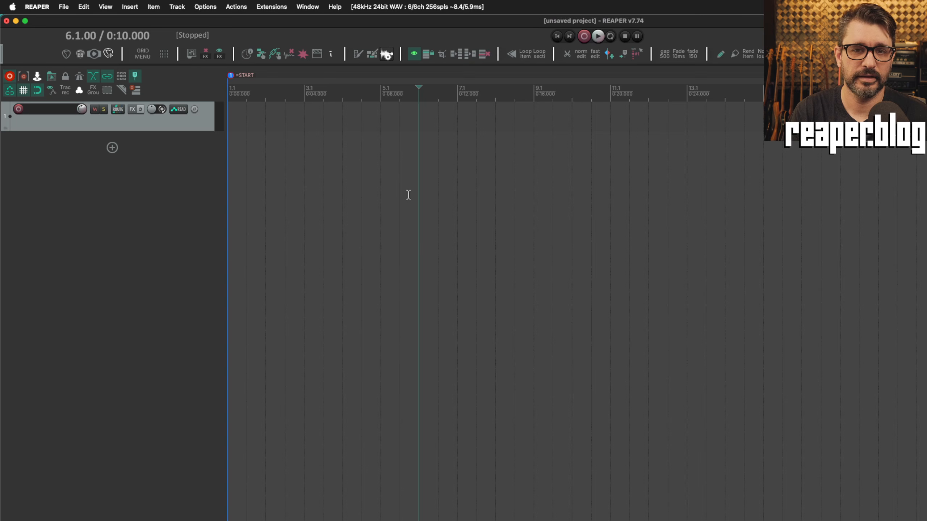
key("alt+Return")
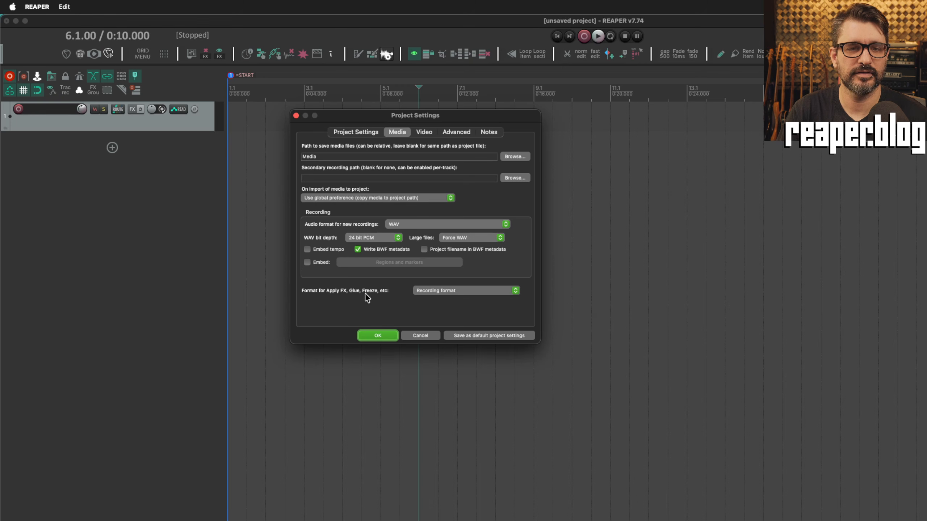
left_click(418, 335)
Open the Render to File dialog, check the primary output format's WAV options, and close the dialog.
left_click(64, 7)
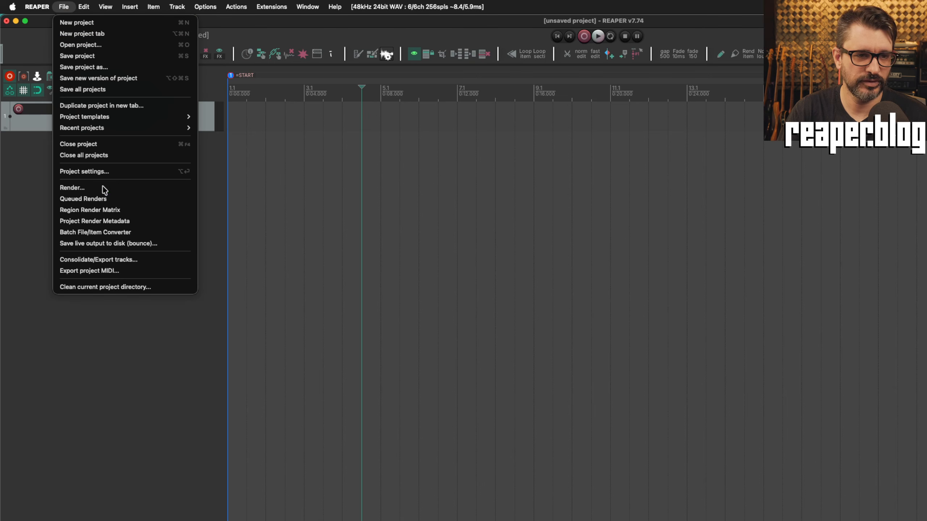
left_click(74, 187)
left_click_drag(420, 152, 439, 142)
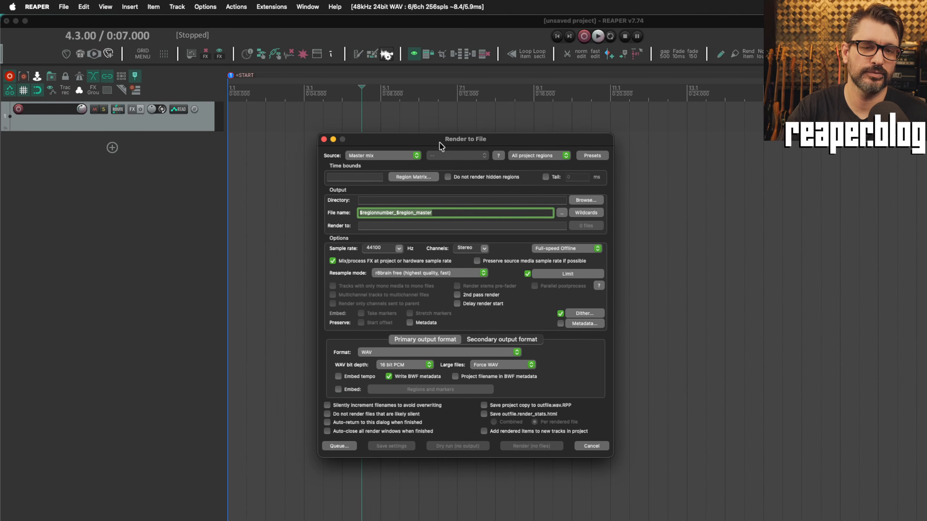
left_click_drag(436, 143, 407, 139)
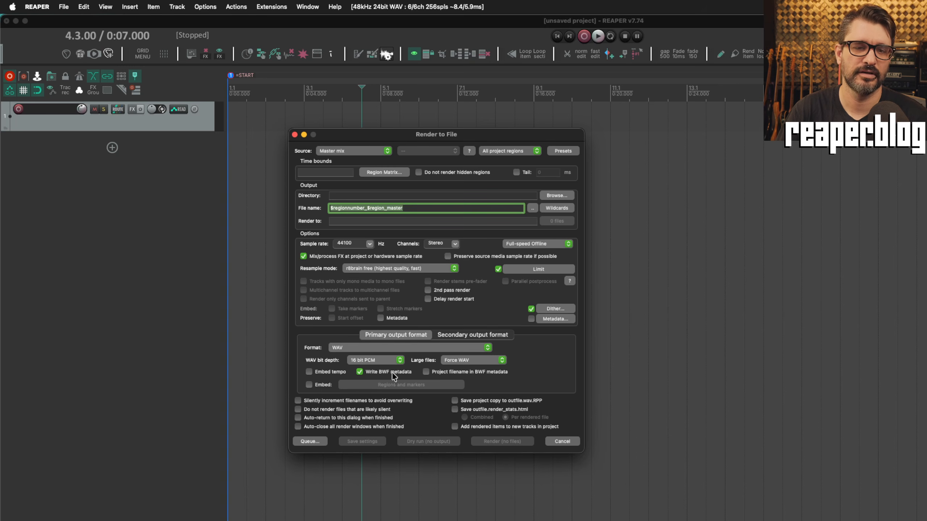
left_click(294, 135)
left_click(286, 132)
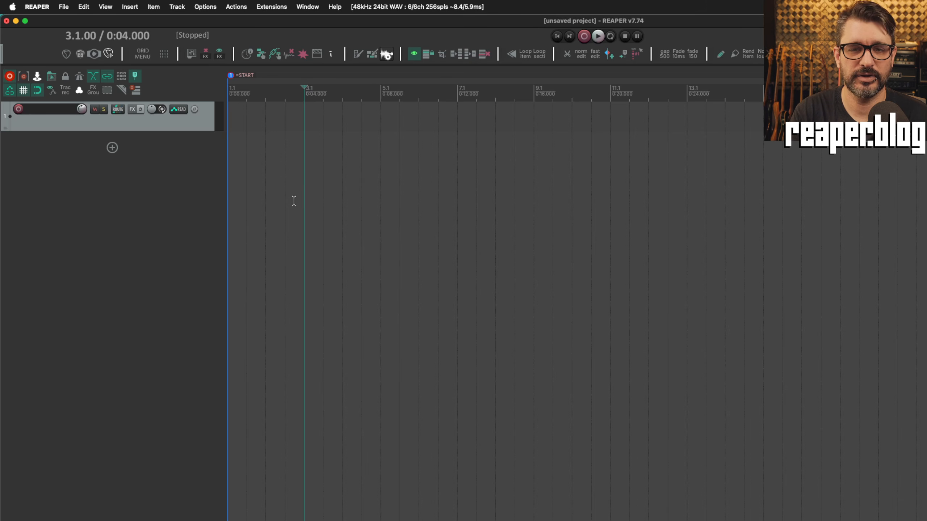
Open Behringer edge session.RPP as a read-only project in a new project tab.
key("super+o")
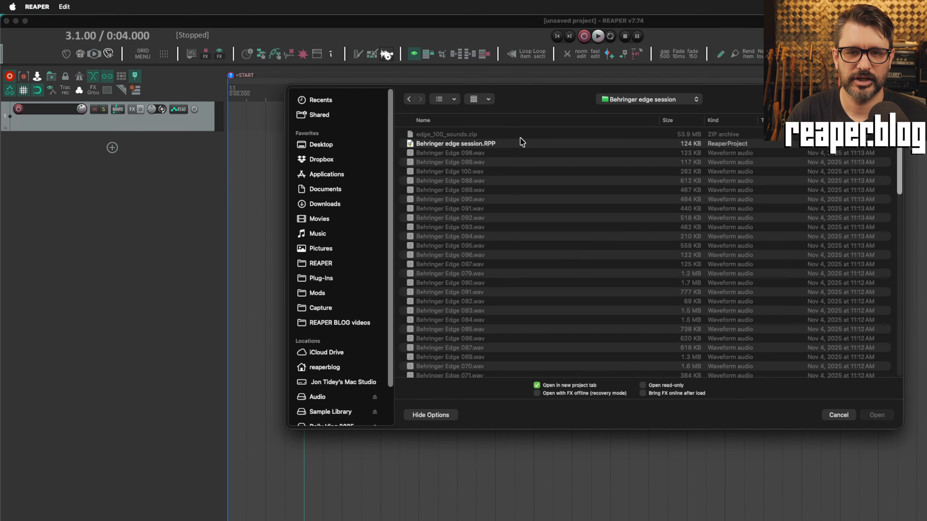
left_click(521, 143)
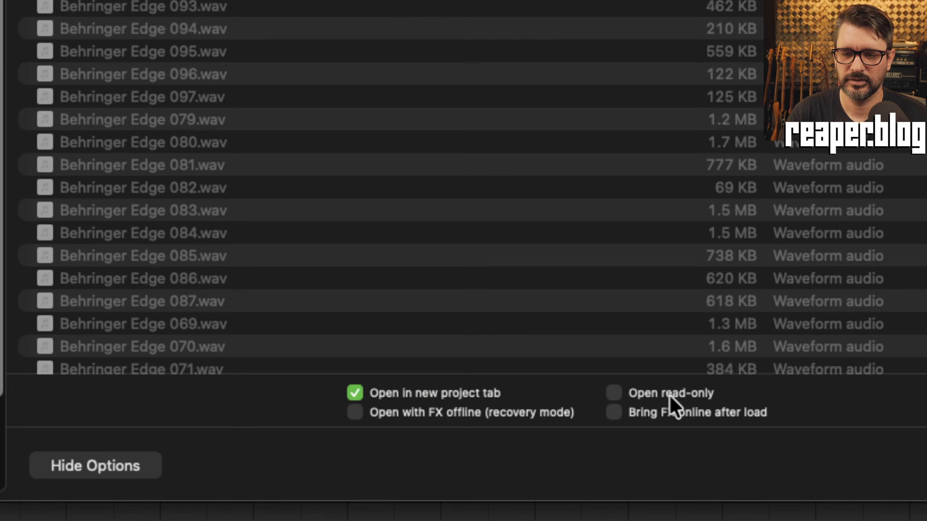
left_click(709, 398)
left_click(858, 434)
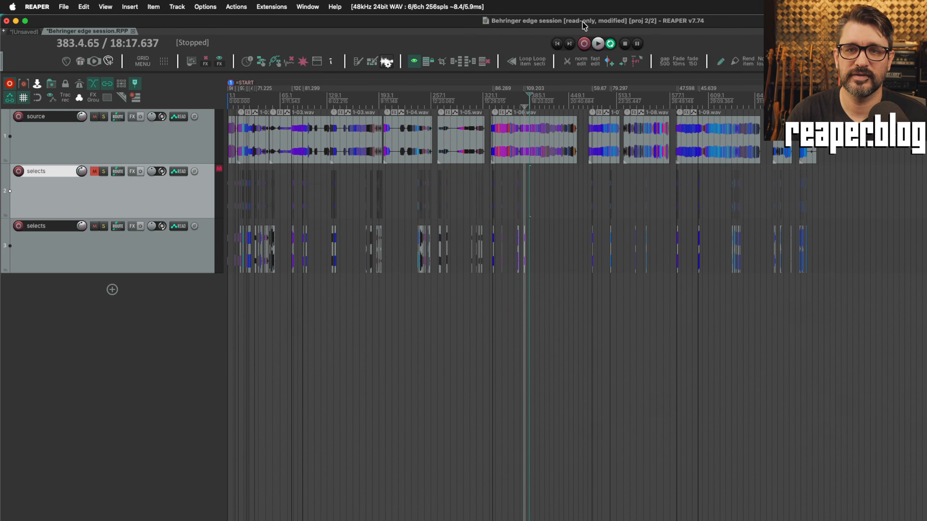
Start saving the read-only Behringer edge session, check the Save Project dialog, and cancel the save.
left_click(528, 190)
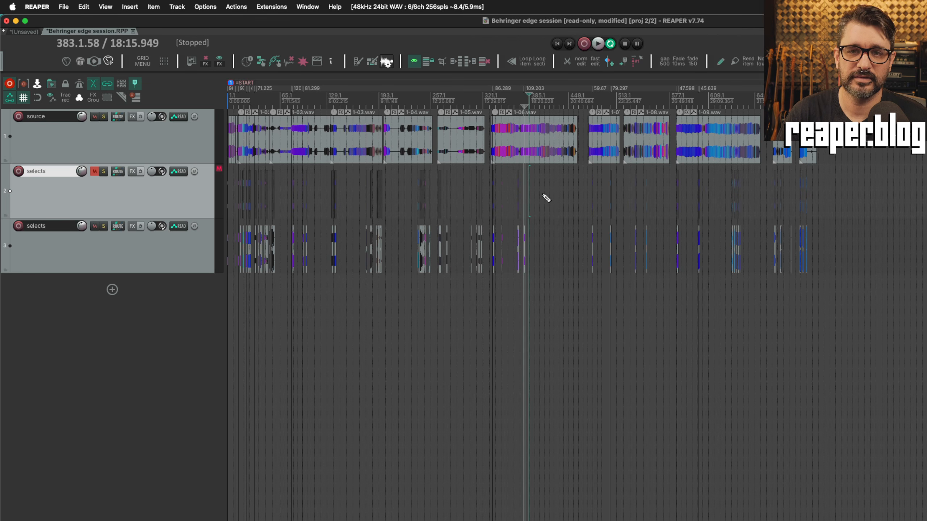
key("super+s")
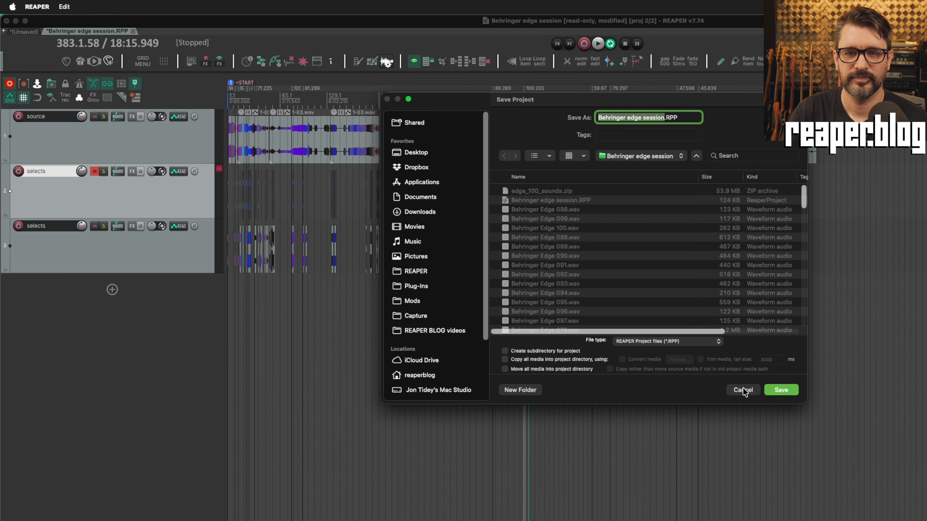
left_click(743, 390)
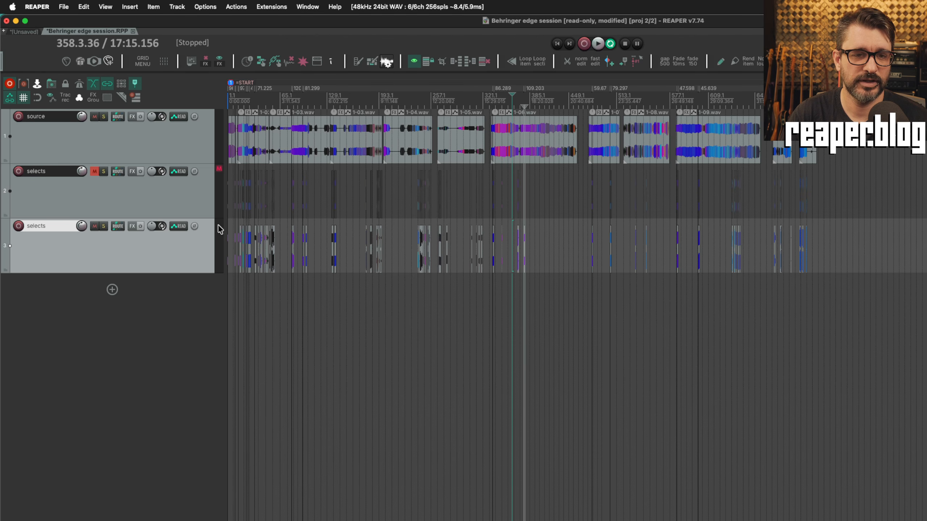
Review the third track's input and meter options, choosing Stereo peaks for its meter.
right_click(218, 229)
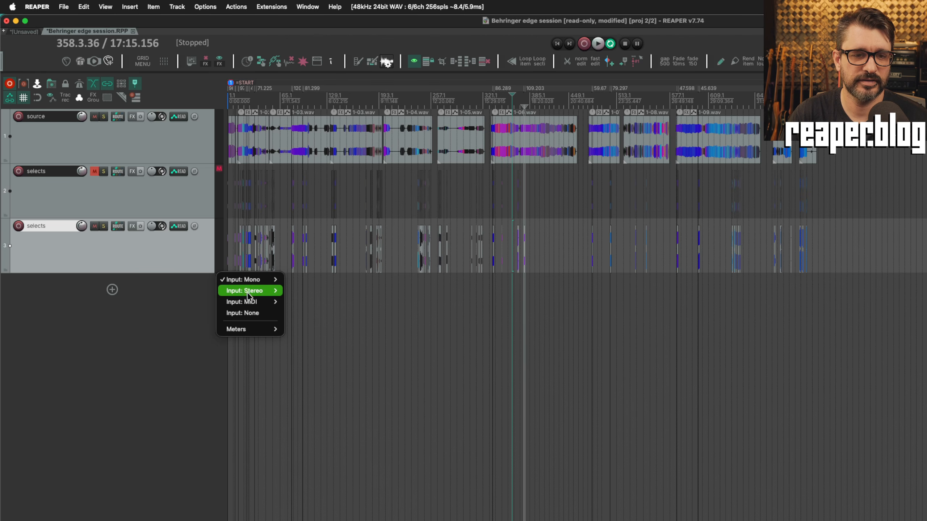
mouse_move(243, 283)
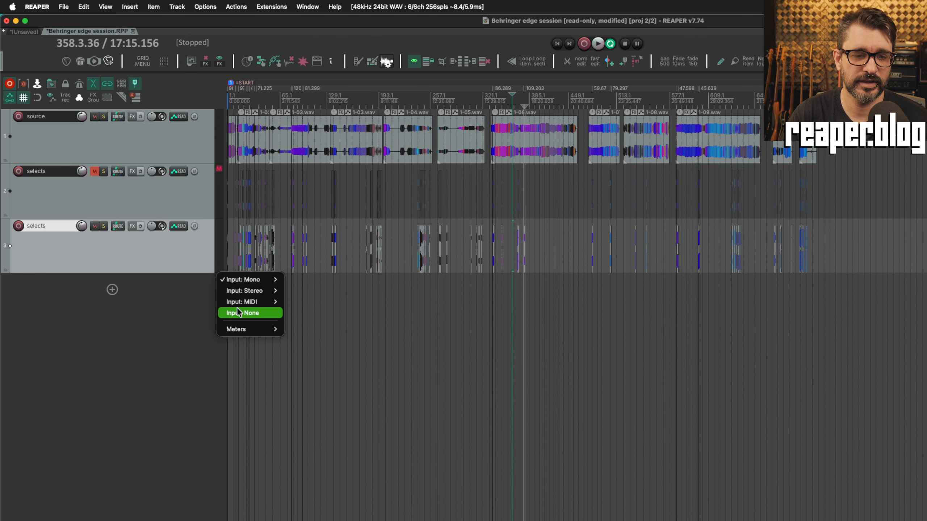
mouse_move(234, 333)
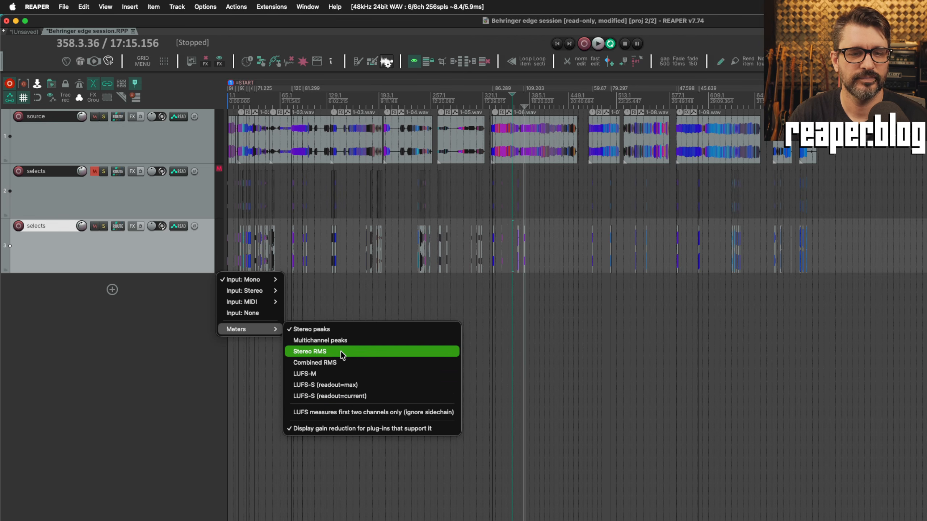
left_click(335, 329)
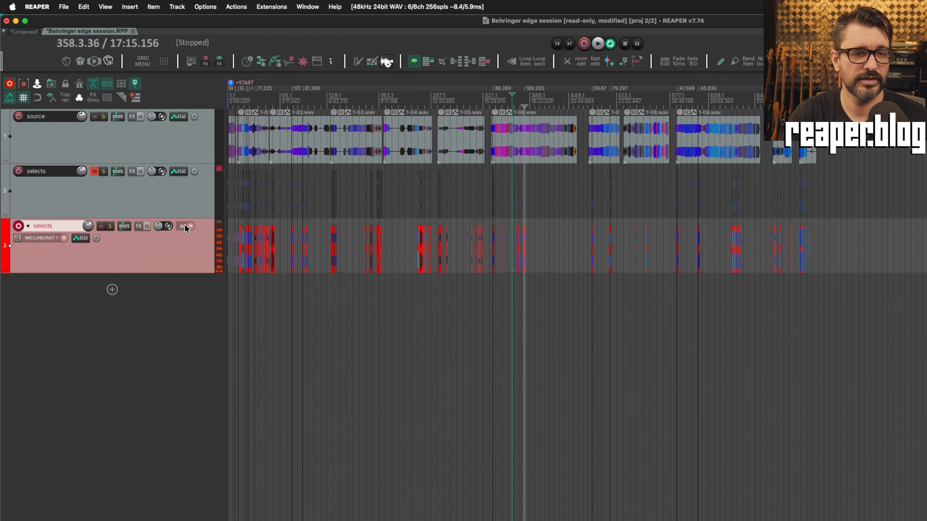
Examine track 3's recording settings, toggling the custom recording audio format on and off and reviewing the primary and secondary audio path options.
left_click(182, 225)
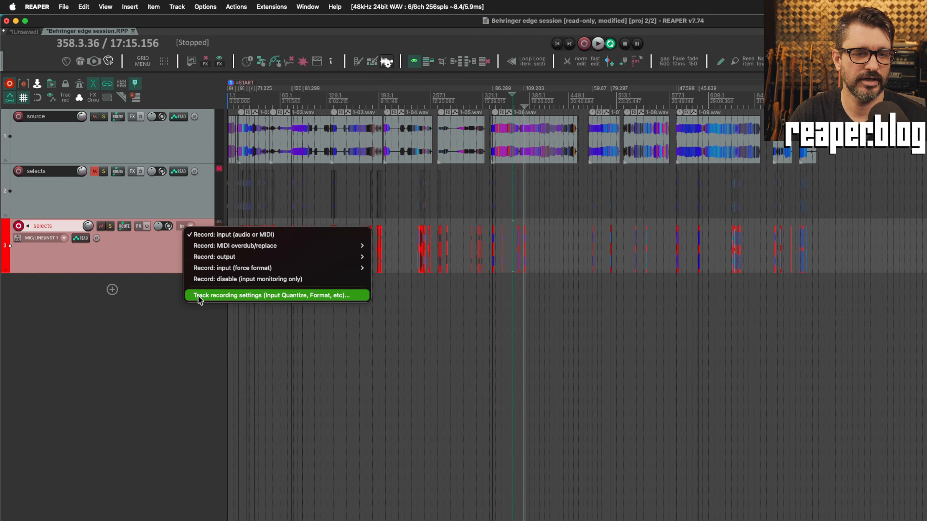
left_click(298, 296)
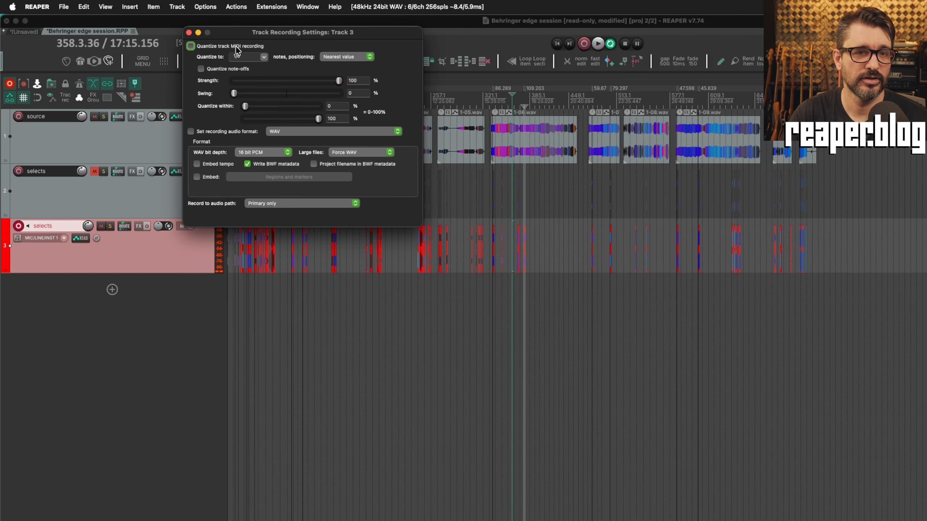
left_click(239, 132)
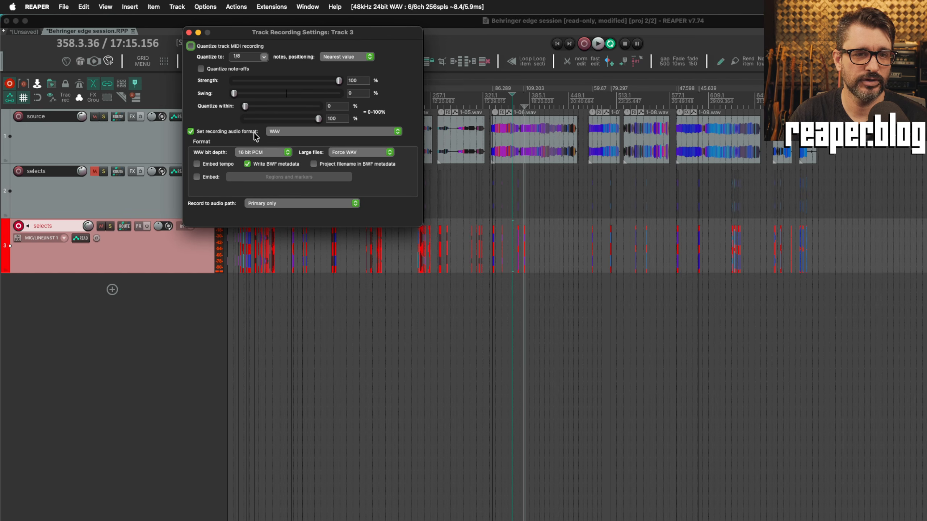
left_click(242, 132)
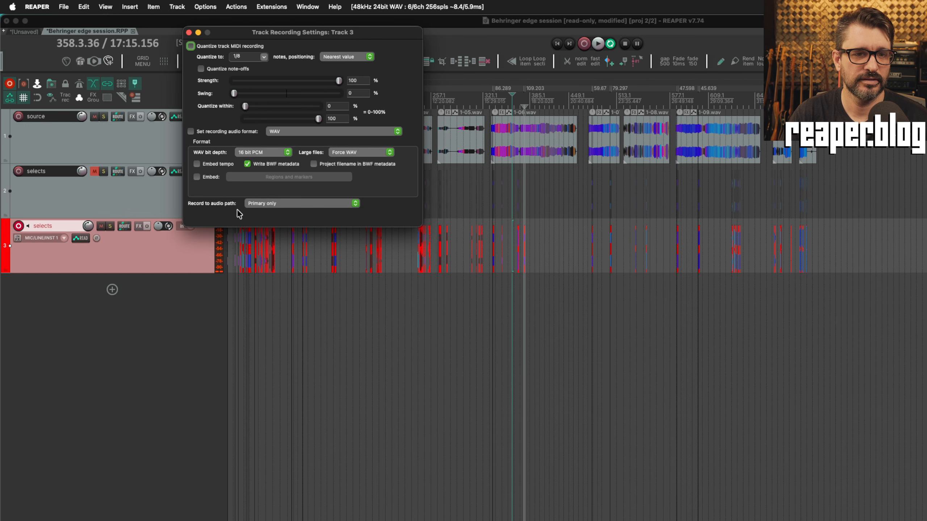
left_click(256, 204)
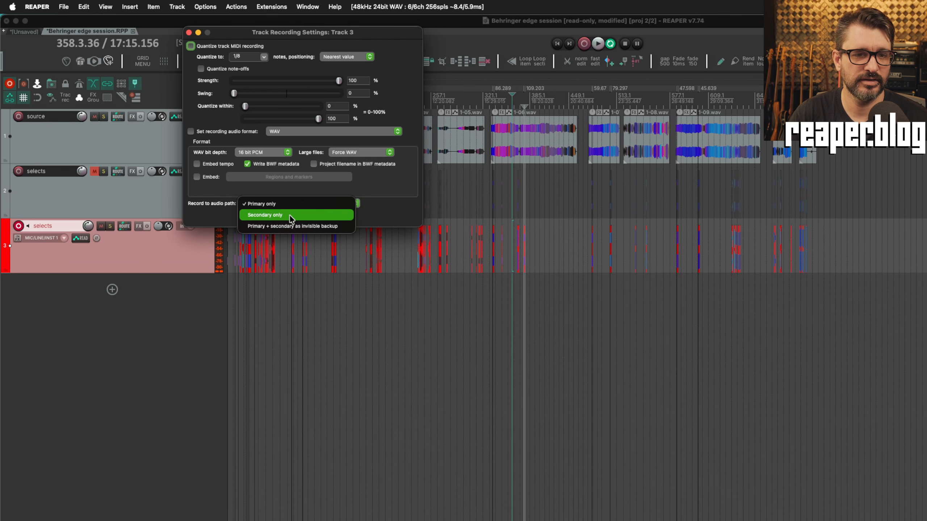
left_click(290, 216)
left_click(291, 204)
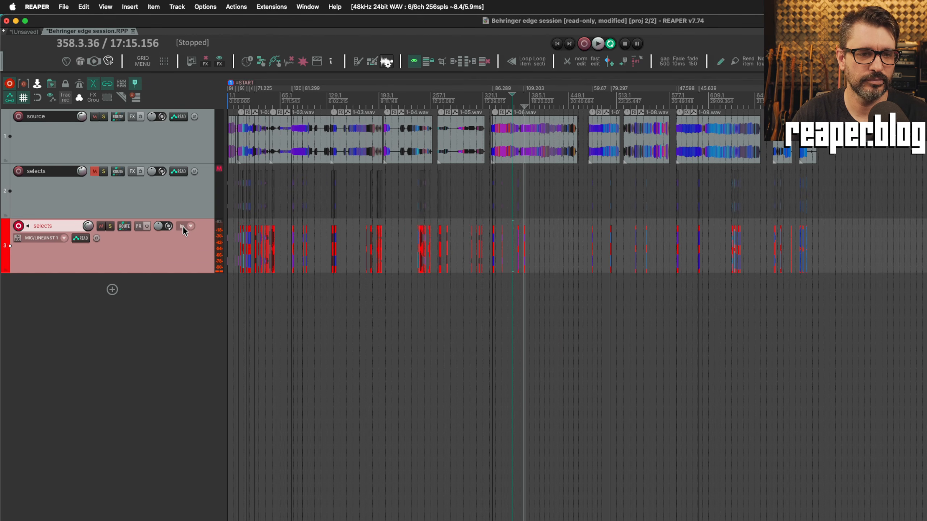
Compare the record mode, input and record-arm menus of the third track for access to the track recording settings.
left_click(182, 226)
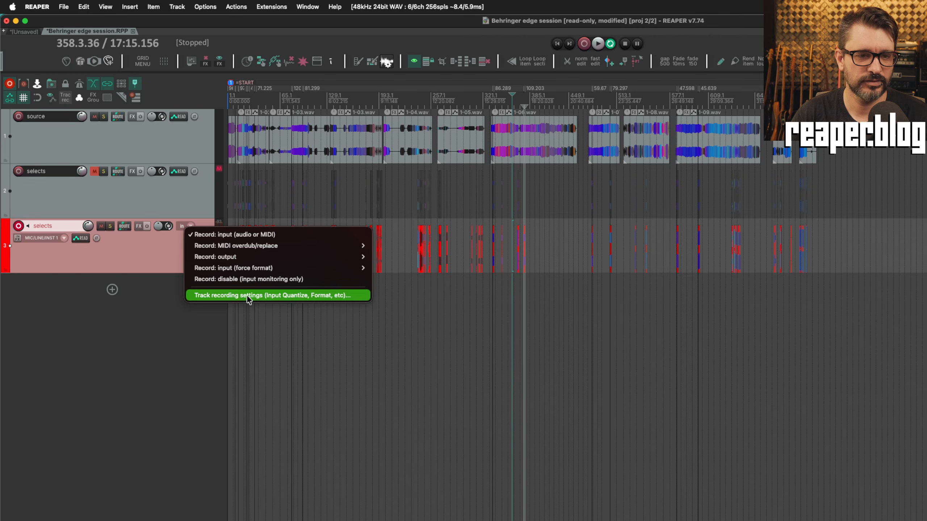
left_click(62, 243)
left_click(53, 239)
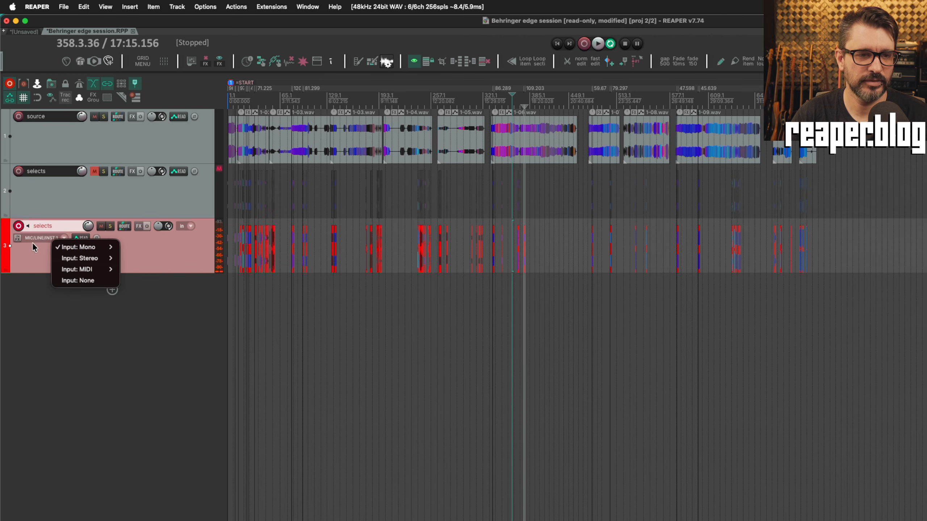
left_click(38, 266)
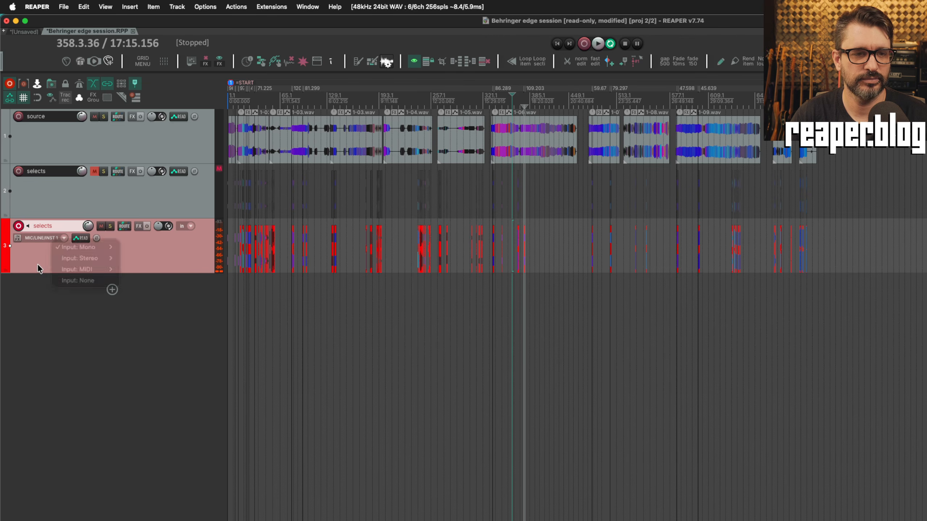
right_click(18, 226)
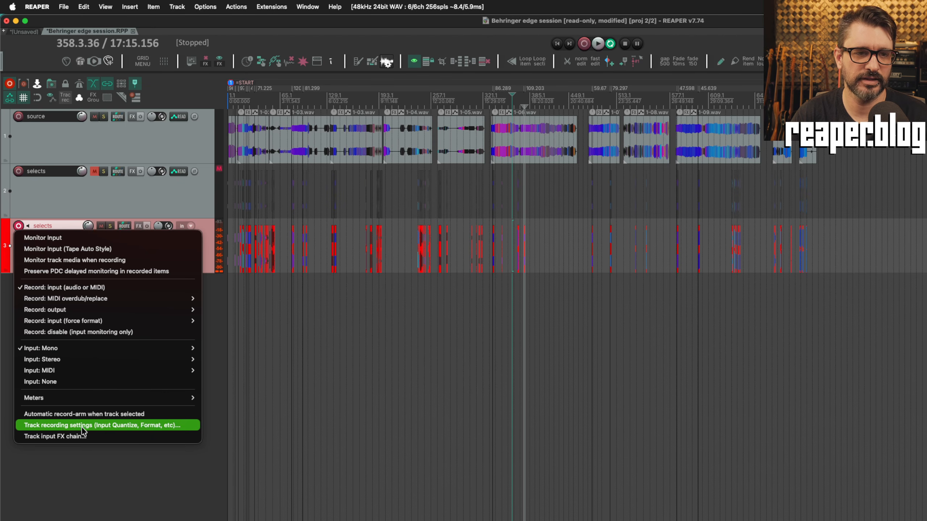
left_click(155, 454)
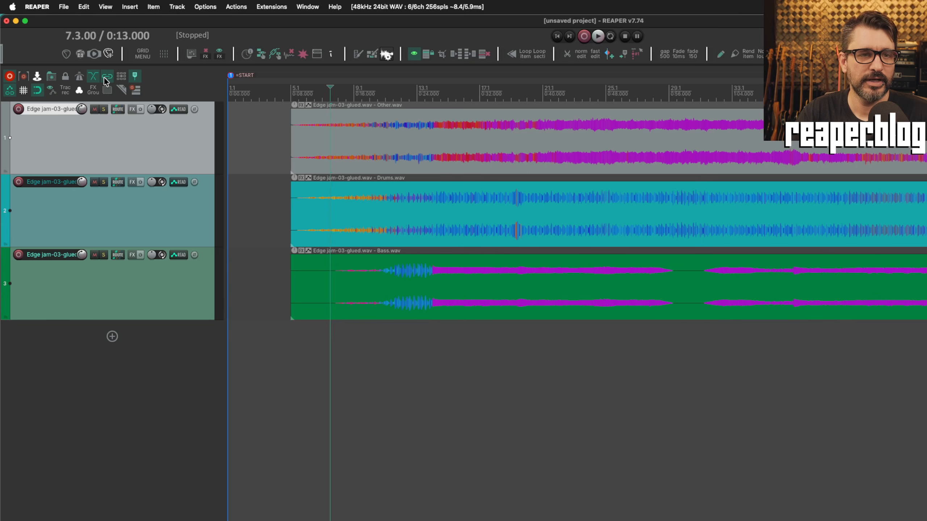
Automatically group all tracks for media/razor editing and move the grouped Edge jam items slightly earlier.
right_click(106, 77)
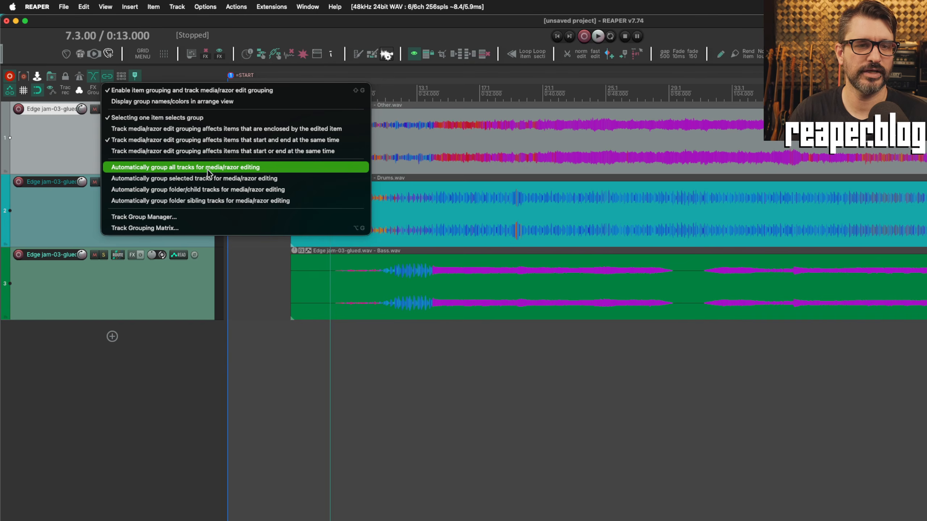
left_click(269, 166)
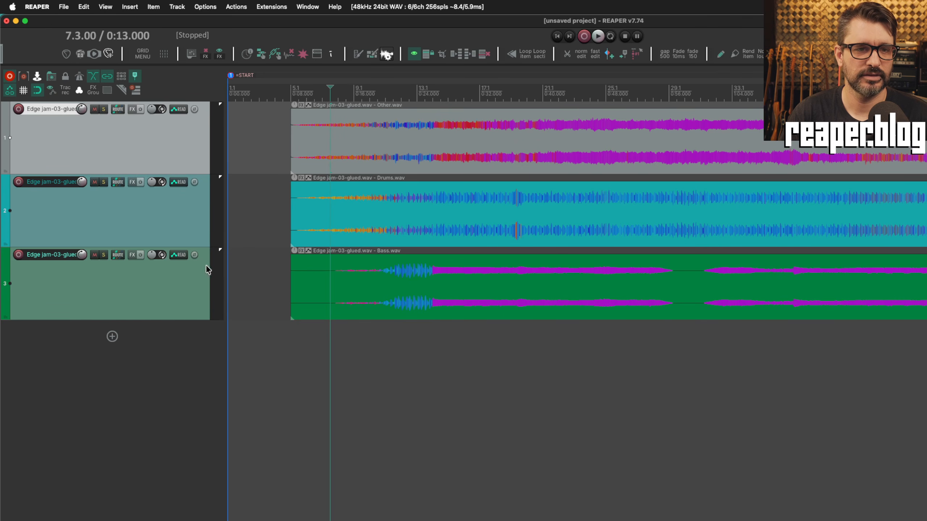
left_click(409, 157)
mouse_move(384, 158)
left_mouse_down()
mouse_move(540, 161)
mouse_move(391, 158)
left_mouse_up()
Trim the start of the grouped items to 0:18.431 and split them at 0:27.323.
left_click(372, 146)
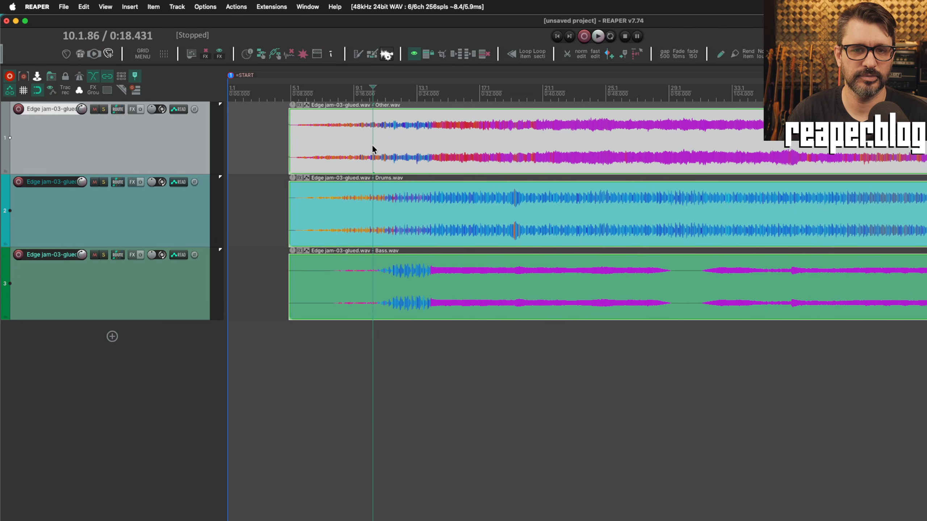
key("a")
left_click(443, 146)
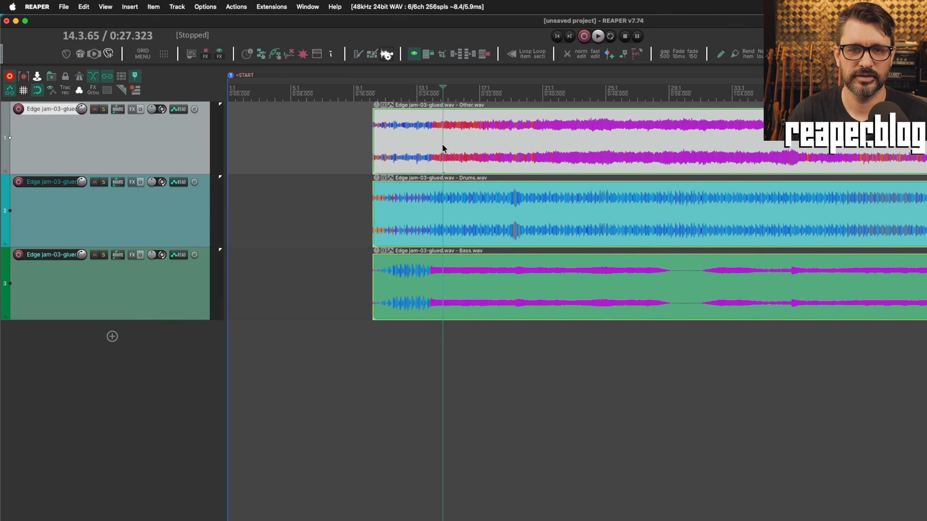
key("s")
Trim the end of the second set of grouped items to 0:44.401.
left_click(576, 152)
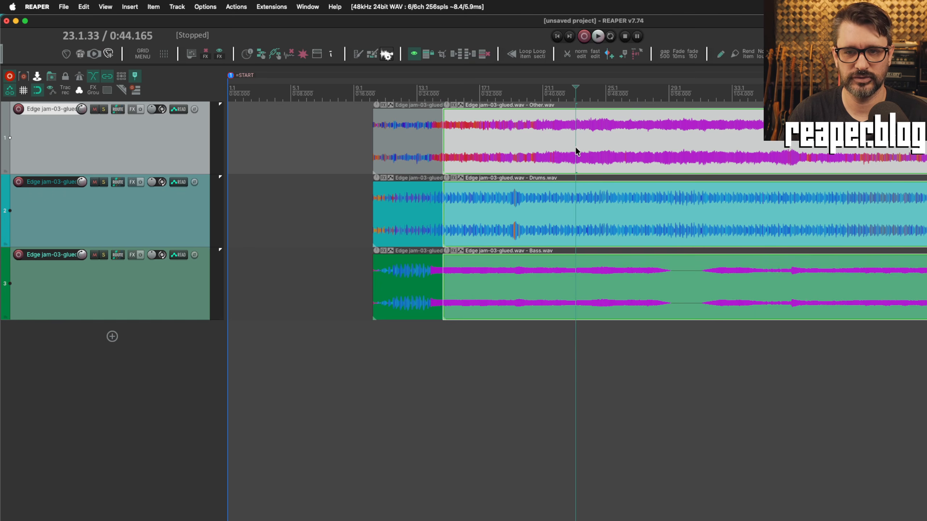
left_click(578, 147)
key("d")
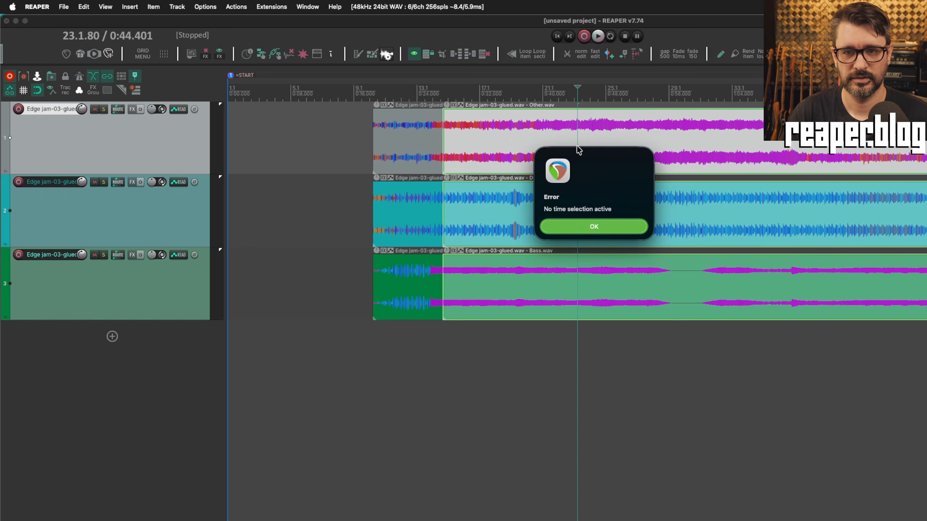
key("Return")
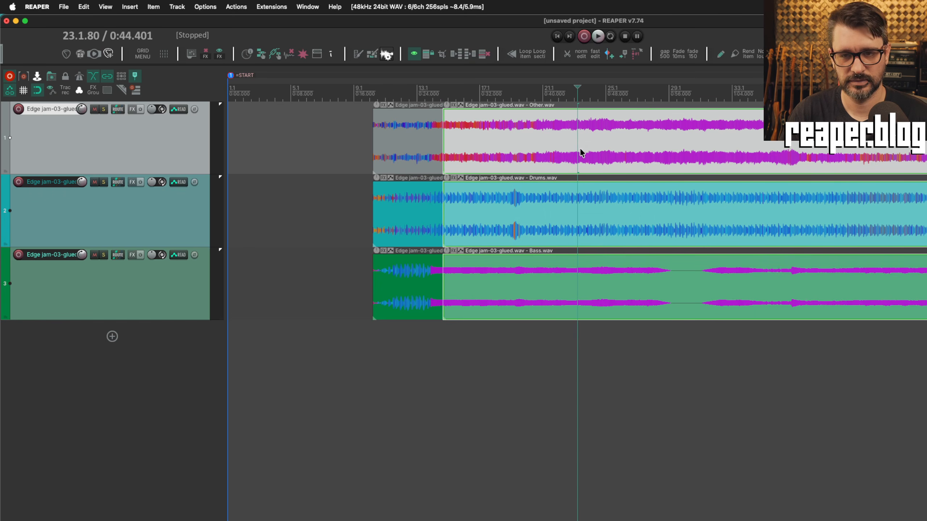
key("d")
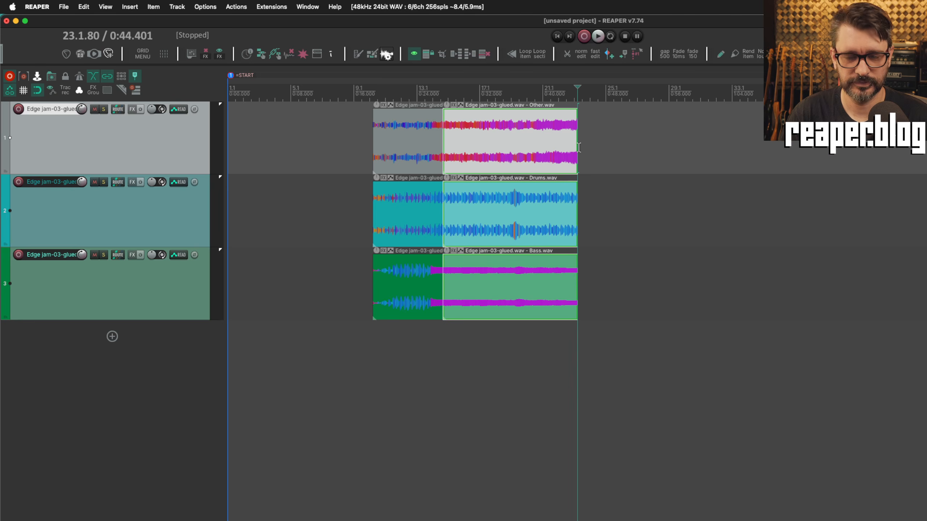
Try a fade-out at the end of the second grouped set, and undo the item edits back to the unsplit, untrimmed Edge jam items.
left_click_drag(576, 111, 543, 117)
left_click_drag(530, 151, 583, 141)
key("super+z")
key("super+z")
key("super+z")
key("super+z")
key("super+z")
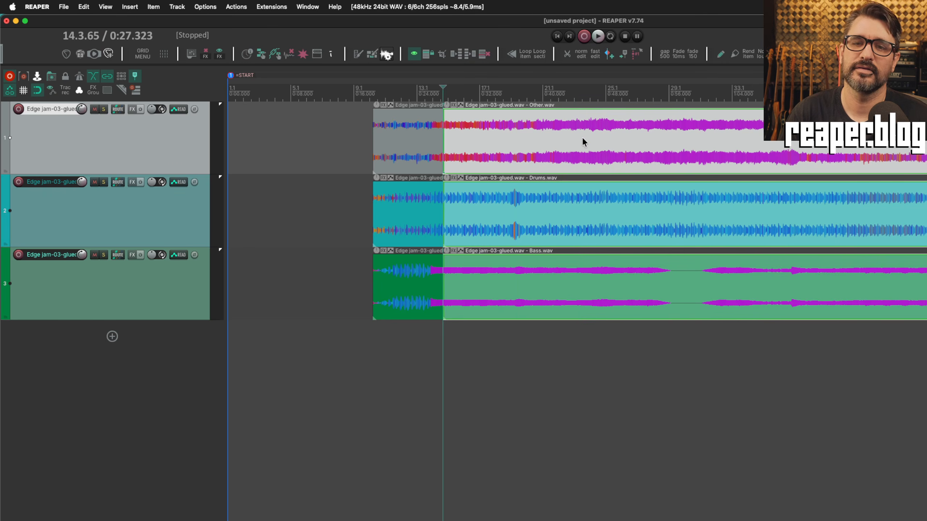
key("super+z")
Mark a razor edit area from about 0:15 to 0:20 across the three grouped tracks, and clear it.
left_click_drag(399, 168, 586, 174)
left_click_drag(346, 158, 391, 180)
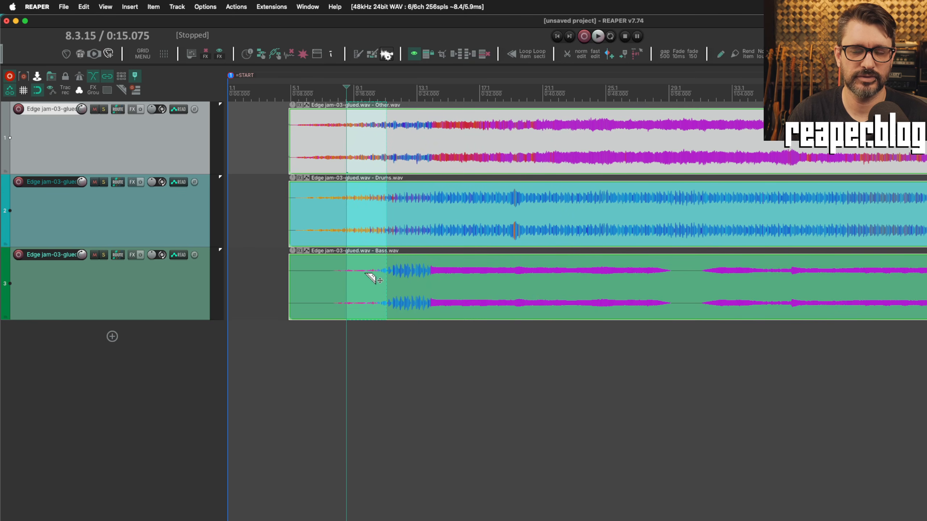
left_click(495, 133)
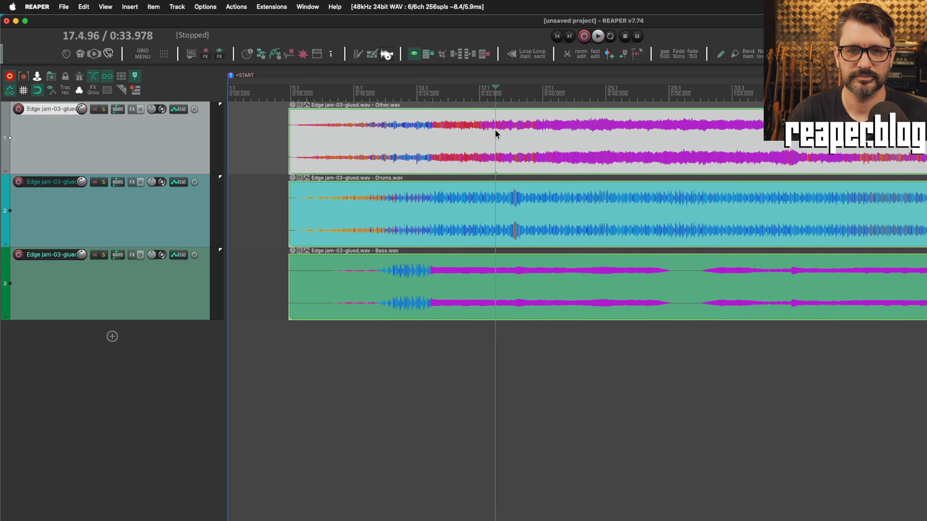
Set automatic grouping to selected tracks for media/razor editing, and select the first two tracks.
right_click(107, 77)
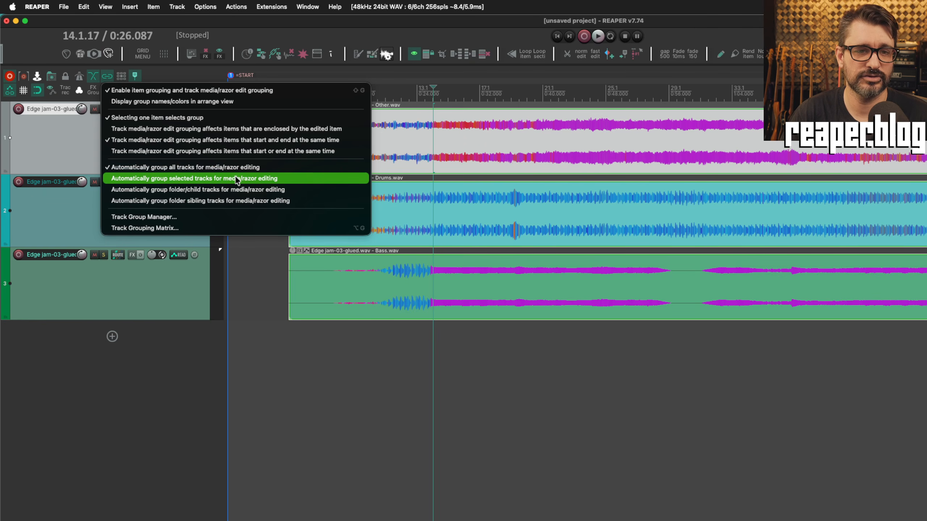
left_click(191, 179)
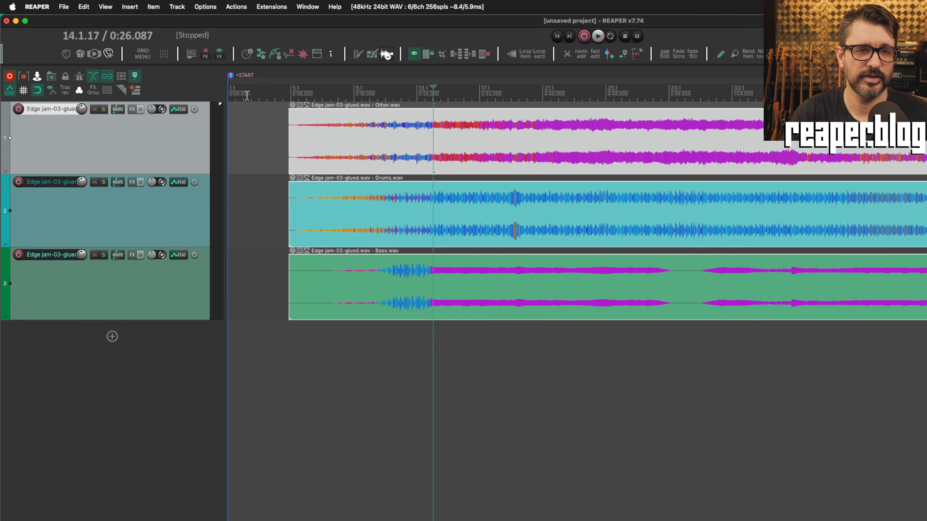
left_click(365, 146)
left_click(525, 129)
left_click(194, 214)
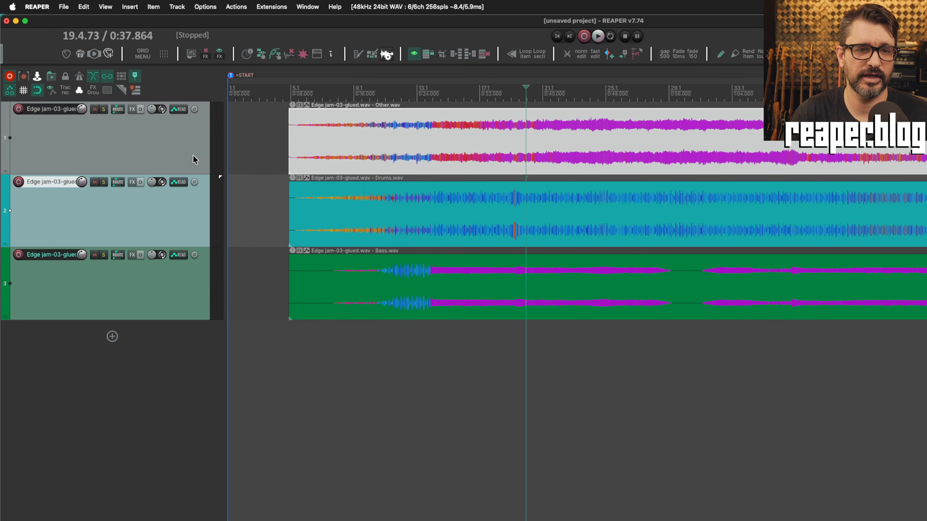
left_click(195, 159, "shift")
Try moving the Other item together with the Drums item, undo the moves and select only the first track.
left_click_drag(397, 139, 422, 144)
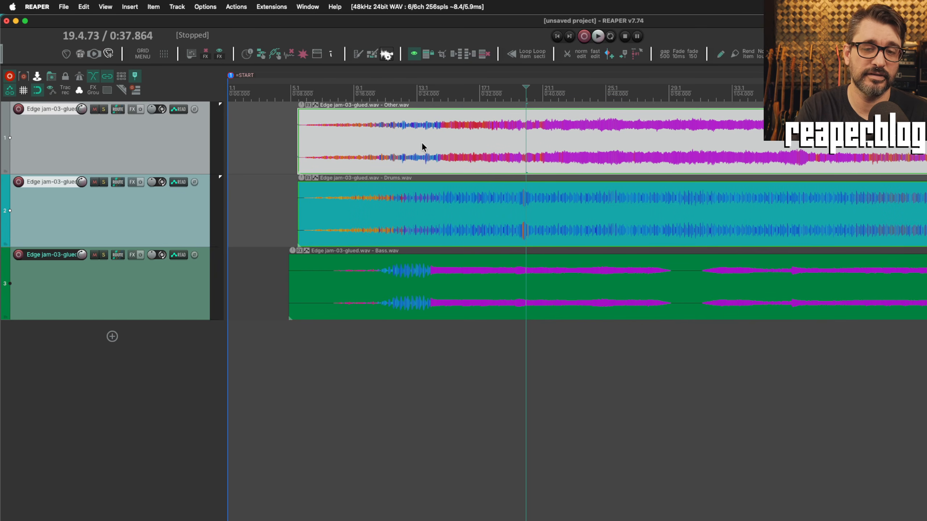
left_click_drag(421, 144, 438, 156)
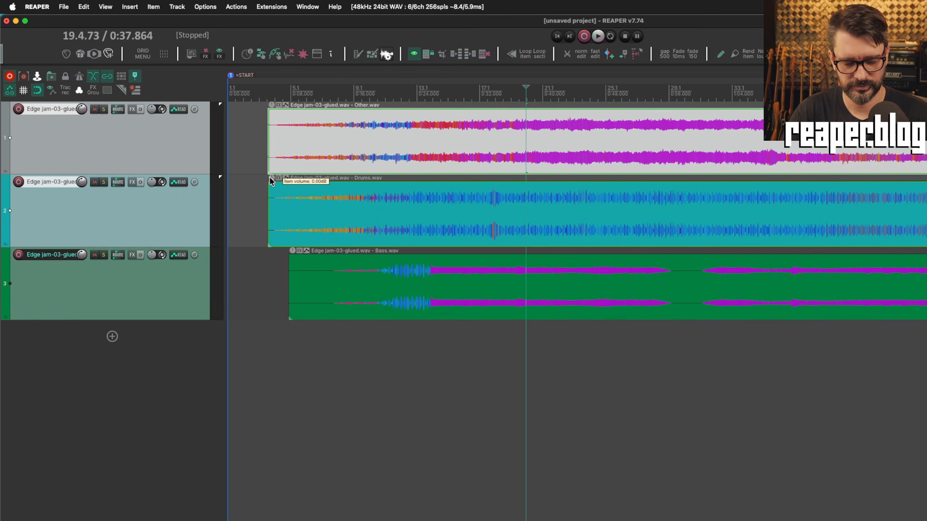
key("super+z")
key("super+z")
left_click(171, 139)
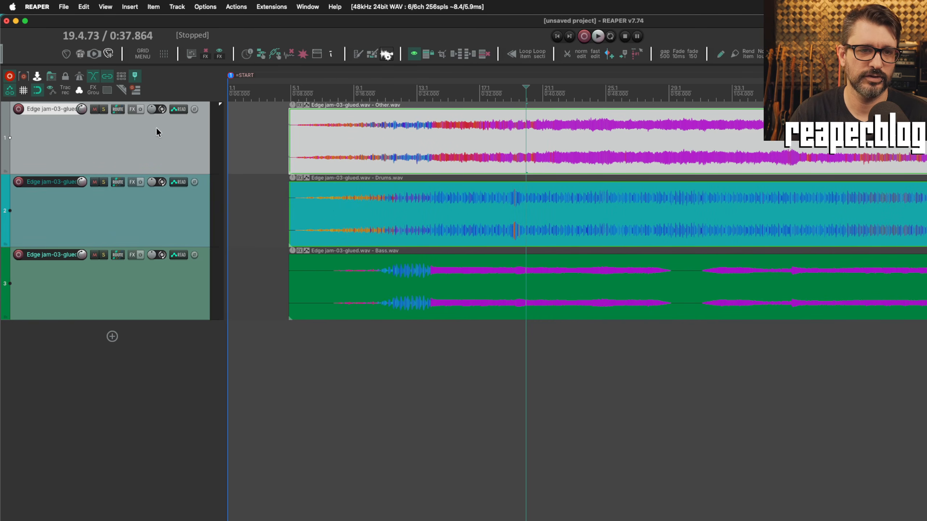
Automatically group folder/child tracks for media/razor editing, and add a new track above the three Edge jam tracks as their folder parent.
right_click(107, 75)
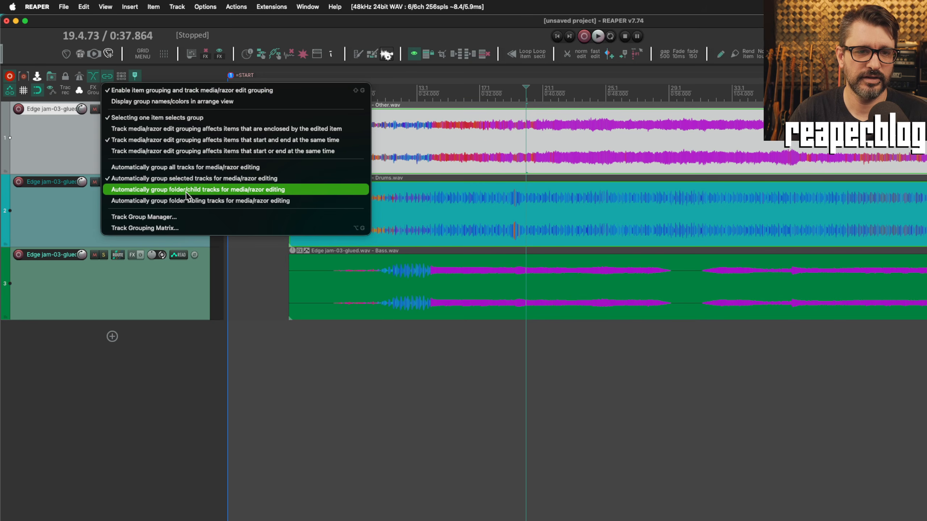
left_click(216, 191)
double_click(152, 360)
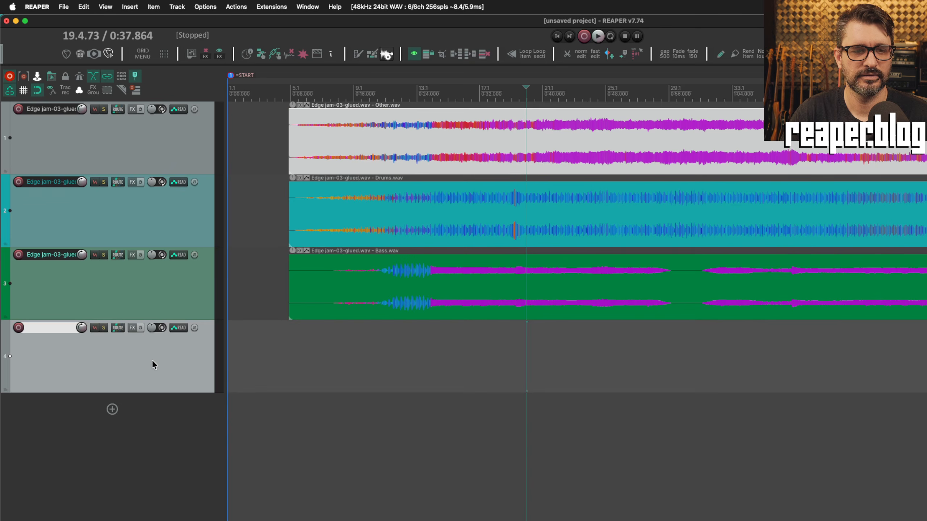
left_click_drag(158, 141, 155, 106)
Draw a MIDI item on the folder parent track spanning all the Edge jam items, and test moving it.
left_click(261, 140)
scroll(304, 141, "down", 3)
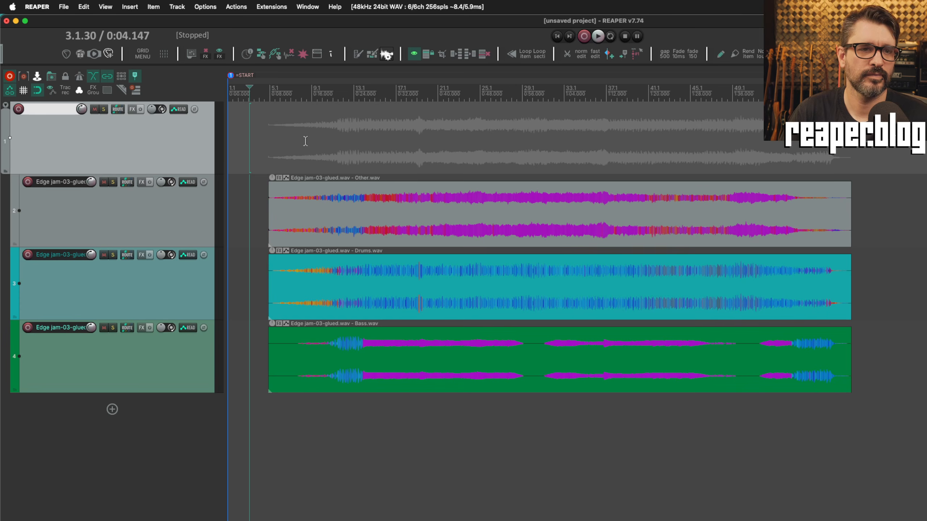
left_click_drag(235, 146, 888, 162)
mouse_move(297, 145)
left_mouse_down()
mouse_move(339, 145)
mouse_move(302, 140)
mouse_move(306, 133)
mouse_move(422, 140)
left_mouse_up()
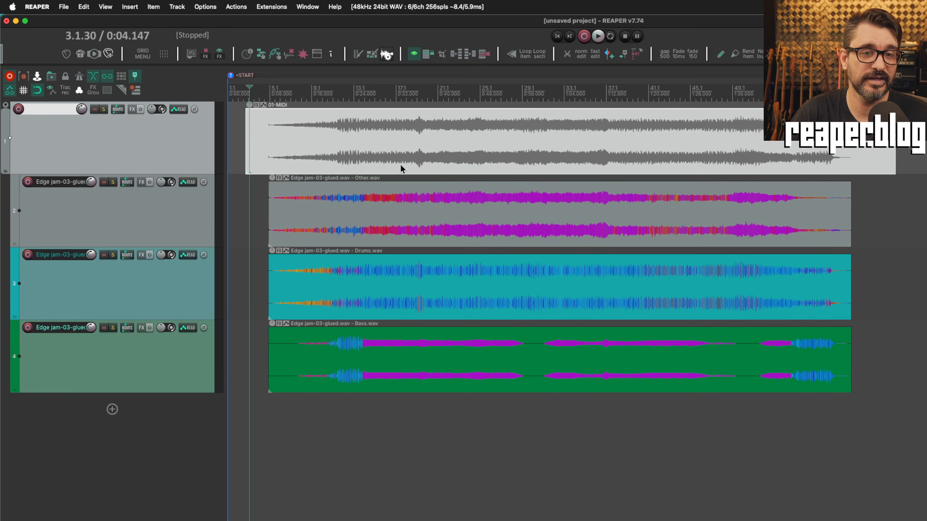
left_click(335, 154)
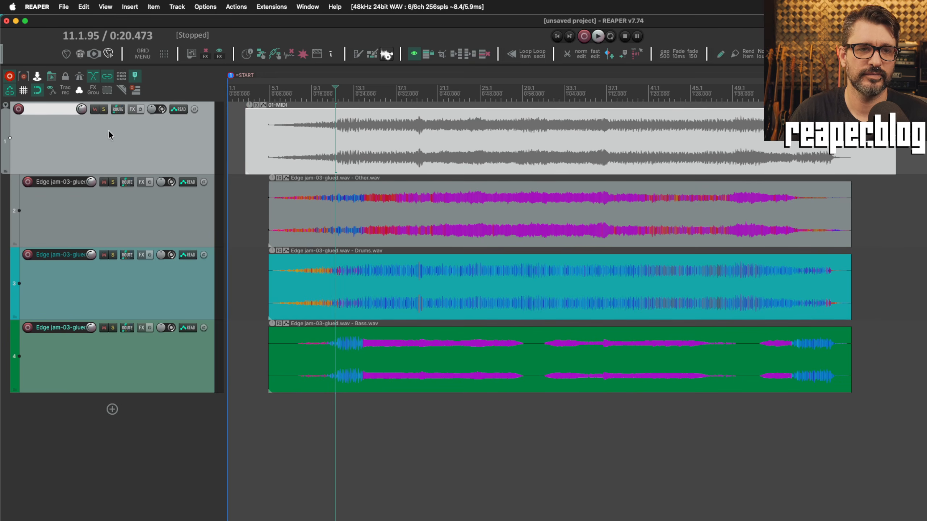
Make track grouping affect items enclosed by the edited item, and enable automatic grouping of folder/child tracks for media/razor editing.
right_click(107, 78)
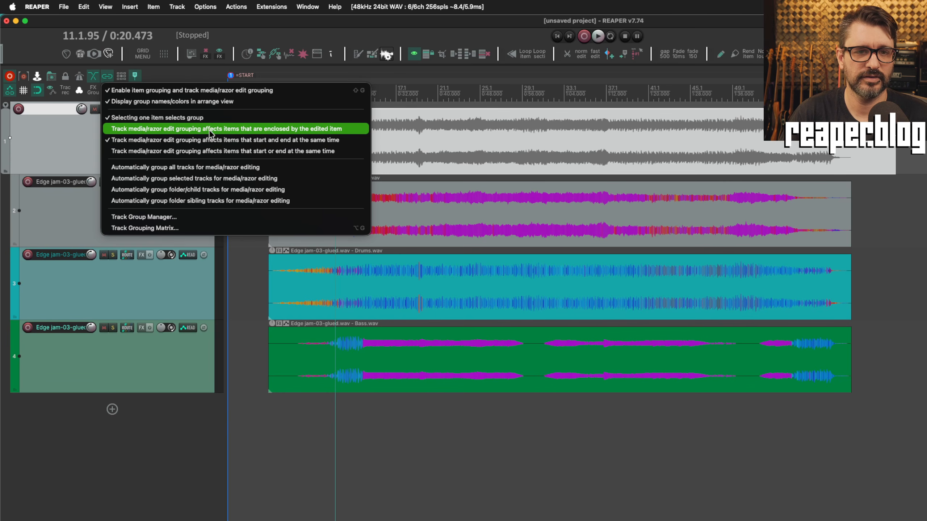
left_click(307, 132)
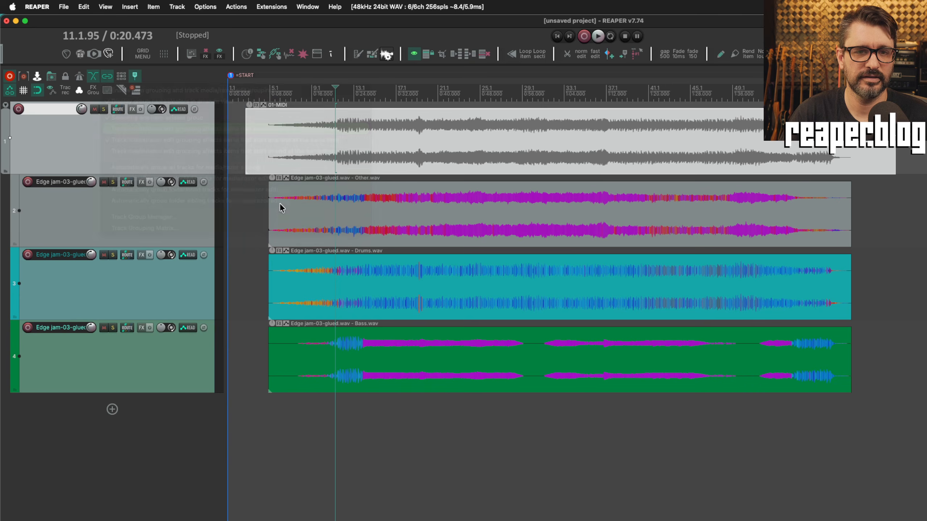
left_click(299, 145)
mouse_move(335, 156)
left_mouse_down()
mouse_move(366, 160)
mouse_move(338, 148)
left_mouse_up()
right_click(107, 77)
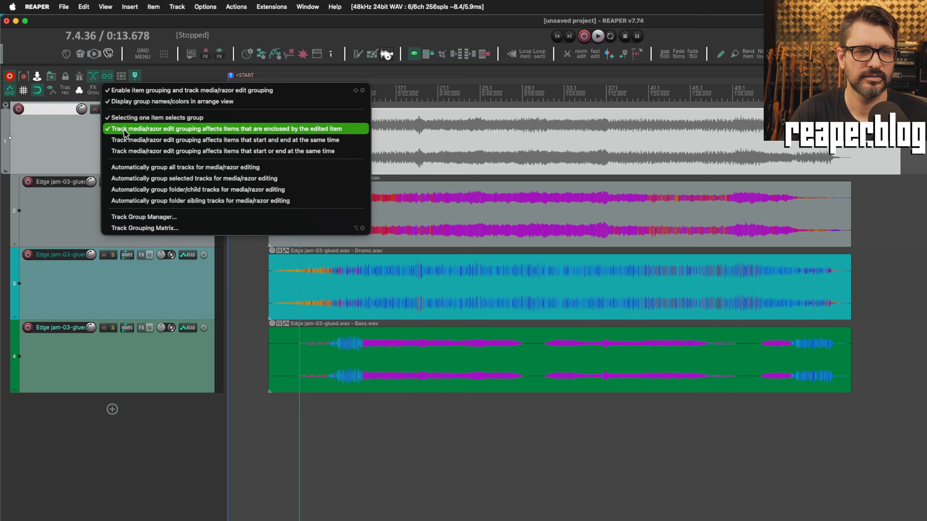
left_click(148, 194)
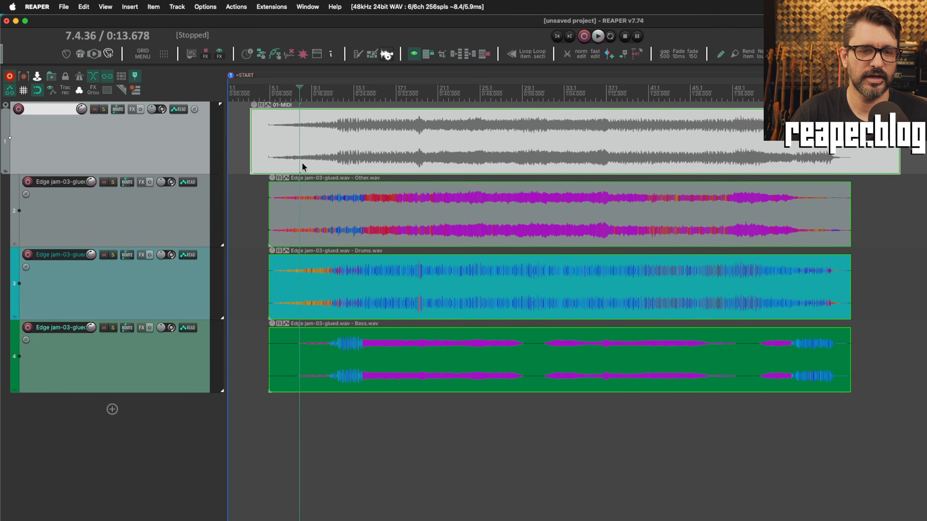
Move the folder's MIDI item with its enclosed child items about 5 seconds later, and split the group at 0:21.091.
left_click_drag(303, 164, 363, 150)
left_click(339, 138)
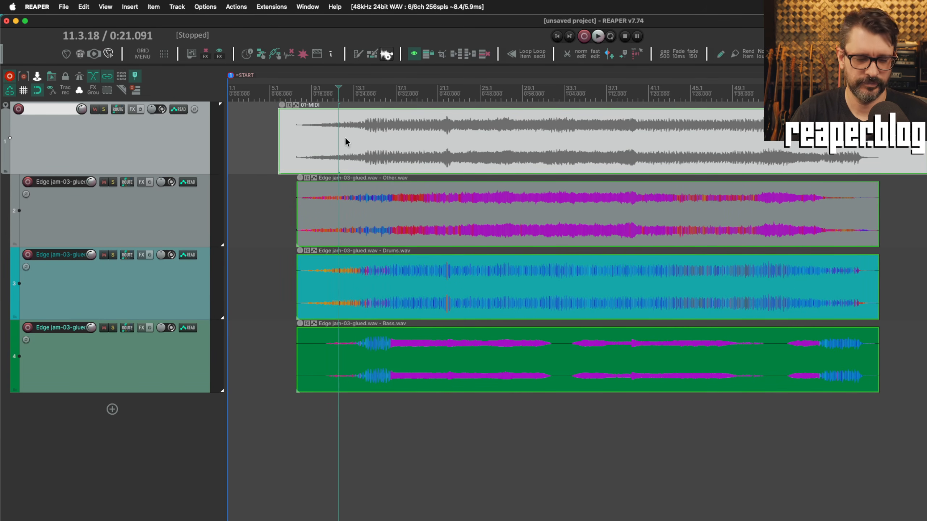
key("s")
left_click(457, 153)
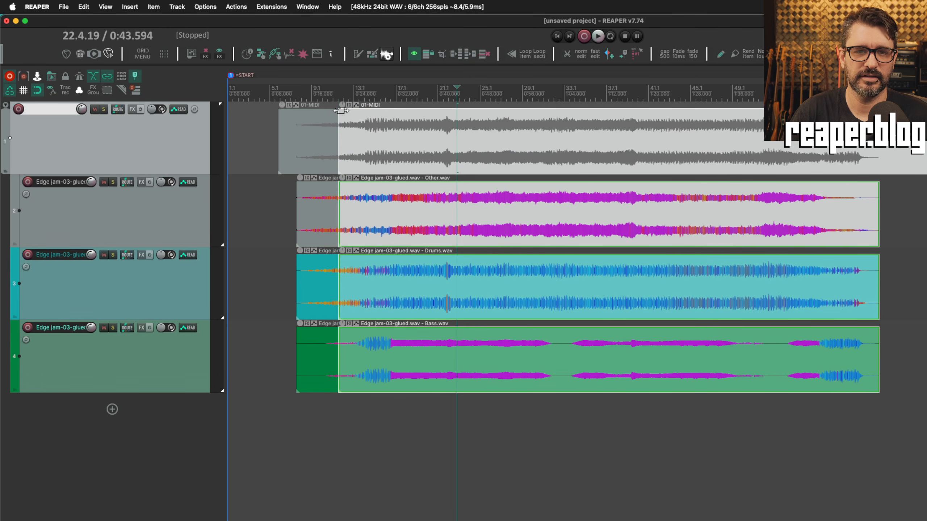
Add a fade-in about 11 seconds long to the second set of grouped items and drag their ends to about 2:07.
left_click_drag(341, 111, 405, 118)
left_click(512, 136)
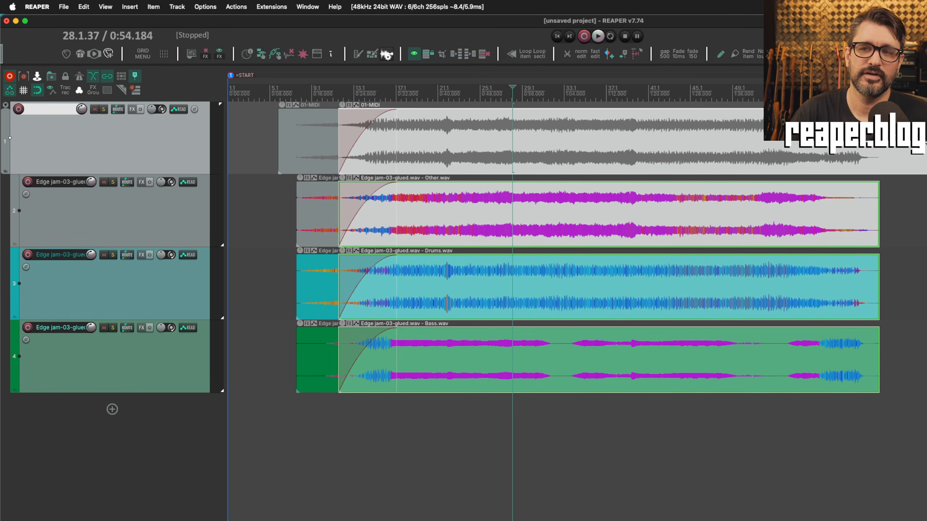
left_click_drag(926, 143, 917, 160)
Make track grouping affect items that start or end at the same time, and add a fade-out about 3 seconds long to the set.
right_click(106, 76)
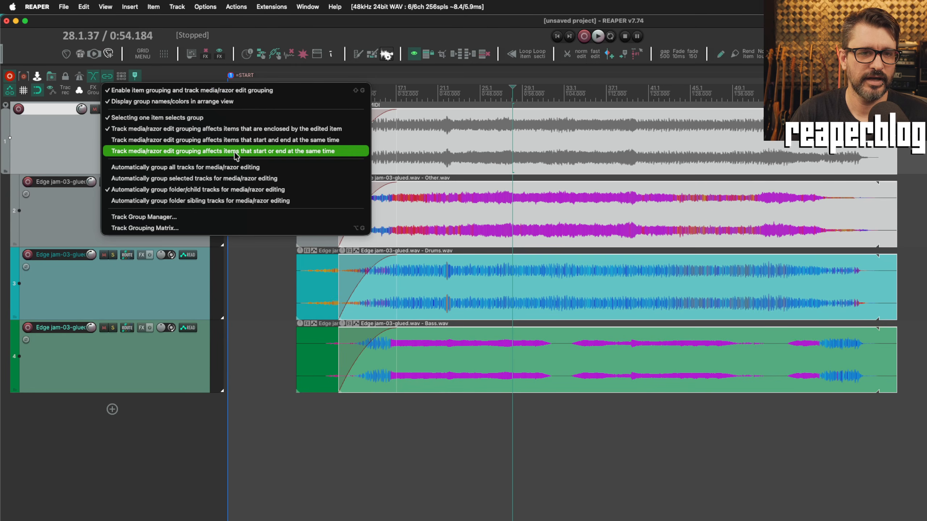
left_click(234, 152)
left_click(544, 142)
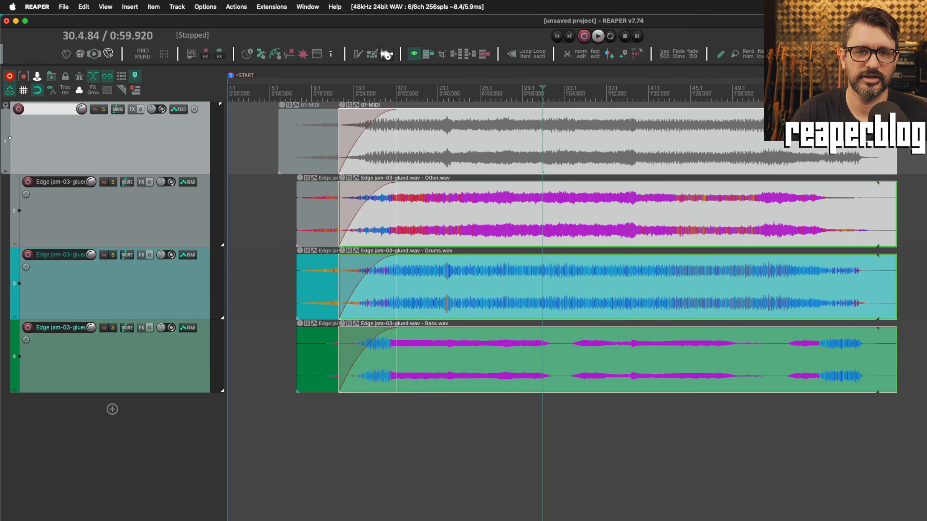
mouse_move(896, 128)
left_mouse_down()
mouse_move(846, 129)
mouse_move(881, 132)
left_mouse_up()
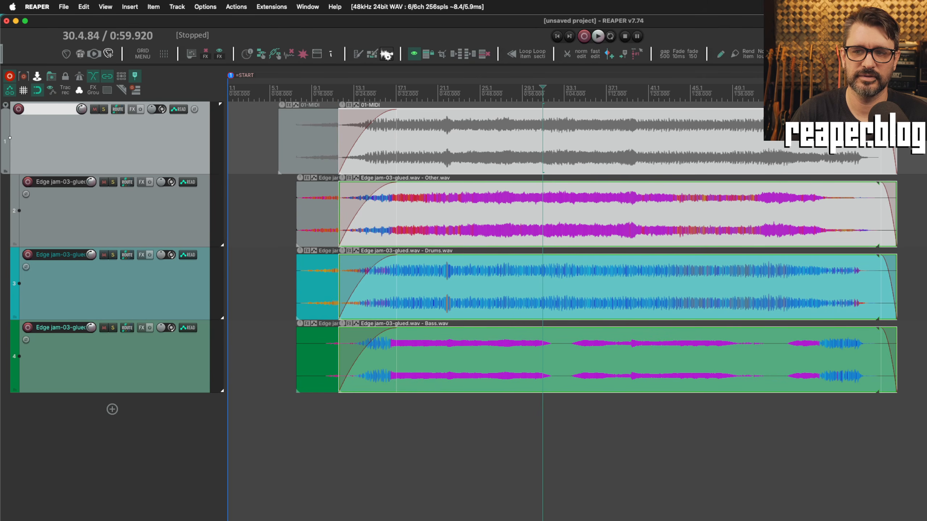
left_click(803, 143)
left_click(739, 146)
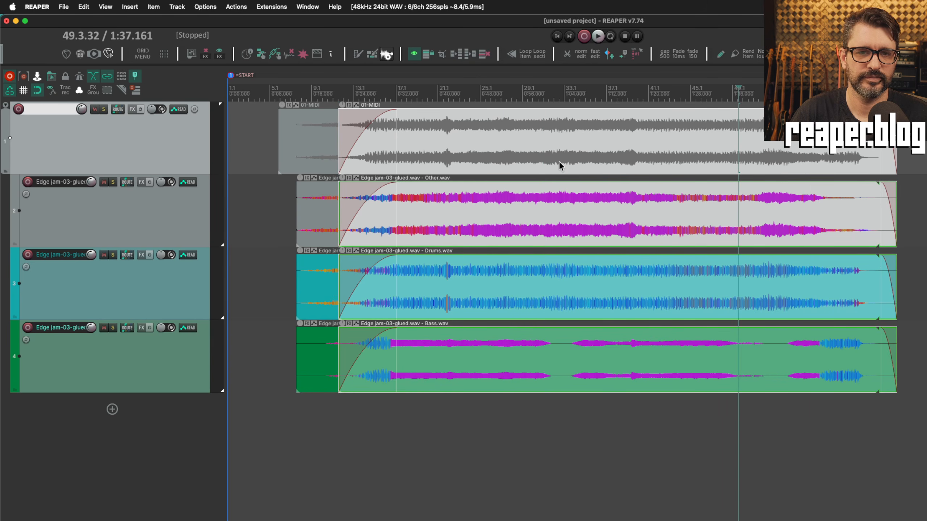
Undo the fade-out, the end edit and the fade-in on the second set of grouped items.
key("super+z")
key("super+z")
key("super+z")
key("super+z")
key("super+z")
key("super+z")
key("super+z")
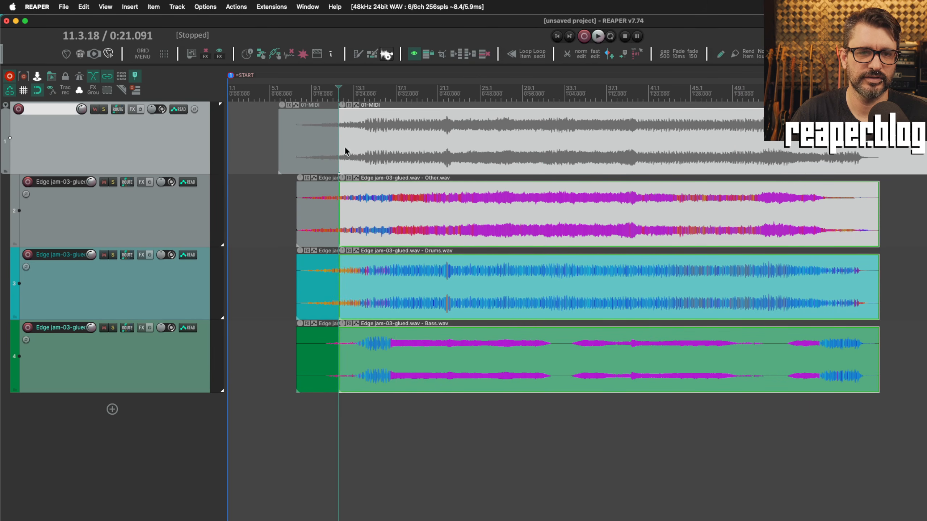
Move the first set of grouped child items about 6 seconds earlier, away from the second set.
left_click_drag(309, 140, 288, 149)
key("super+z")
key("super+z")
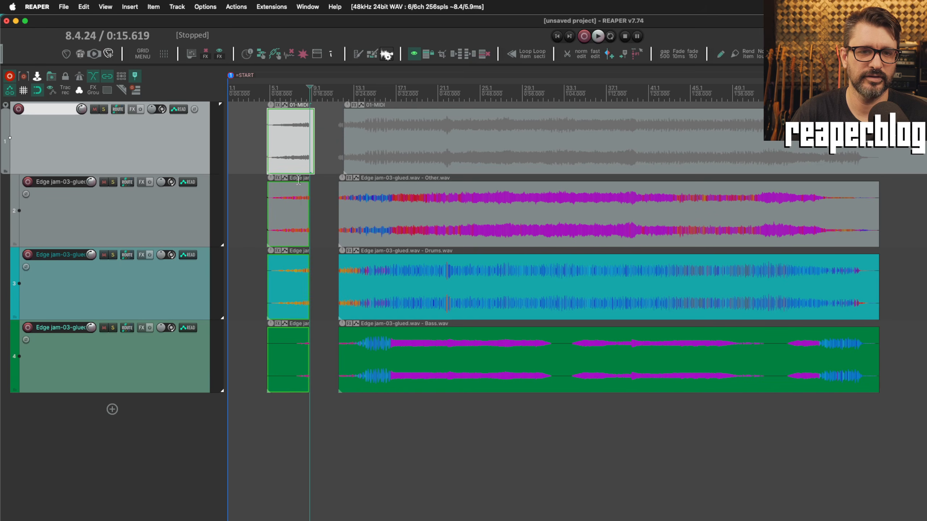
Automatically group folder sibling tracks for media/razor editing, and move the long sibling items about 1.5 seconds later.
right_click(116, 77)
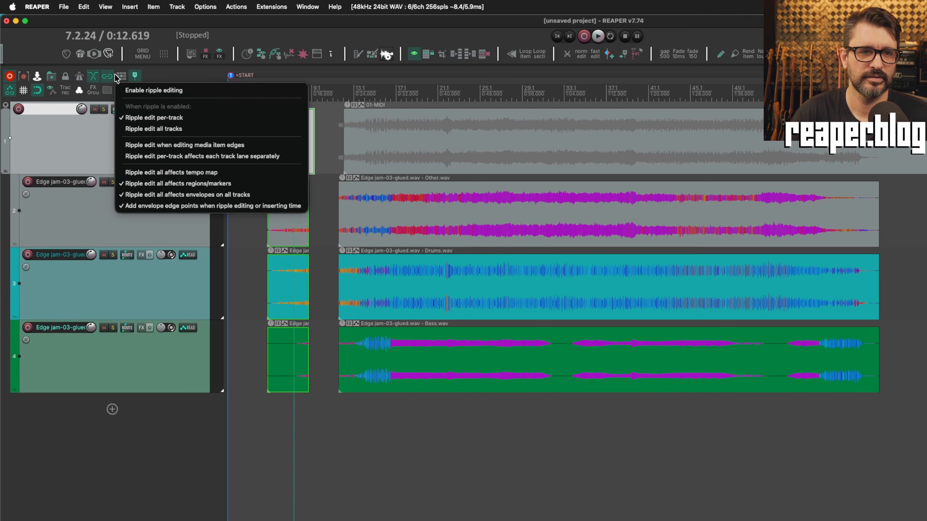
right_click(107, 76)
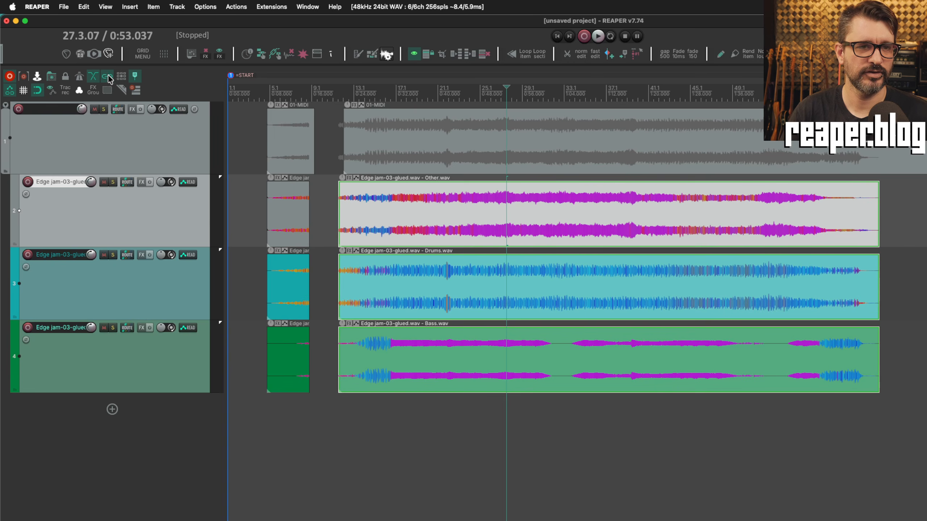
mouse_move(420, 226)
left_mouse_down()
mouse_move(521, 227)
mouse_move(430, 228)
left_mouse_up()
Move the long MIDI item on the folder parent track about 2 seconds earlier on its own, and shift the sibling items slightly earlier.
left_click_drag(454, 146, 401, 137)
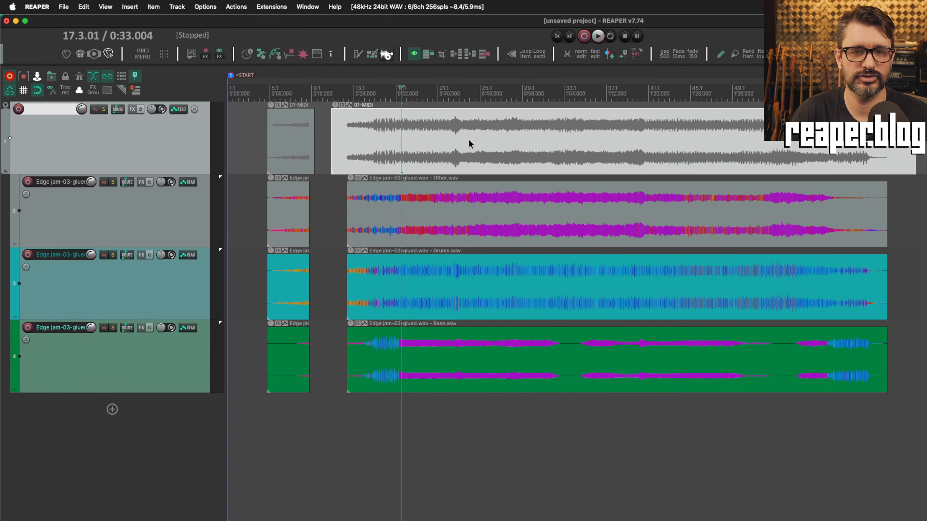
mouse_move(469, 143)
left_mouse_down()
mouse_move(490, 148)
mouse_move(471, 149)
left_mouse_up()
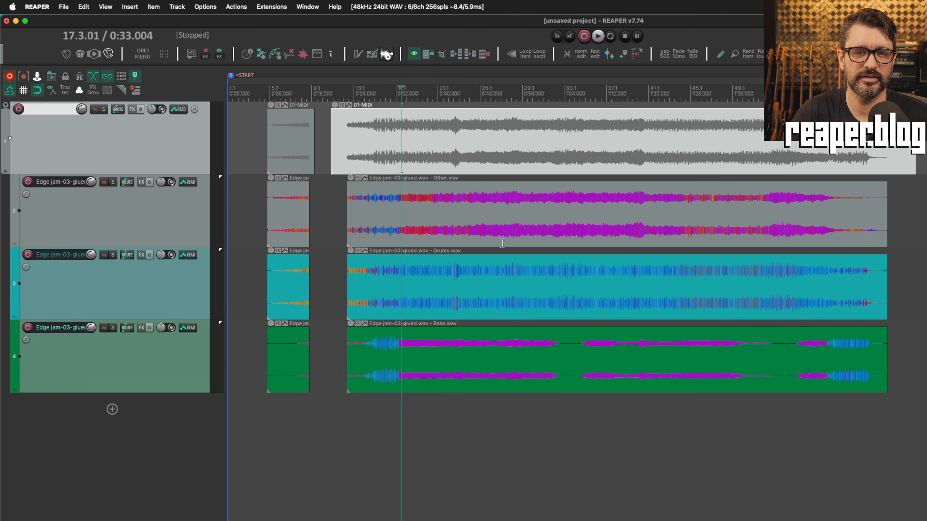
mouse_move(441, 217)
left_mouse_down()
mouse_move(489, 219)
mouse_move(451, 220)
left_mouse_up()
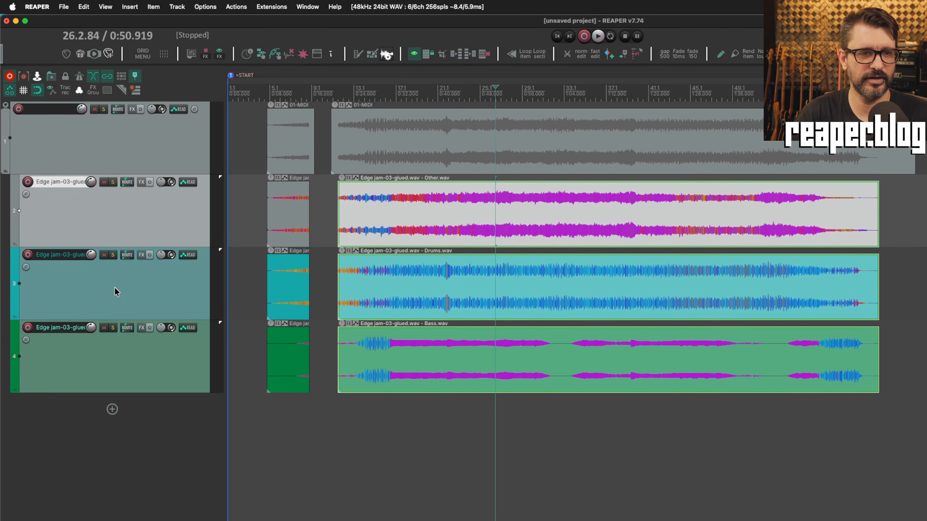
Insert a new track below the Bass track inside the folder, and try moving the Bass item toward it.
left_click(114, 287)
left_click(108, 341)
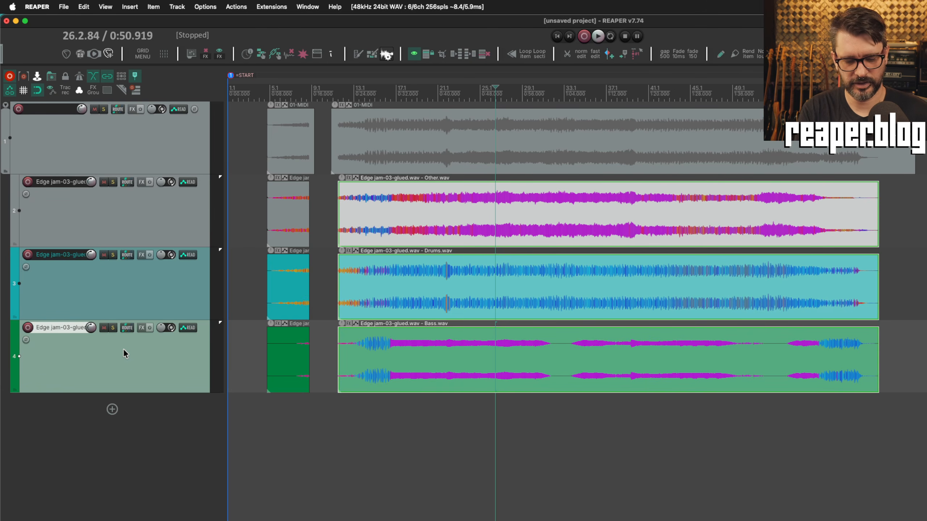
key("super+t")
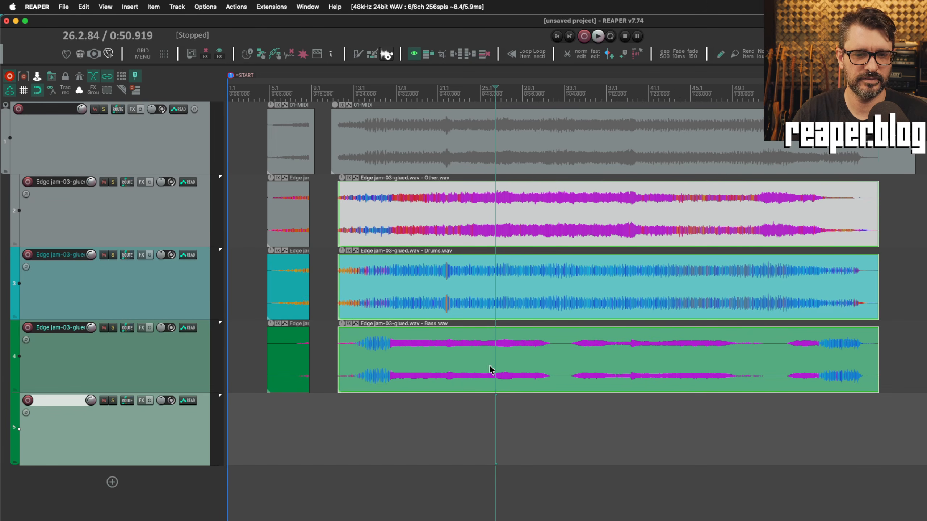
left_click_drag(491, 368, 509, 404)
key("super+z")
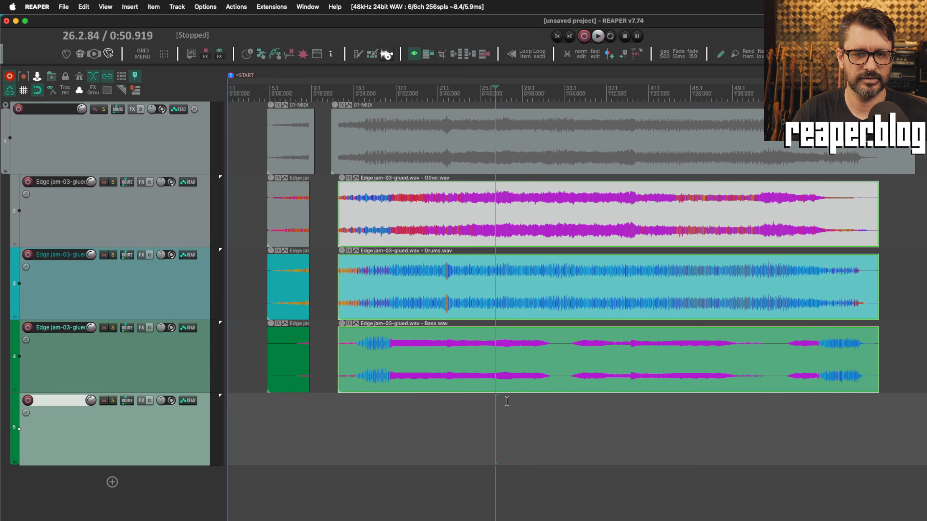
Copy the long Drums item onto the new track below the Bass track, and nest that track inside the Bass track as a subfolder.
left_click(408, 346)
left_click_drag(441, 288, 443, 420)
left_click(64, 435)
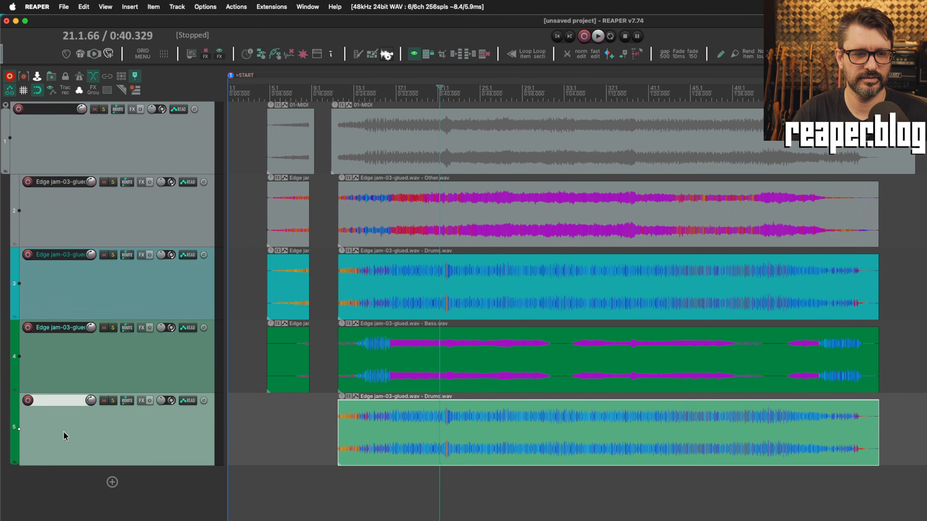
left_click(11, 390)
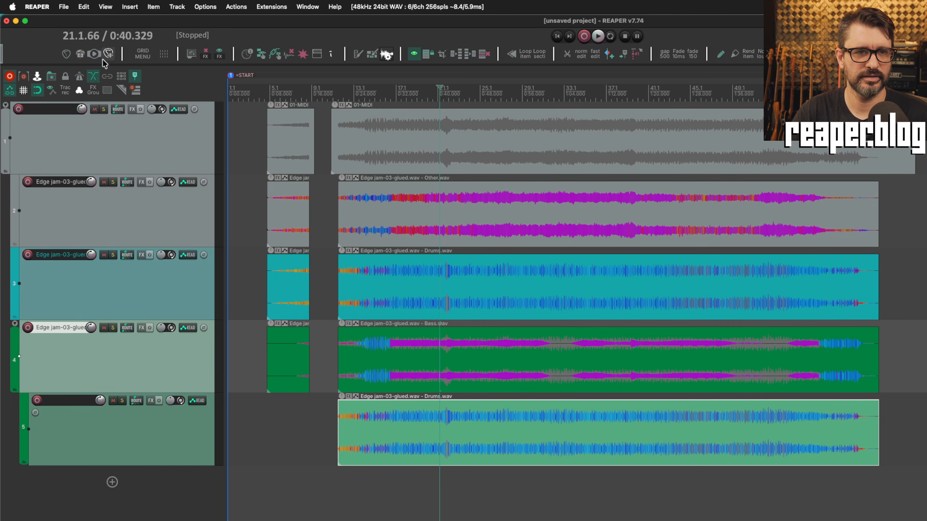
Re-enable item and track grouping, and move the long folder sibling items about 1 second later from the Other track.
left_click(106, 76)
right_click(107, 76)
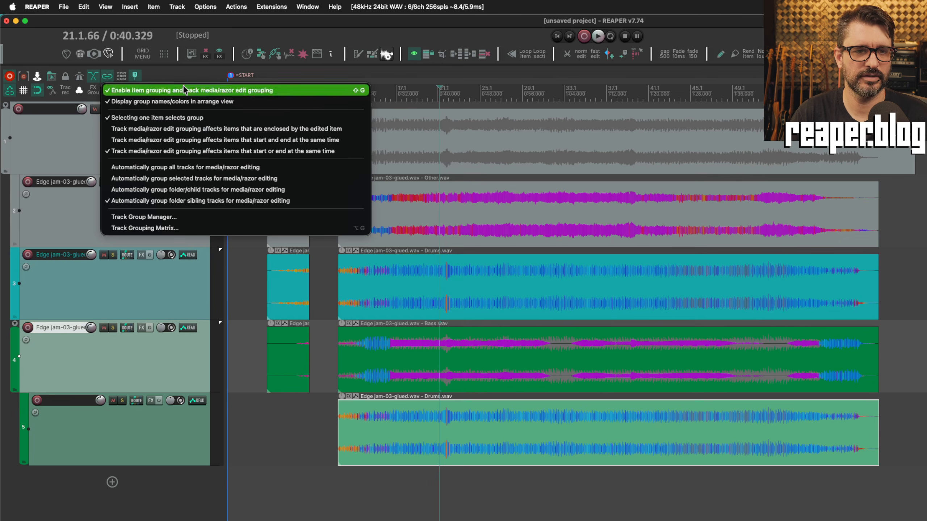
left_click(225, 202)
left_click(440, 220)
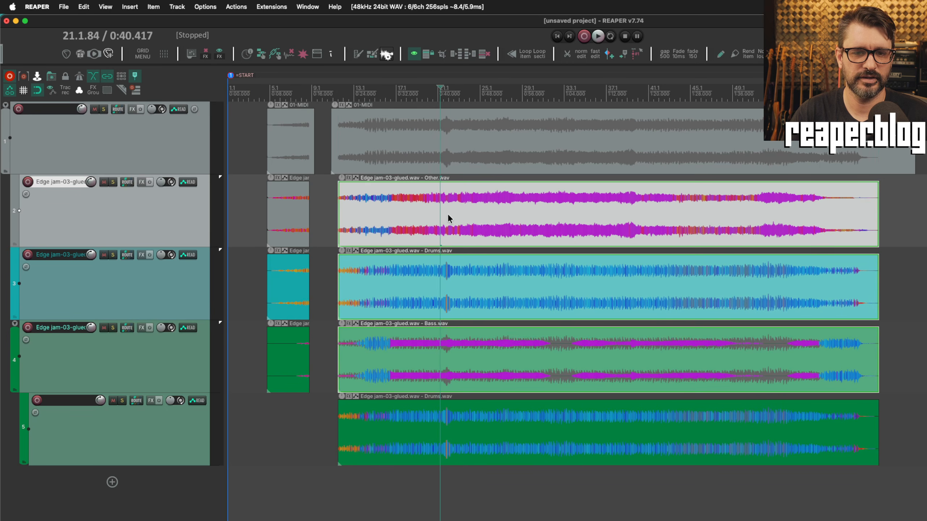
mouse_move(448, 218)
left_mouse_down()
mouse_move(462, 222)
mouse_move(453, 230)
left_mouse_up()
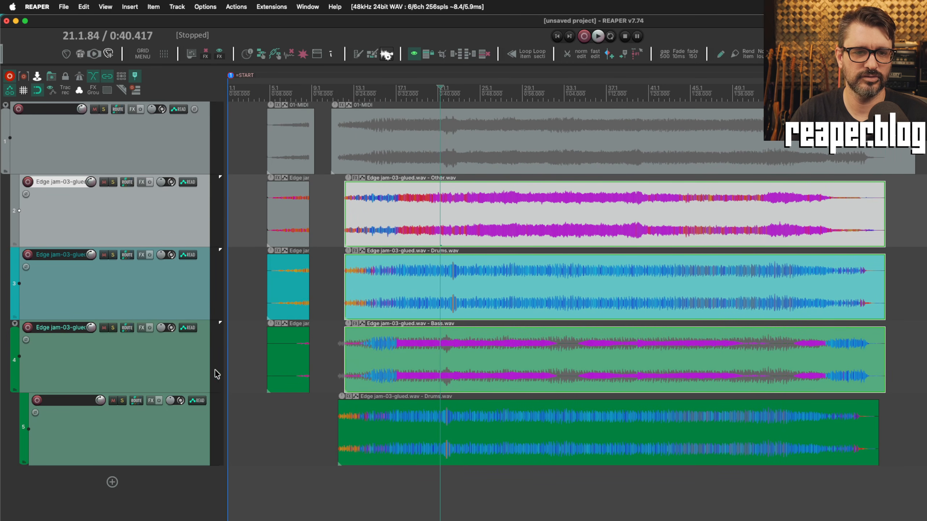
Move the long sibling items about 3 seconds later, and shift the nested Drums item and the parent MIDI item later independently.
left_click_drag(485, 292, 503, 303)
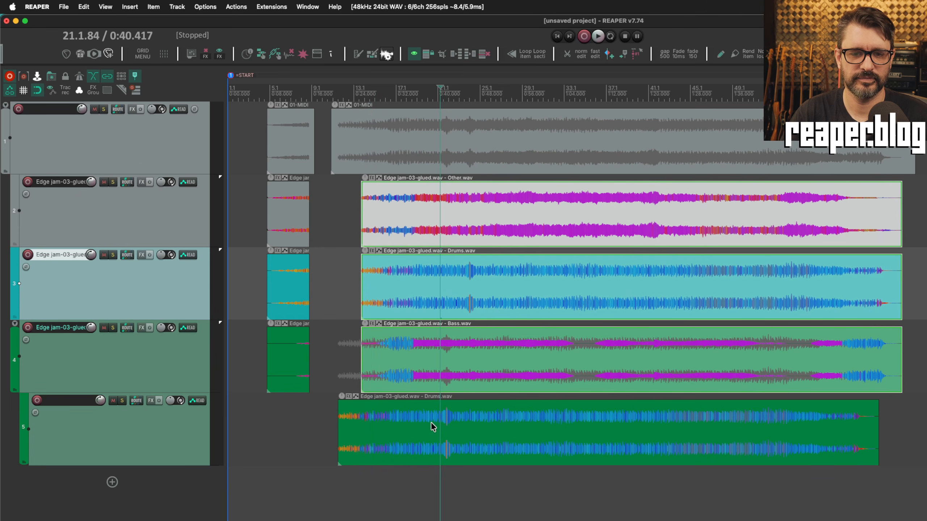
left_click_drag(383, 438, 402, 446)
mouse_move(436, 143)
left_mouse_down()
mouse_move(456, 144)
mouse_move(437, 142)
left_mouse_up()
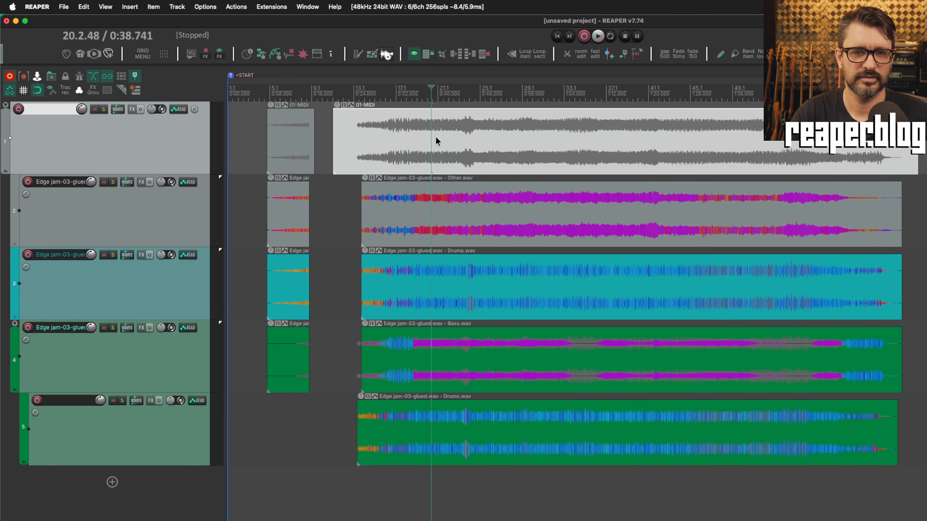
Automatically group folder/child tracks for media/razor editing, and try moving the long MIDI item on the folder parent slightly later.
right_click(106, 76)
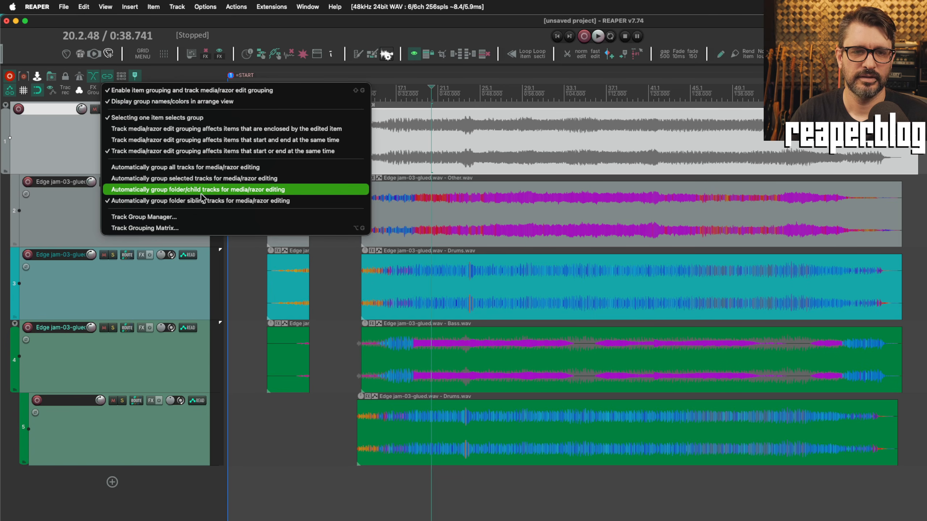
left_click(222, 194)
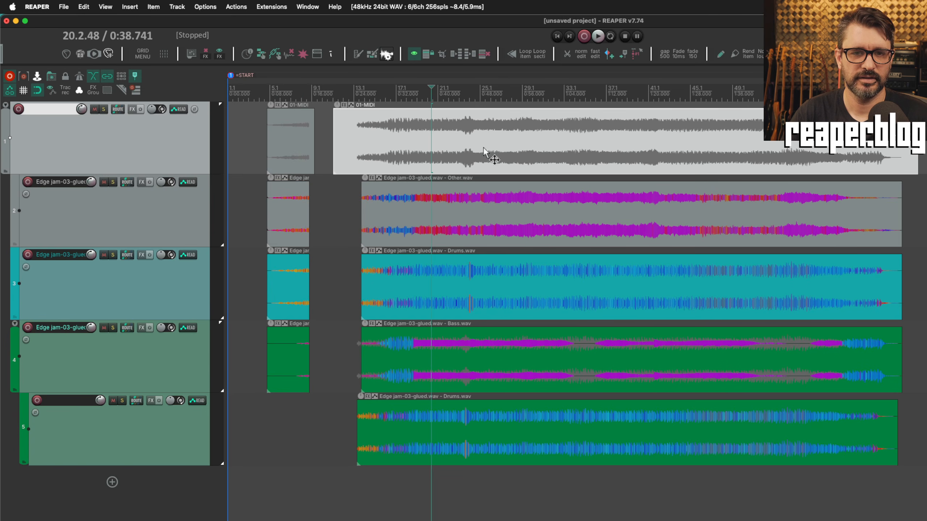
left_click_drag(485, 155, 499, 153)
Make media/razor edit grouping affect items enclosed by the edited item, and move the long parent MIDI item with its child items.
right_click(108, 76)
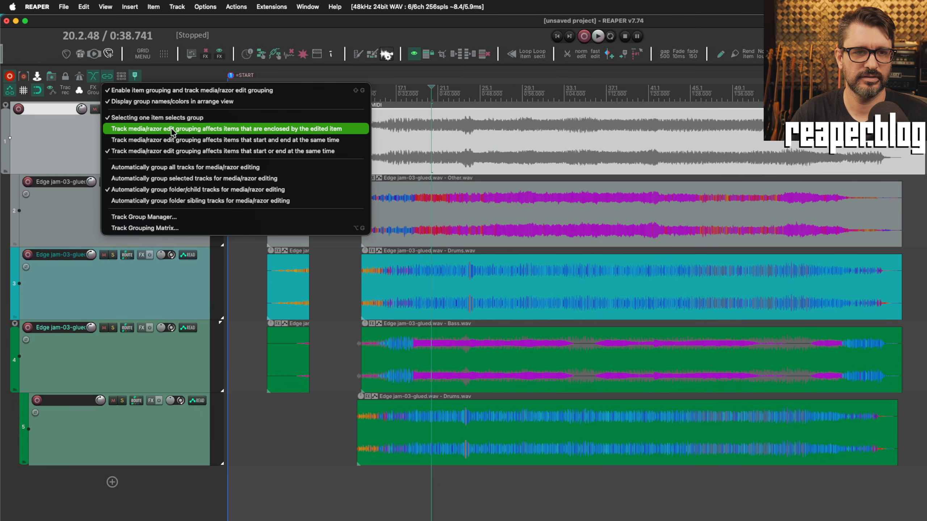
left_click(227, 132)
left_click_drag(497, 145, 476, 155)
Offset the long child items from each other by small moves, and move the parent MIDI item with its children about 3 seconds earlier.
left_click_drag(446, 233, 460, 232)
mouse_move(457, 270)
left_mouse_down()
mouse_move(476, 275)
mouse_move(459, 273)
left_mouse_up()
mouse_move(452, 340)
left_mouse_down()
mouse_move(472, 346)
mouse_move(462, 343)
left_mouse_up()
left_click_drag(452, 410, 464, 425)
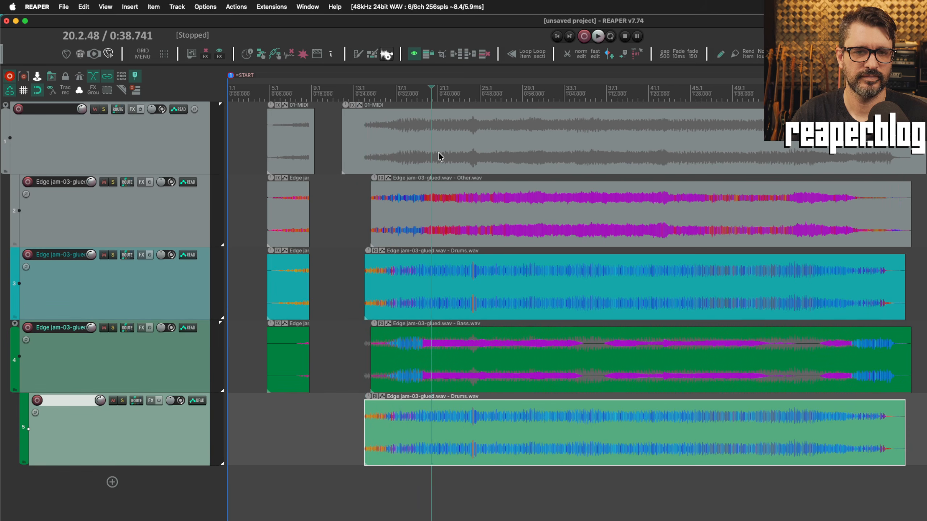
mouse_move(449, 150)
left_mouse_down()
mouse_move(494, 146)
mouse_move(432, 153)
left_mouse_up()
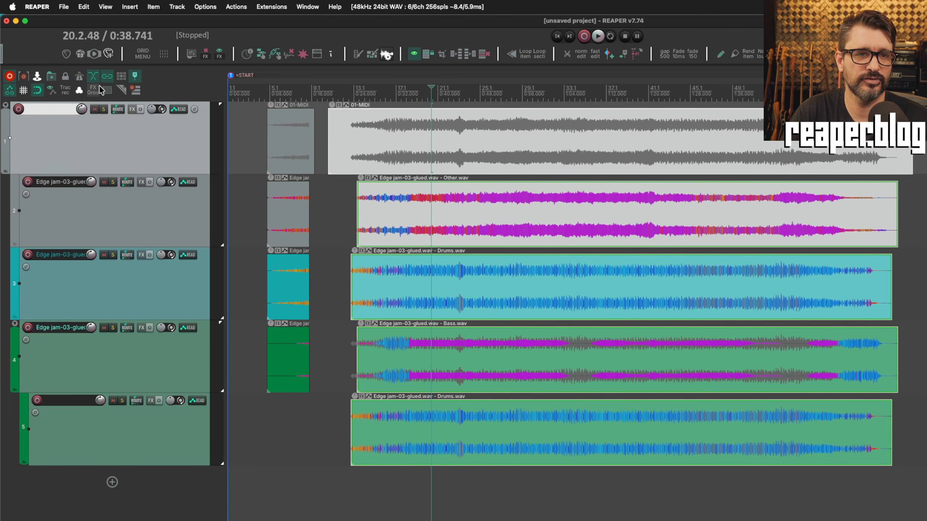
Hide the Drums track, and move the long parent MIDI item with its child items about 83 seconds later.
right_click(106, 78)
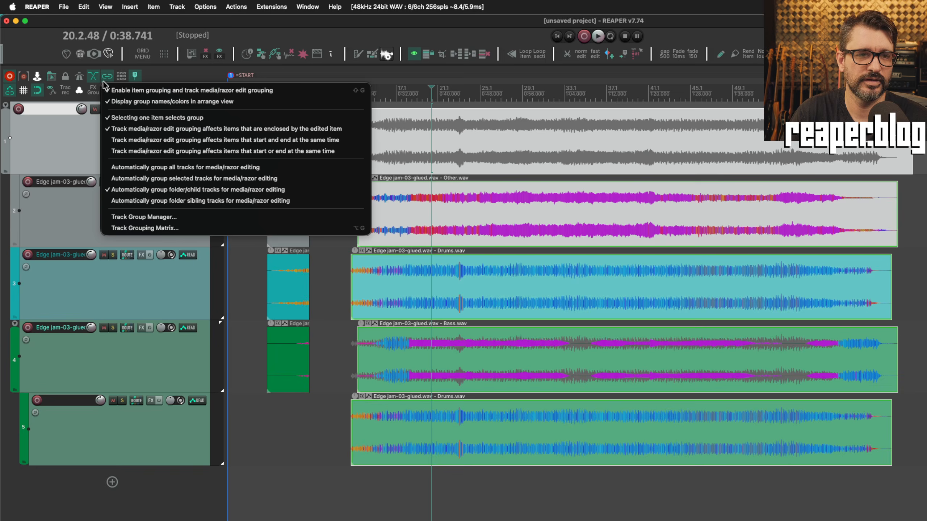
left_click(165, 202)
left_click(142, 296)
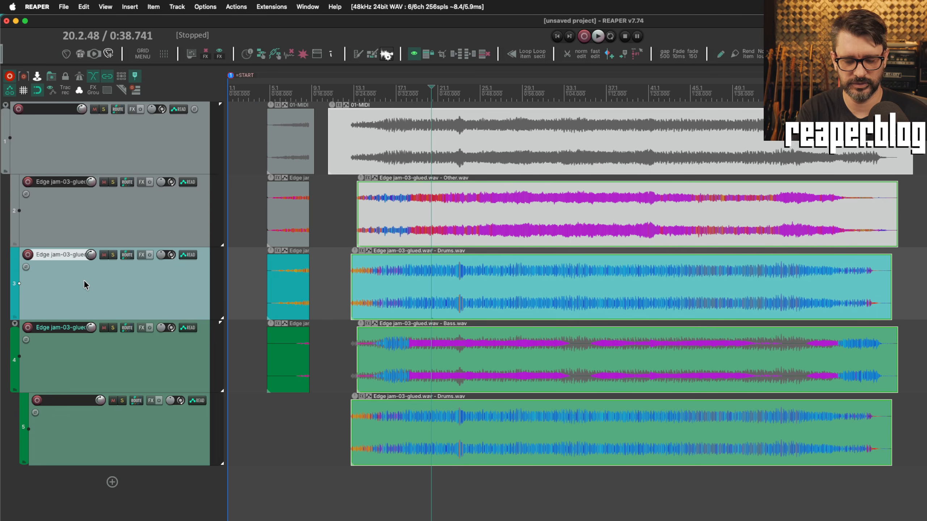
key("Delete")
left_click_drag(408, 161, 850, 151)
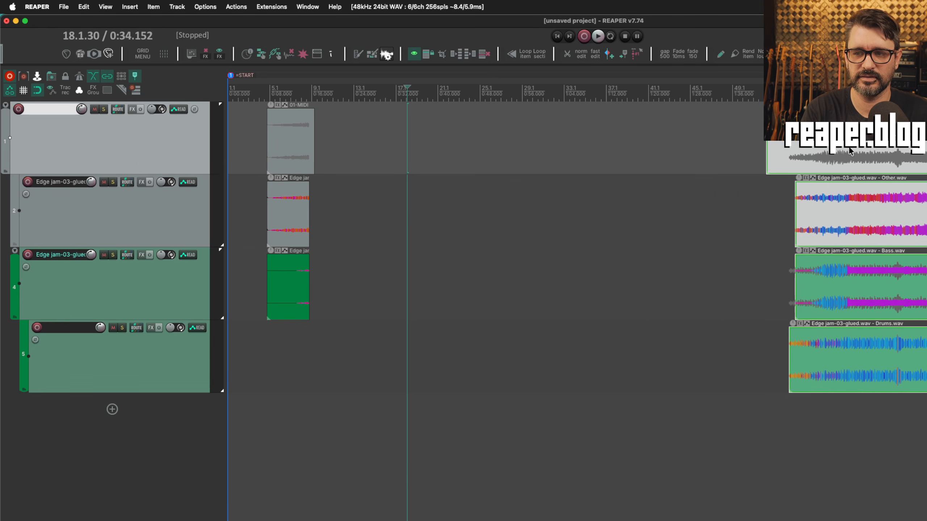
Show the hidden Drums track again, and bring the long grouped items back so the parent MIDI item starts at about 0:28.
key("super+z")
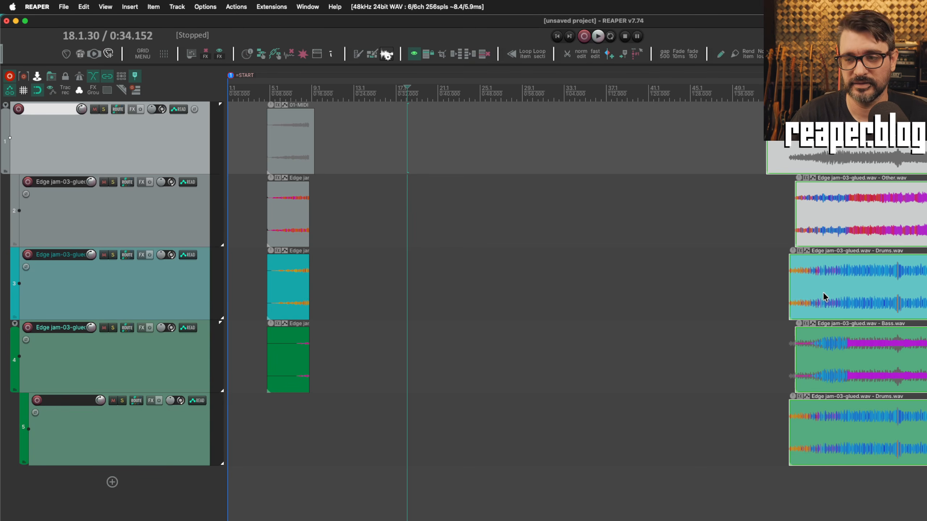
key("super+z")
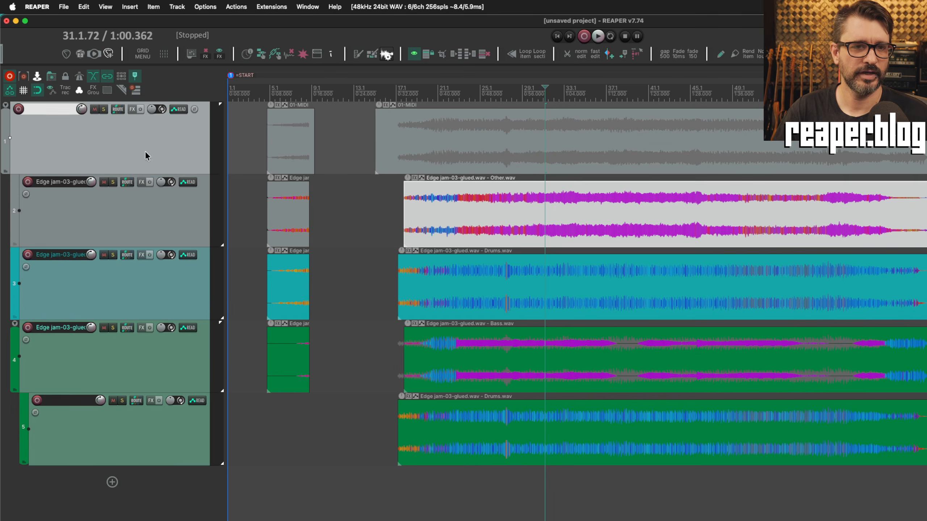
Turn off automatic grouping of folder/child tracks for media/razor editing.
right_click(111, 79)
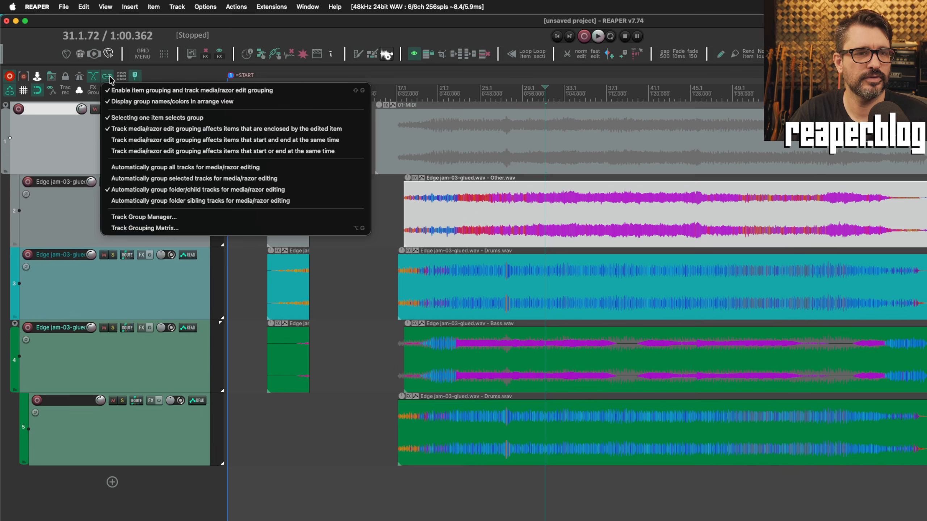
left_click(187, 191)
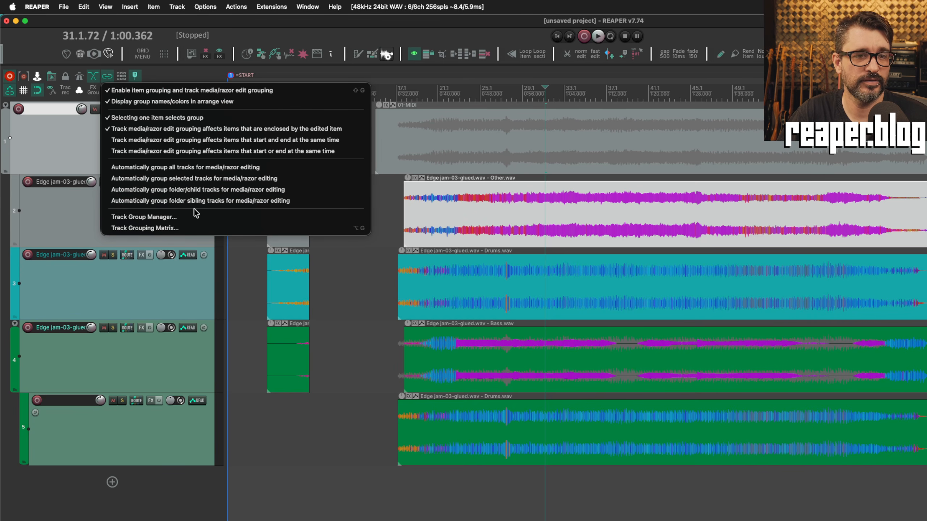
left_click(161, 190)
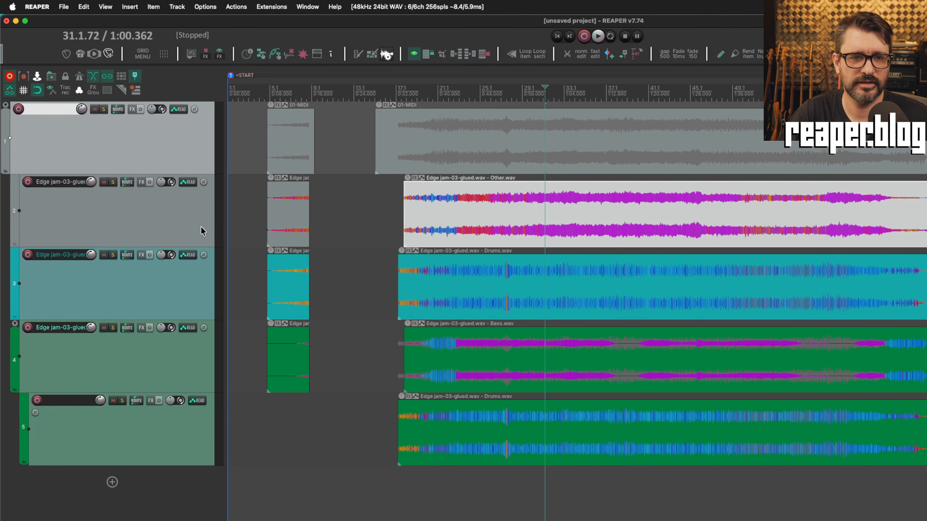
Assign the Other, Drums and Bass tracks to Group 1 as Media/Razor Edit Lead and Follow.
left_click(156, 217)
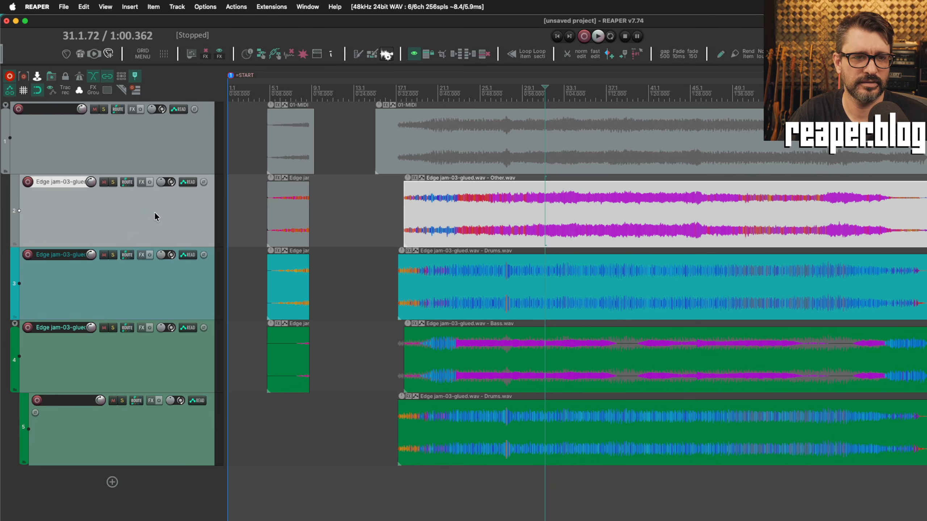
left_click(152, 364, "shift")
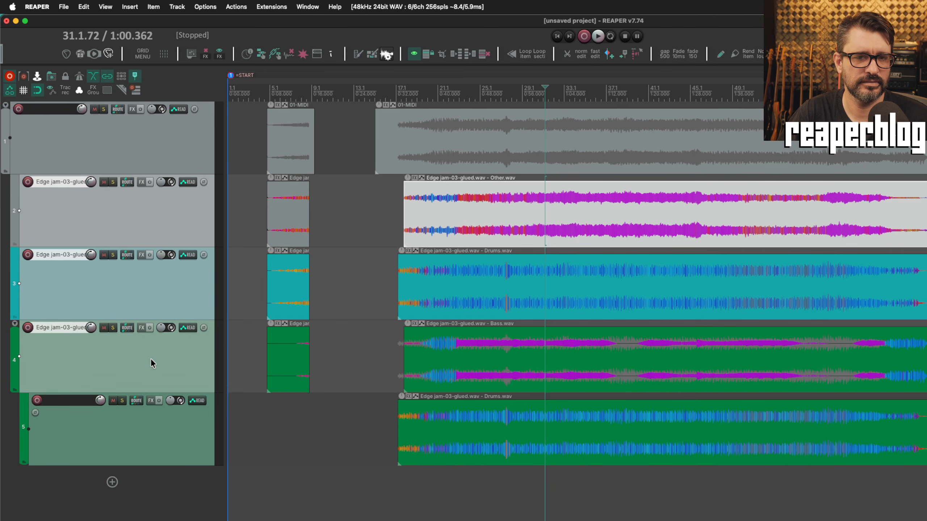
left_click(80, 91)
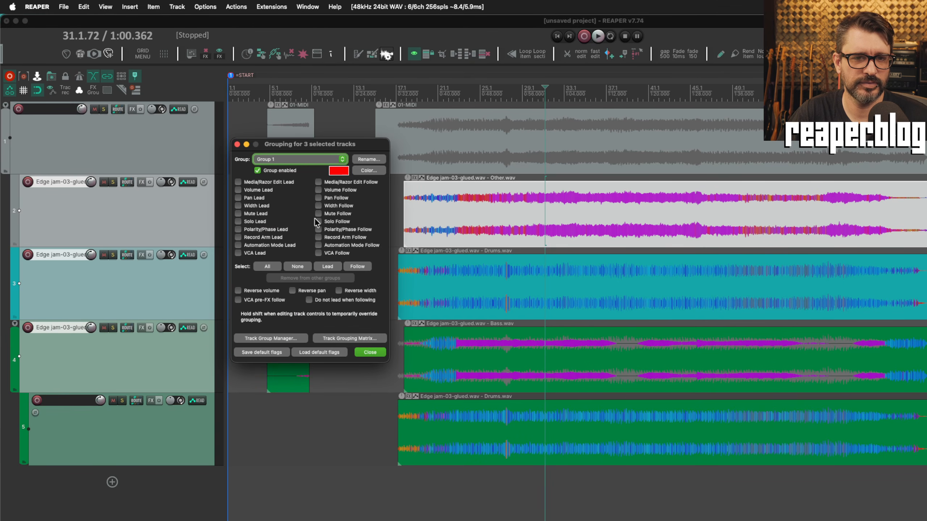
left_click(280, 183)
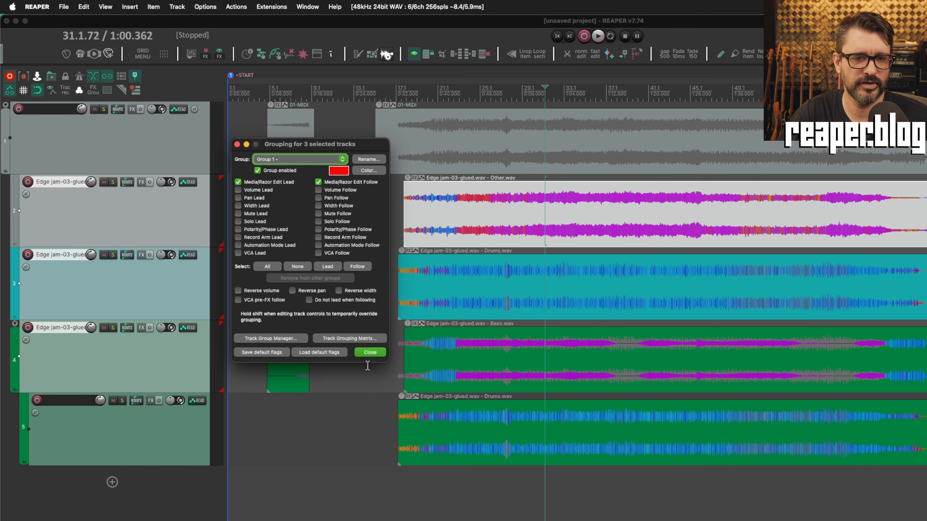
left_click(370, 353)
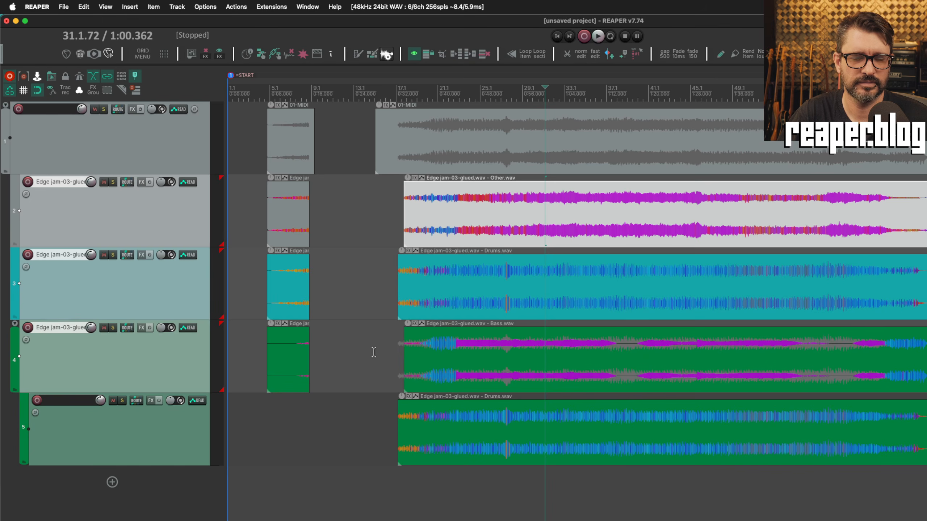
Create a razor edit area about 13 seconds long from about 1:09 across the grouped tracks, starting on the Other track.
left_click(453, 232)
left_click_drag(489, 228, 740, 230)
left_click_drag(592, 223, 658, 224)
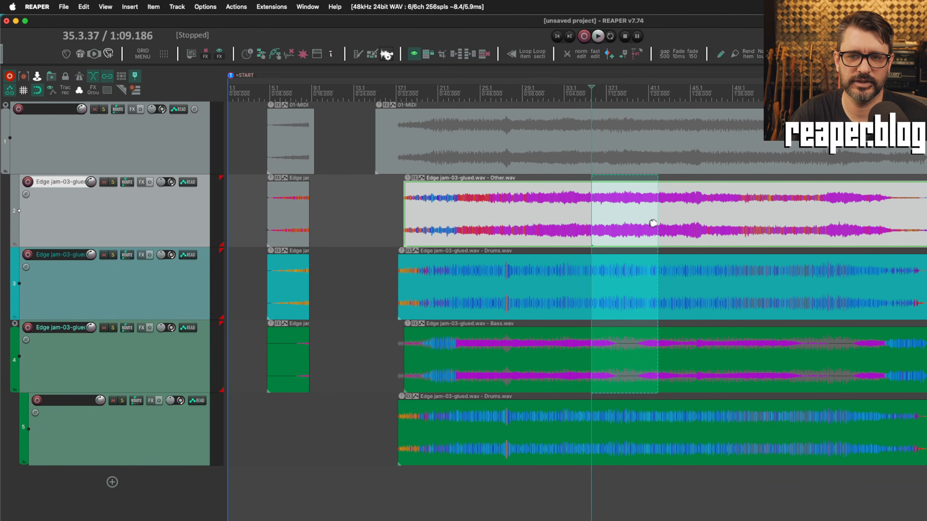
Hide the Drums and Bass tracks from the track list.
left_click(153, 288)
left_click(175, 356, "shift")
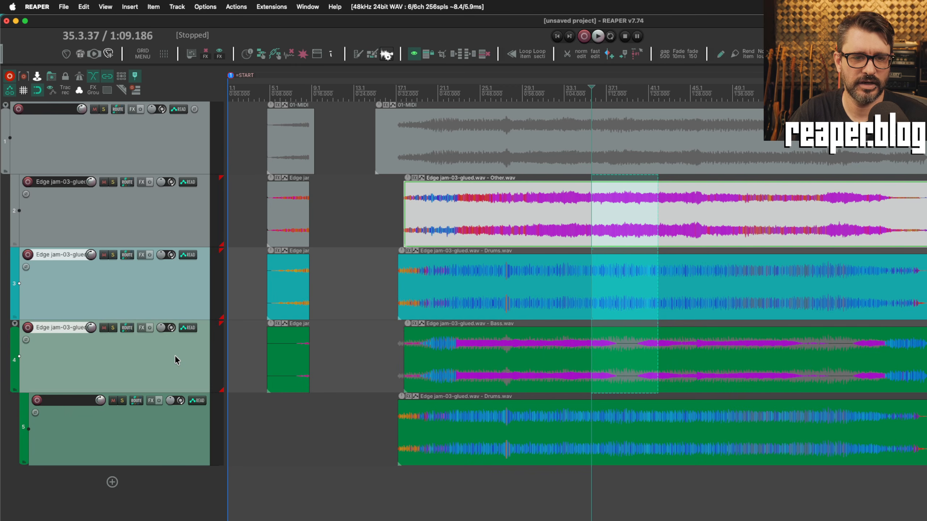
key("Delete")
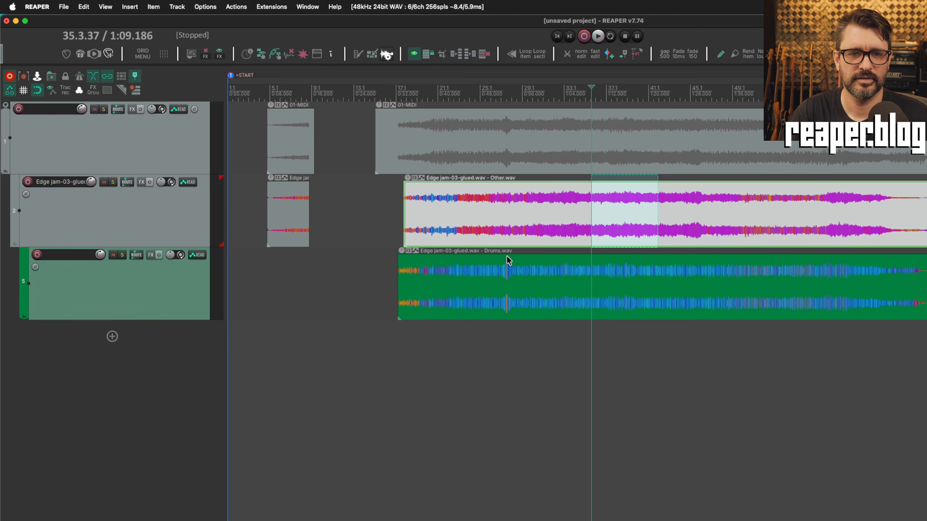
Create a razor edit area about 26 seconds long from about 0:51 on the Other track, and delete its contents.
left_click_drag(500, 216, 625, 229)
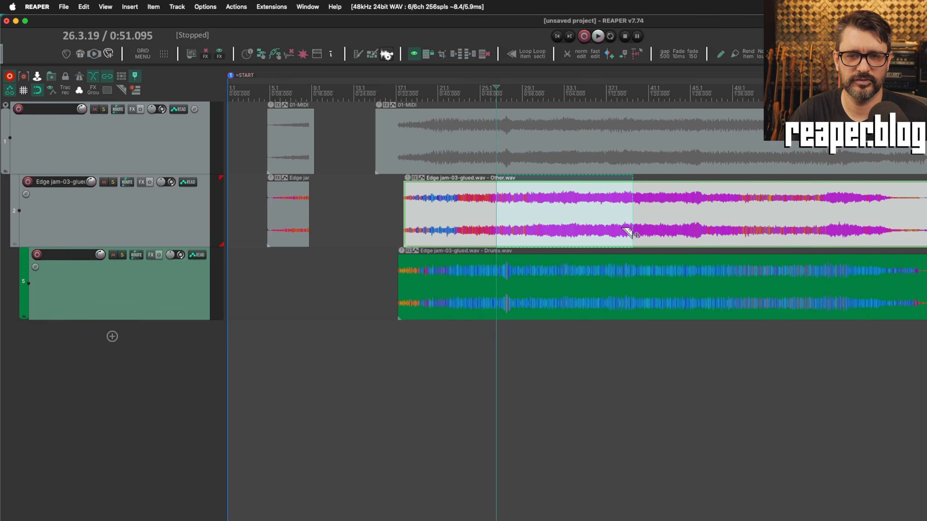
key("Delete")
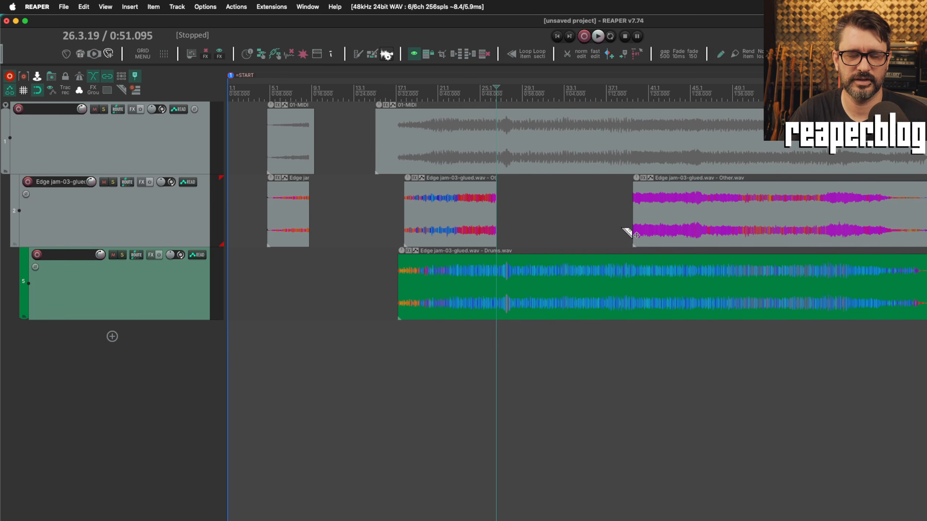
key("shift+h")
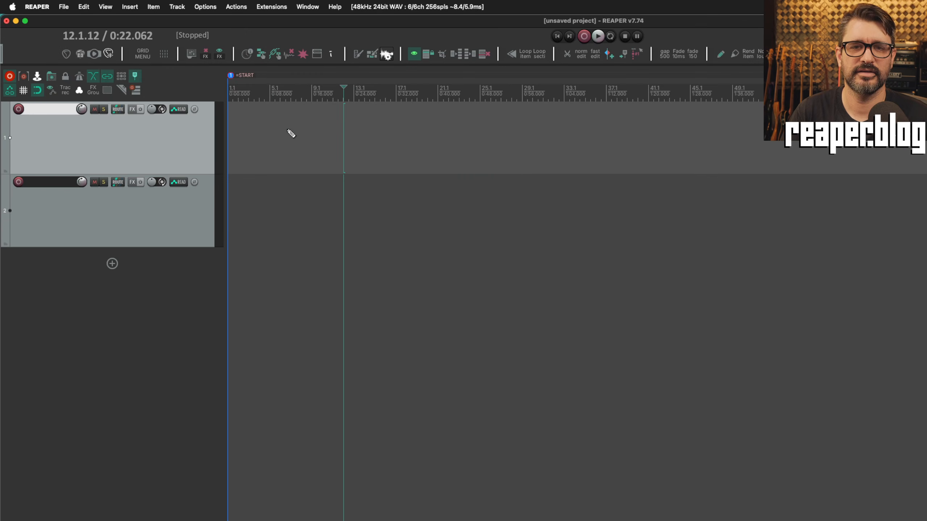
Draw a MIDI item about 40 seconds long from about 0:11 on the first track, and open it in an enlarged MIDI editor.
left_click_drag(287, 133, 349, 124)
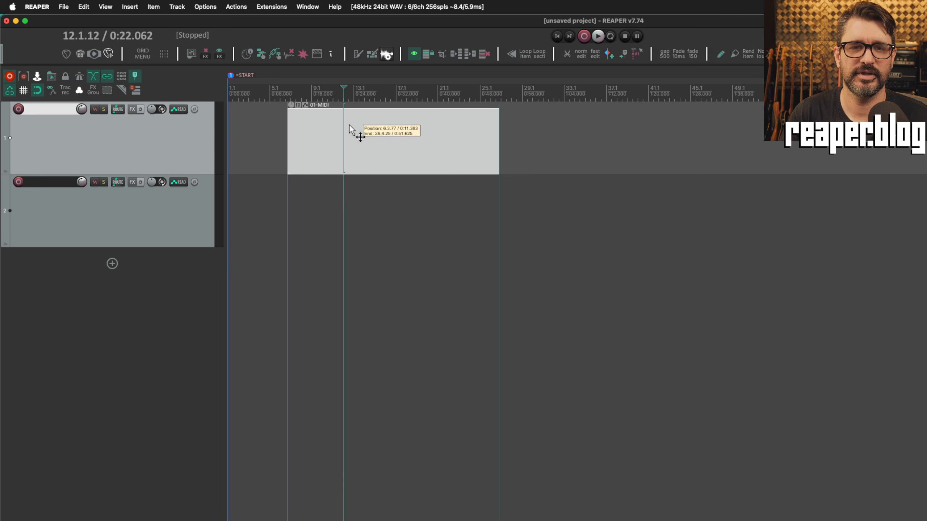
double_click(348, 139)
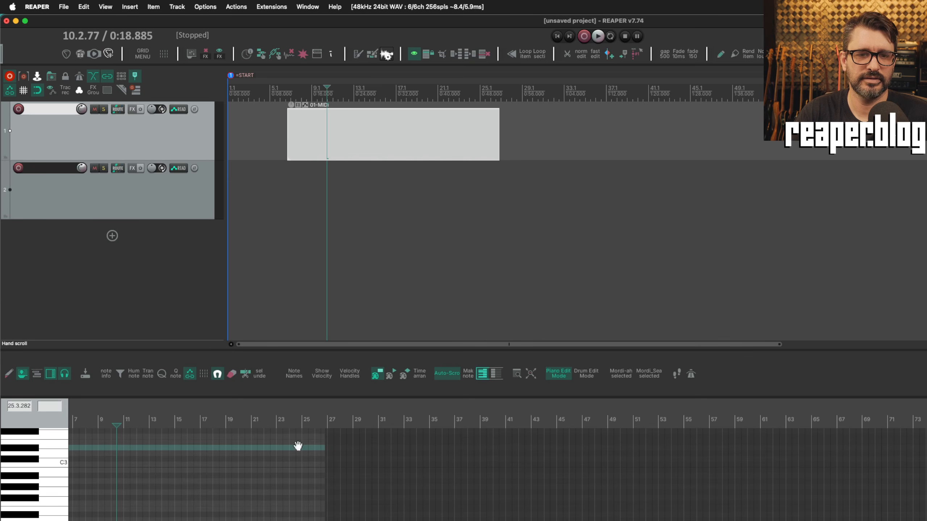
left_click_drag(230, 348, 235, 221)
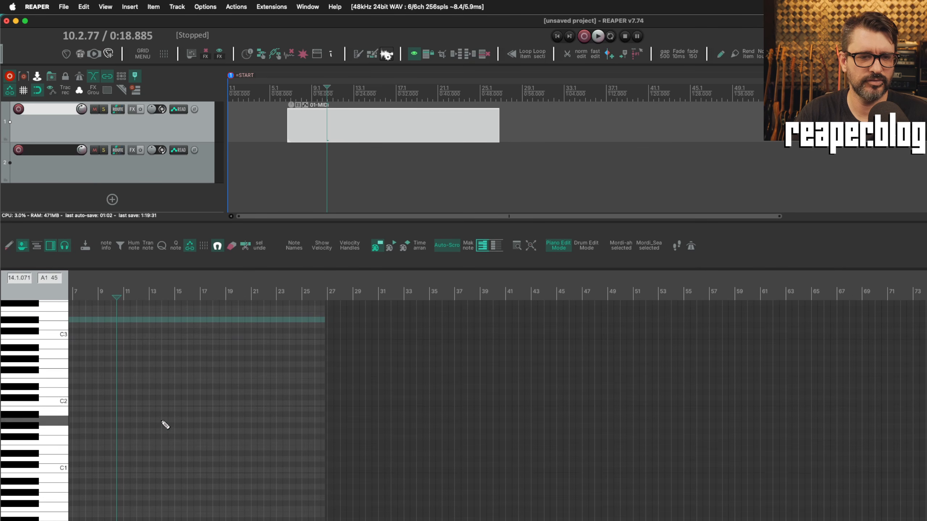
Insert two ascending notes near bar 8 and three consecutive higher notes of the same pitch around bar 12.
left_click(88, 398)
left_click(94, 392)
left_click(139, 364)
left_click(145, 364)
left_click(151, 364)
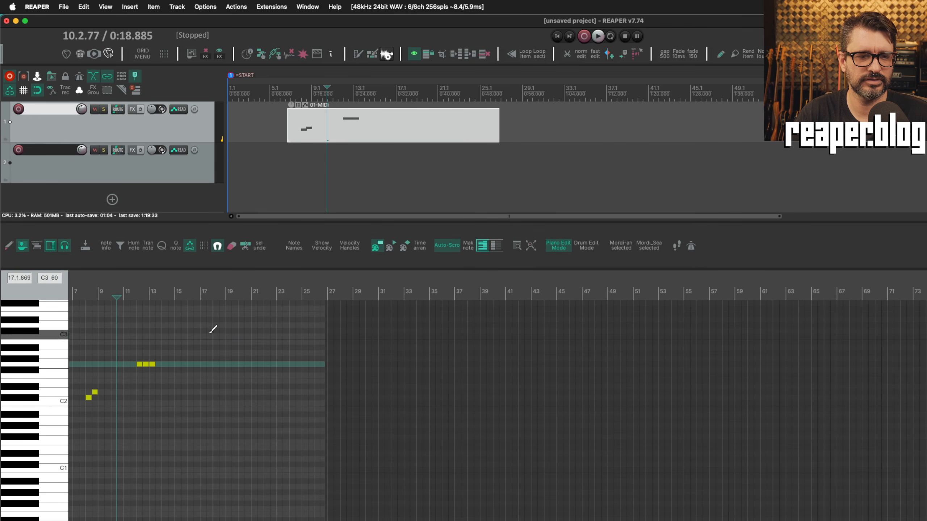
Insert three separate notes near bars 17, 20 and 23, plus two consecutive notes of the same pitch around bars 24 and 25.
left_click(210, 331)
left_click(247, 381)
left_click(286, 347)
left_click(298, 320)
left_click(305, 320)
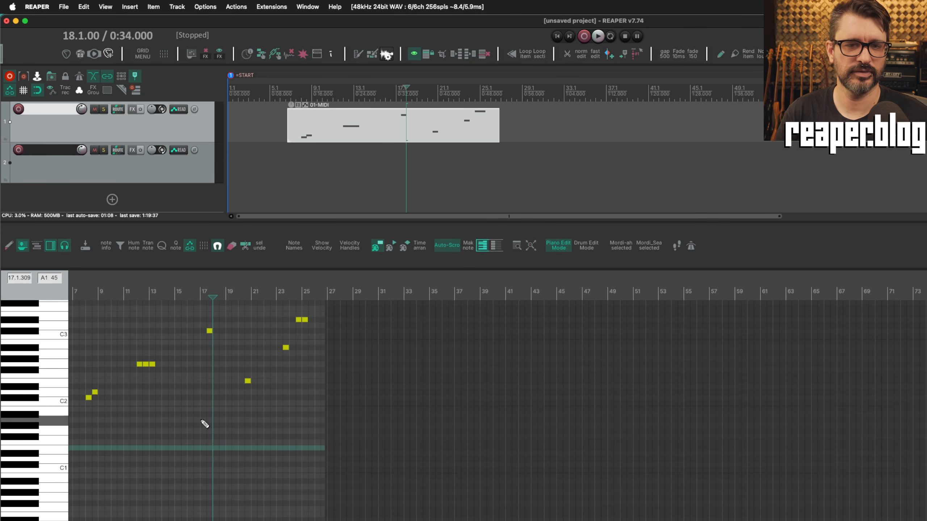
Trim the start of the note at bar 17 to an off-grid position slightly after the bar line.
scroll(205, 424, "up", 1)
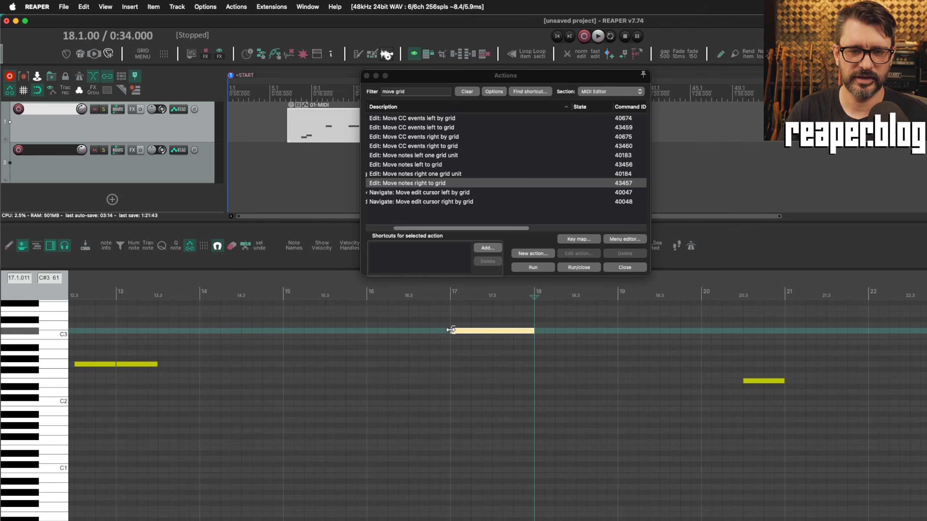
left_click_drag(451, 329, 466, 347)
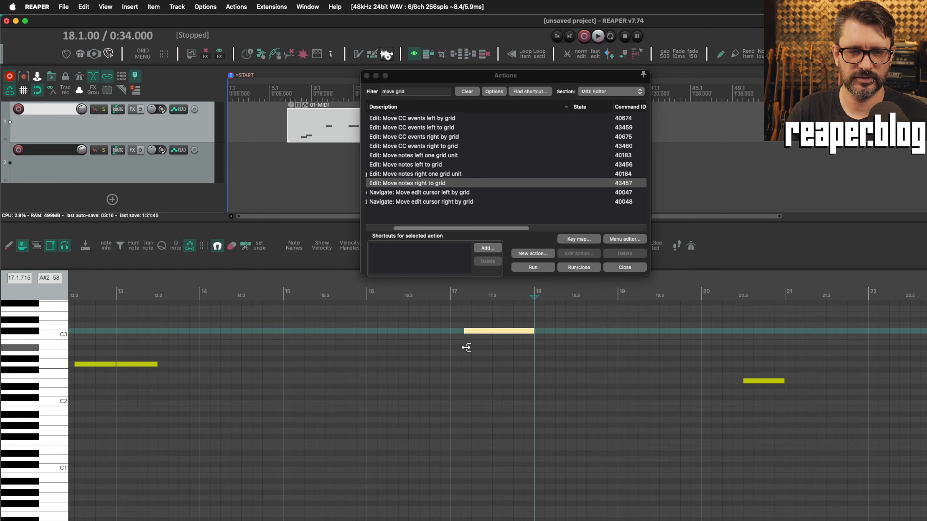
left_click(480, 331)
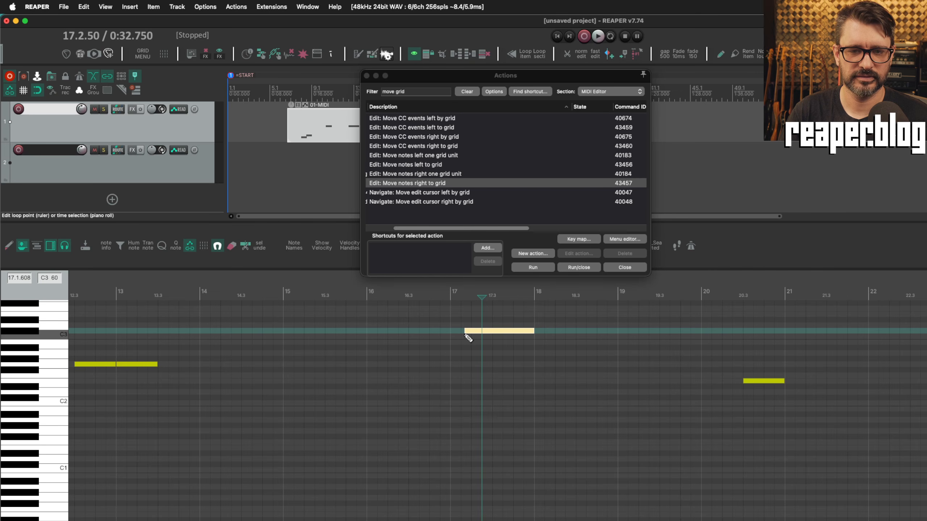
Run Edit: Move notes left to grid repeatedly until the selected off-grid note starts at bar 17.
left_click(432, 165)
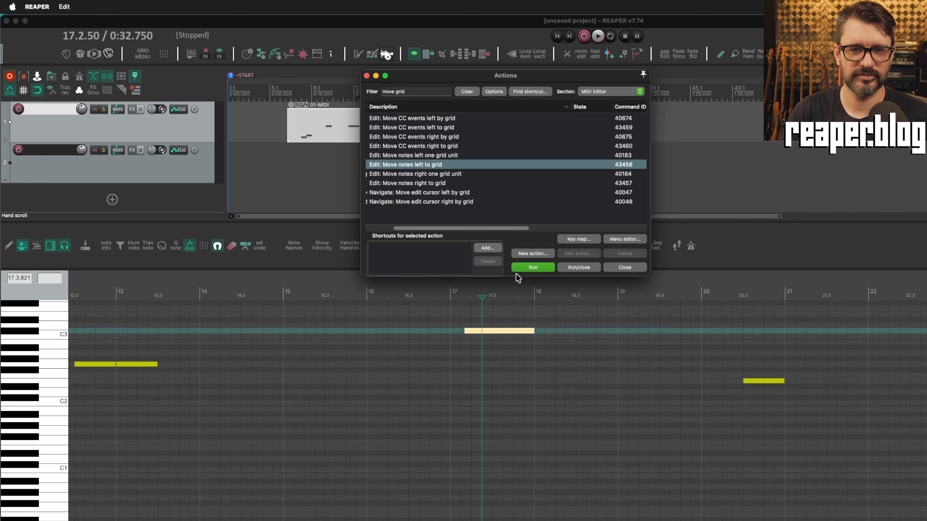
left_click(531, 267)
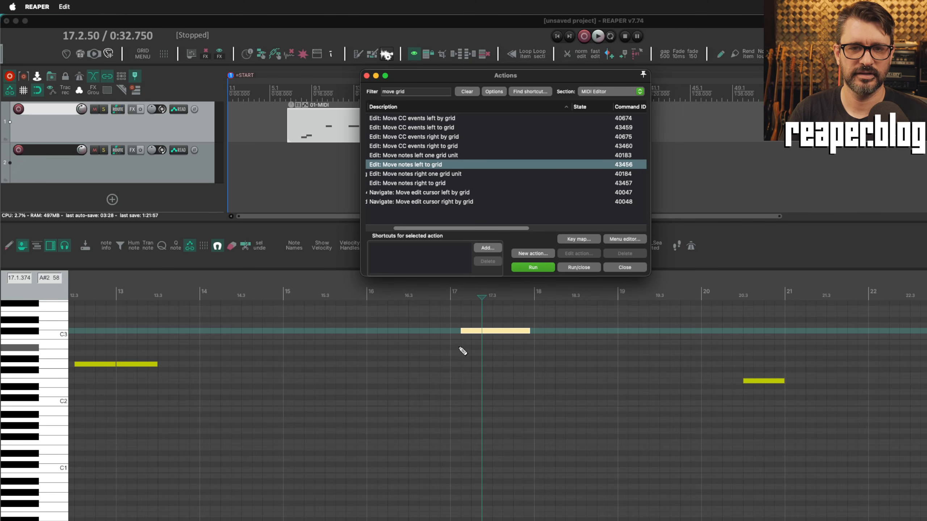
left_click(544, 268)
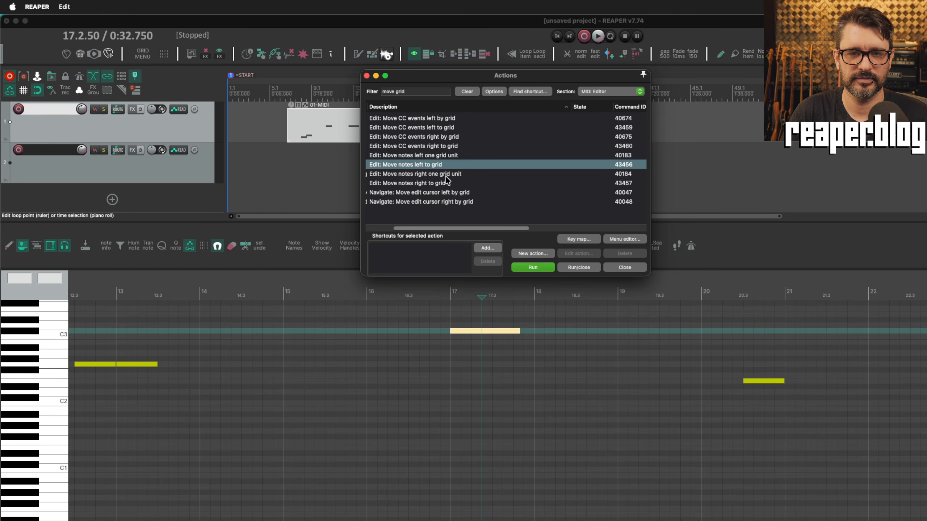
Run Edit: Move notes right to grid repeatedly to push the selected note past the middle of bar 17.
left_click(430, 185)
left_click(540, 270)
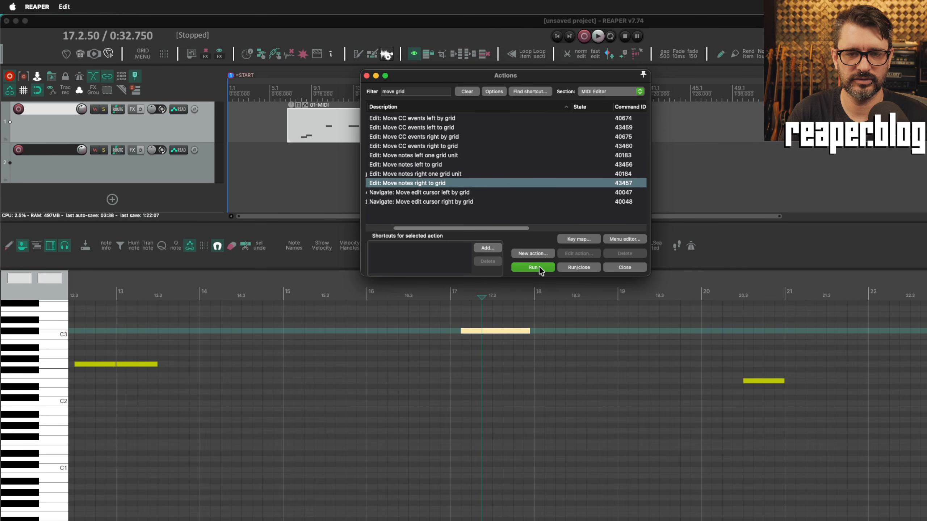
left_click(534, 267)
left_click(534, 267)
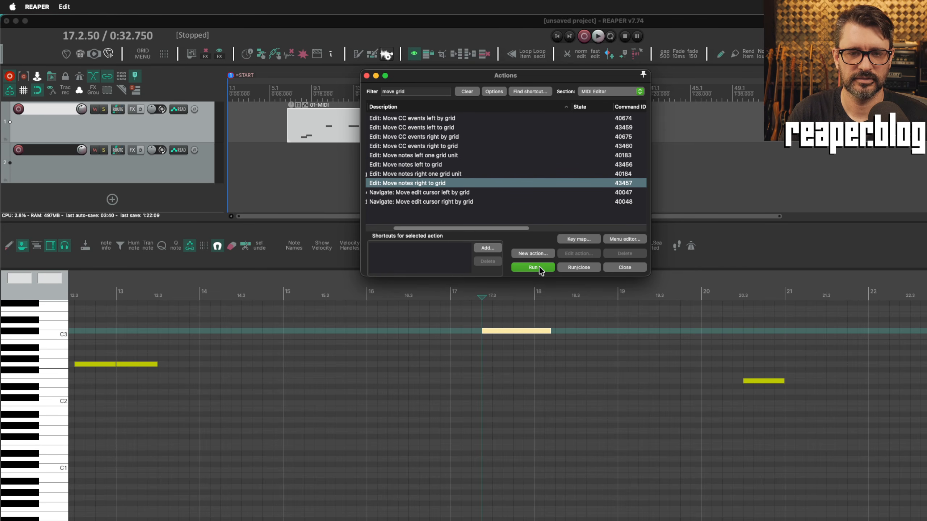
left_click(534, 268)
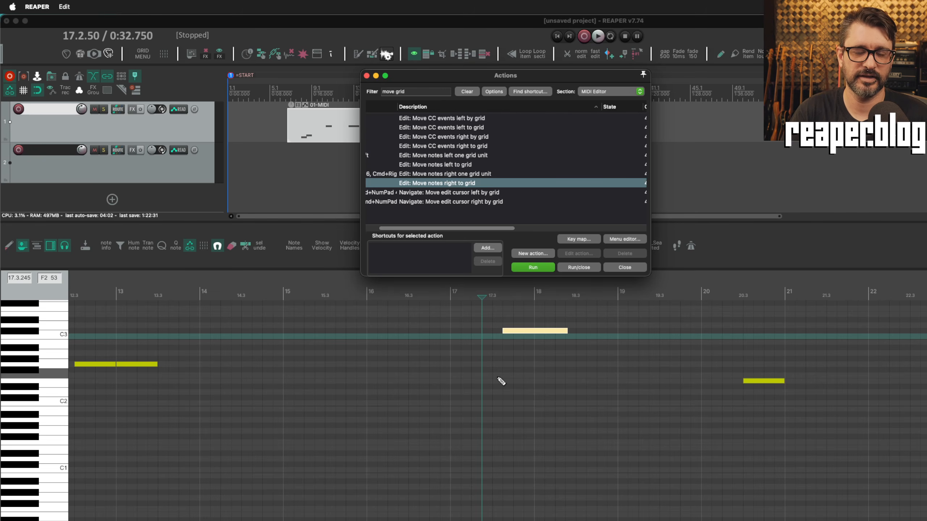
Examine the to-grid and by-grid move actions for notes and CC events, including their command IDs, in the action list.
left_click(474, 164, "super")
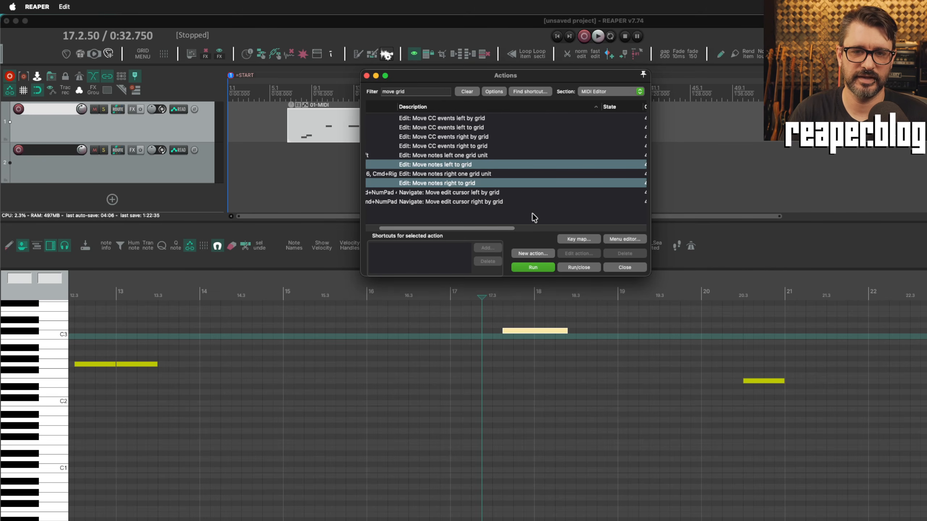
left_click(450, 118)
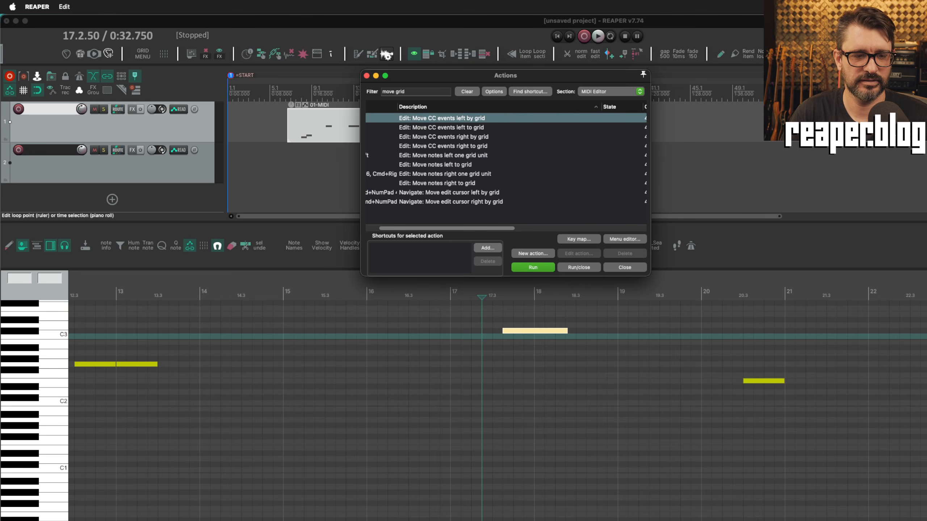
left_click(487, 129)
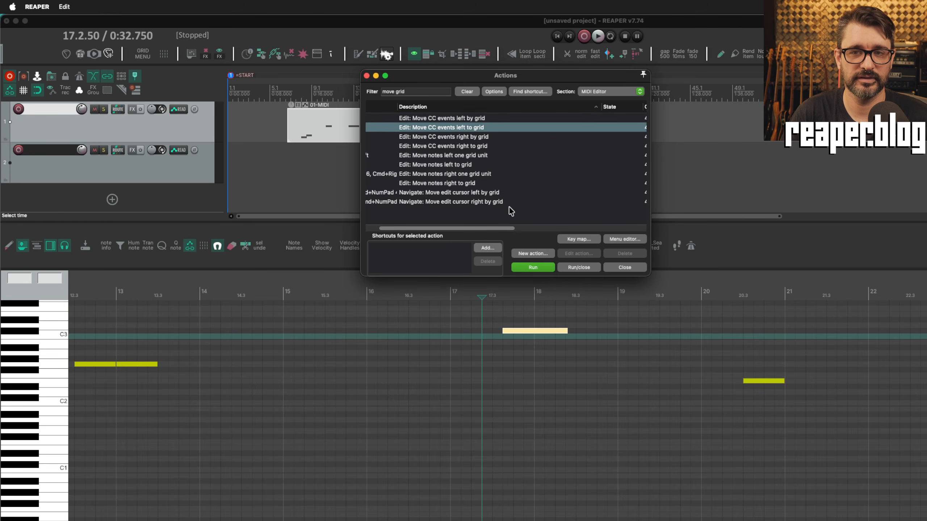
scroll(476, 149, "right", 5)
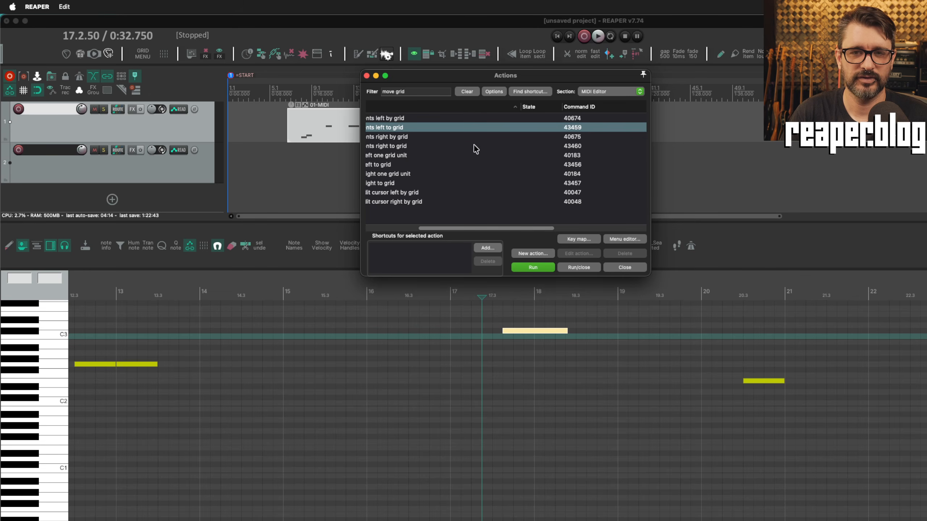
left_click(572, 147, "super")
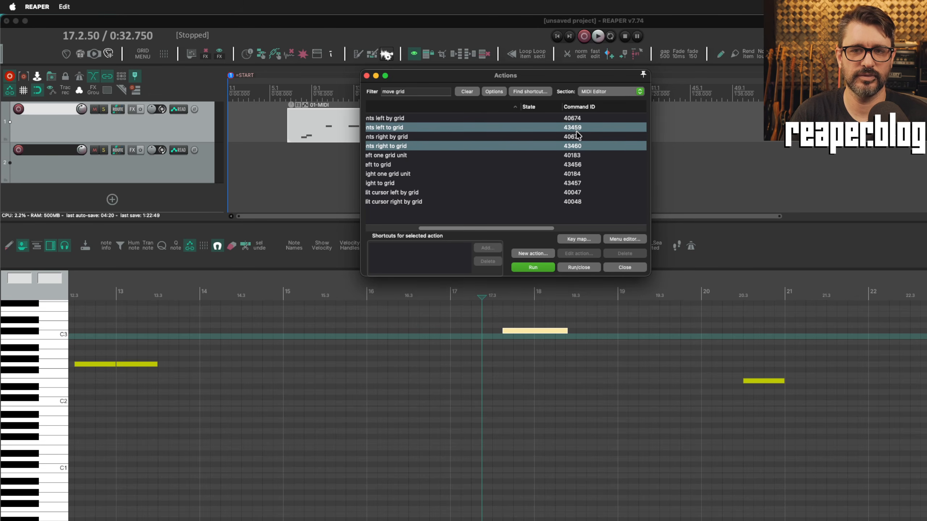
left_click(575, 147, "super")
left_click(571, 120)
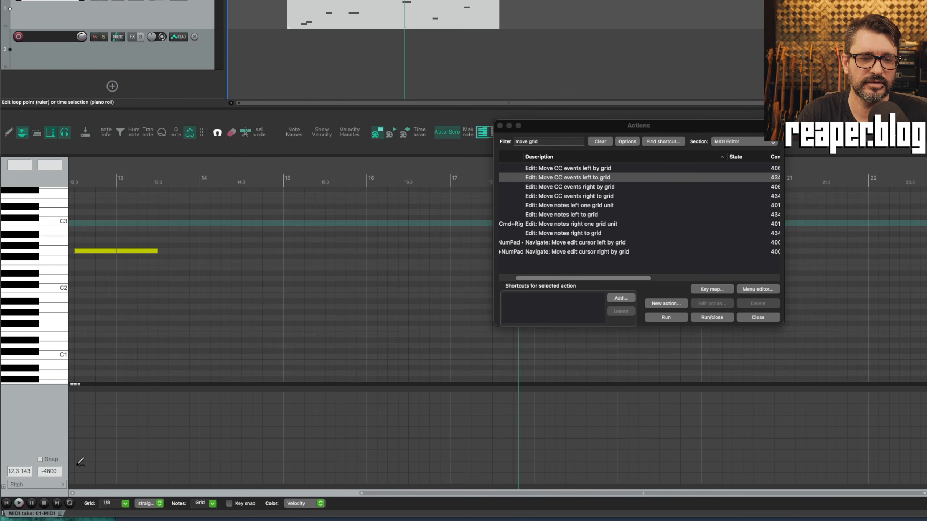
Add two rising pitch events just after bar 16, and bring the second to bar 16 by repeatedly running Move CC events left to grid.
left_click(370, 437)
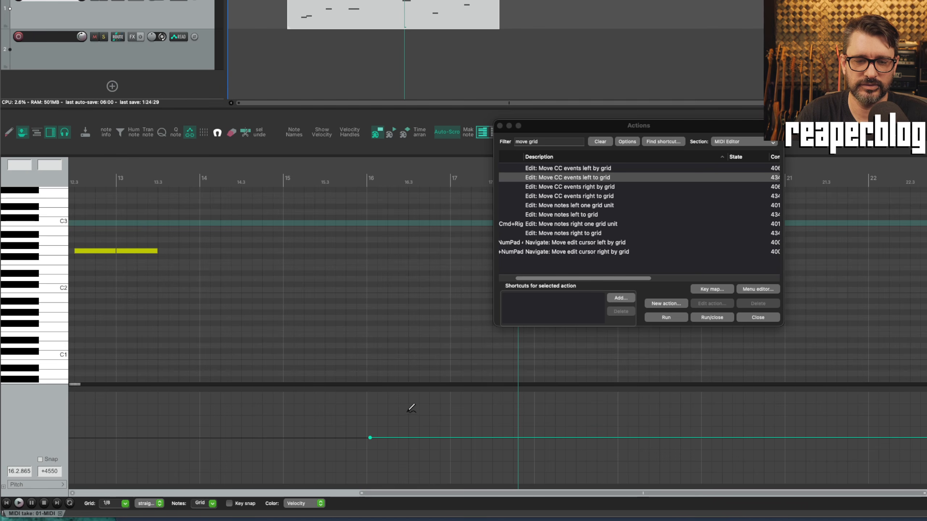
left_click(404, 410)
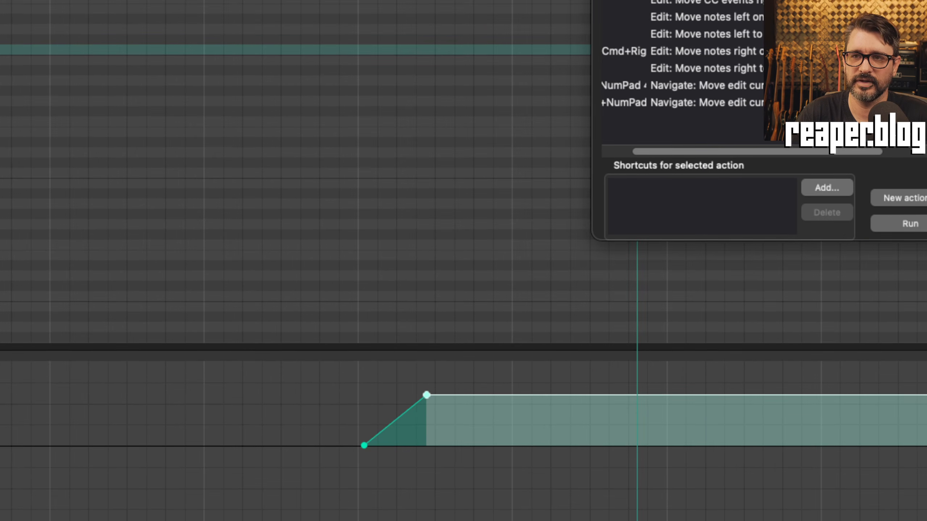
left_click(707, 2)
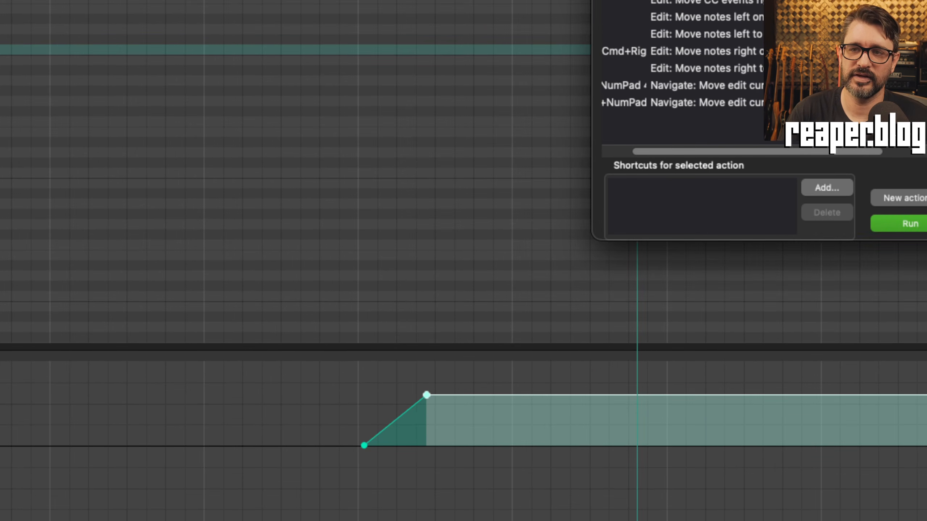
left_click(912, 224)
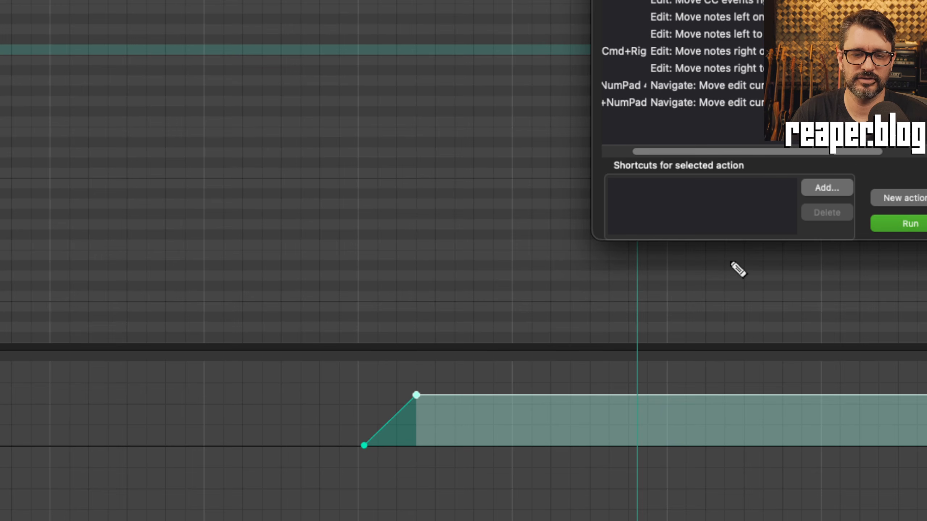
left_click(913, 224)
left_click(919, 224)
left_click(919, 224)
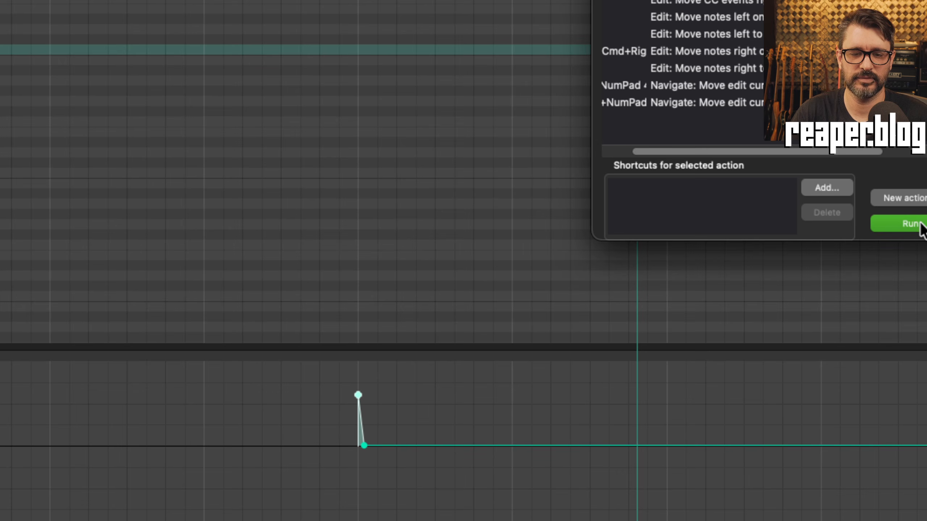
Run Move CC events left to grid repeatedly on both pitch events until the lower one sits between bars 14 and 15.
left_click(911, 224)
left_click(911, 224)
left_click(911, 224)
left_click(912, 224)
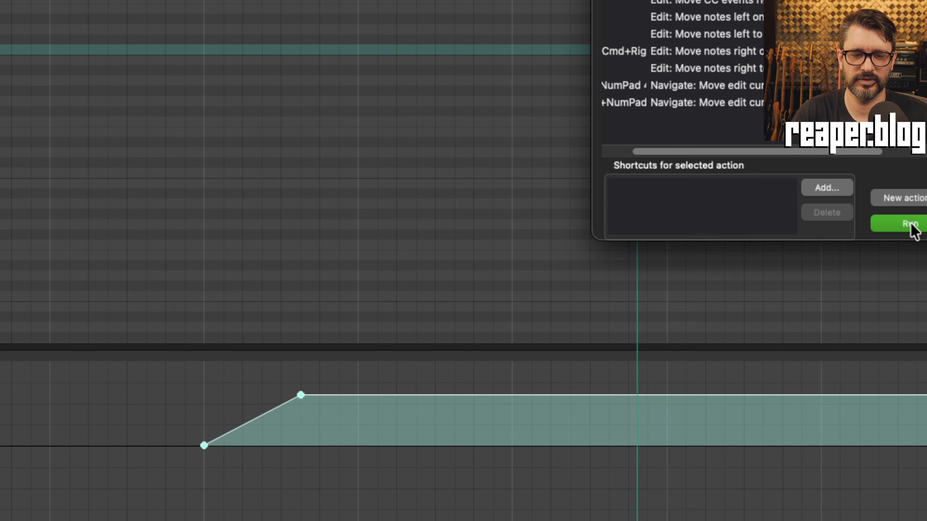
left_click(912, 224)
left_click(911, 225)
left_click(912, 224)
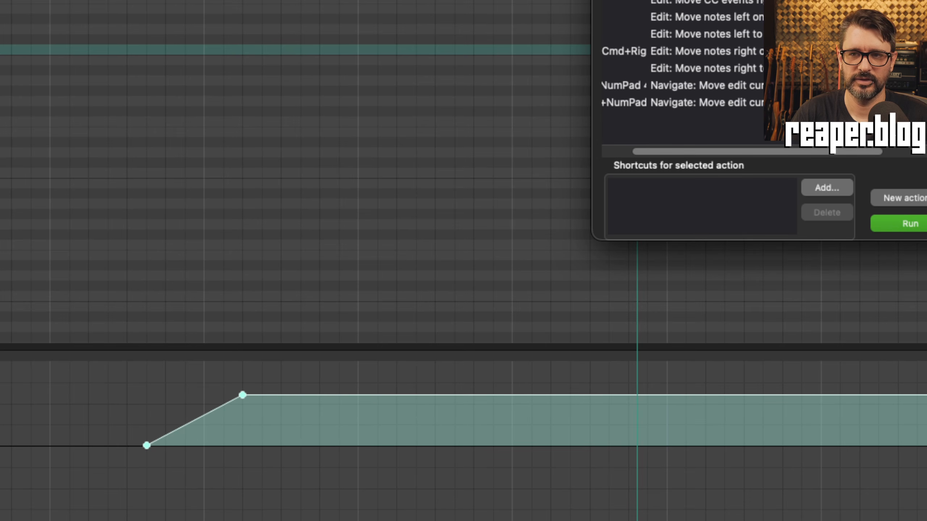
Extend the end of the MIDI item in the arrangement to about 1:26, leaving empty space after the last note.
scroll(239, 273, "down", 3)
scroll(367, 271, "down", 5)
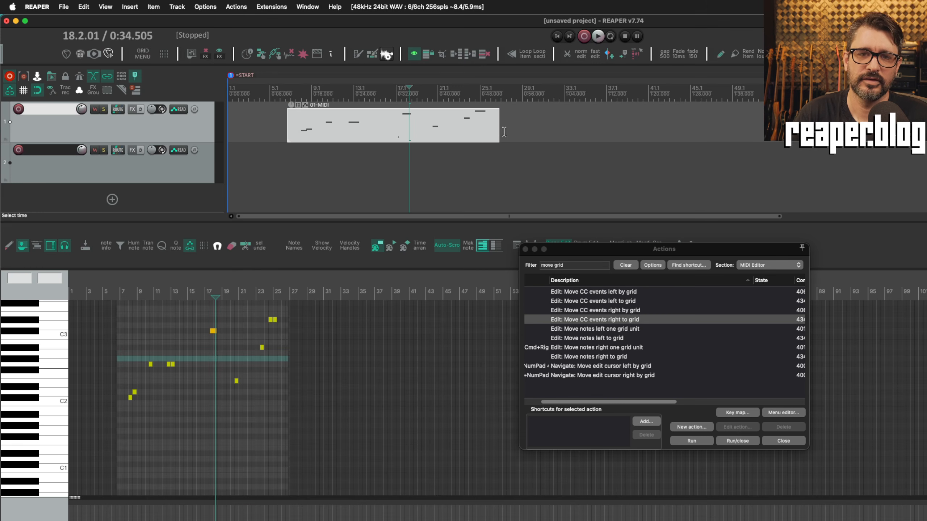
left_click_drag(504, 132, 680, 135)
left_click(438, 129)
scroll(331, 356, "up", 2)
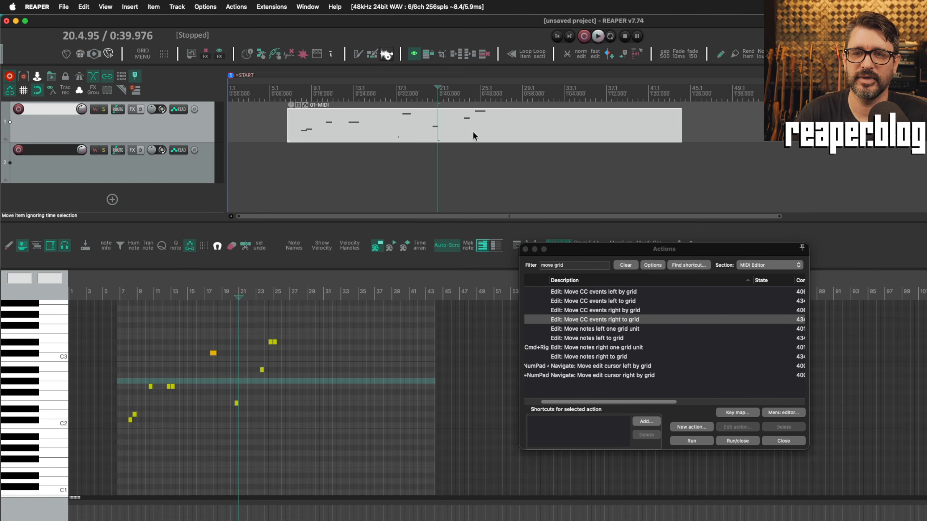
Filter the action list for "shrink" and run Shrink item to last event on the MIDI item.
left_click(564, 267)
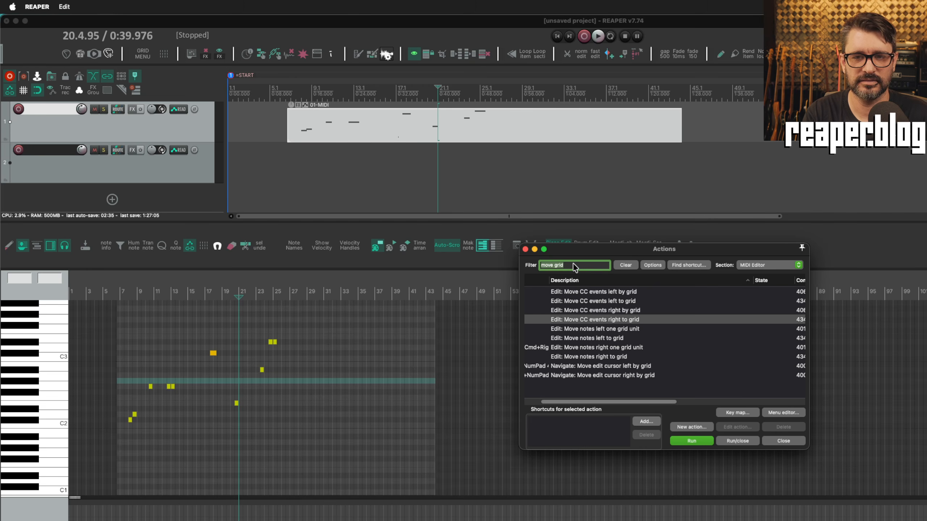
triple_click(572, 264)
key("BackSpace")
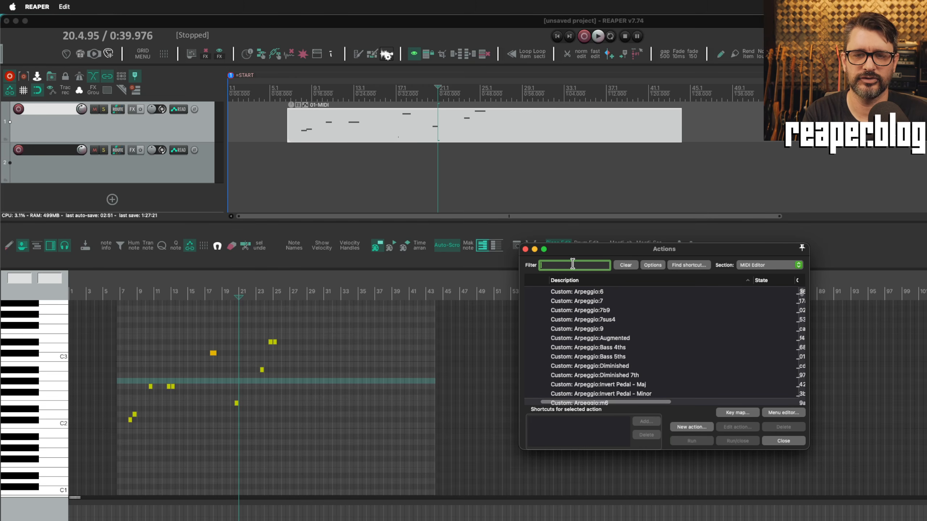
type("shrink")
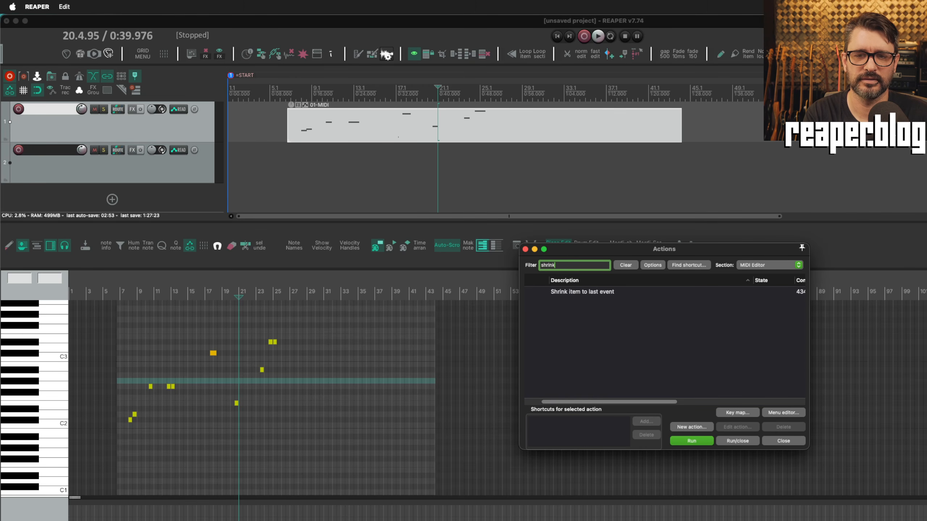
key("Down")
key("Down")
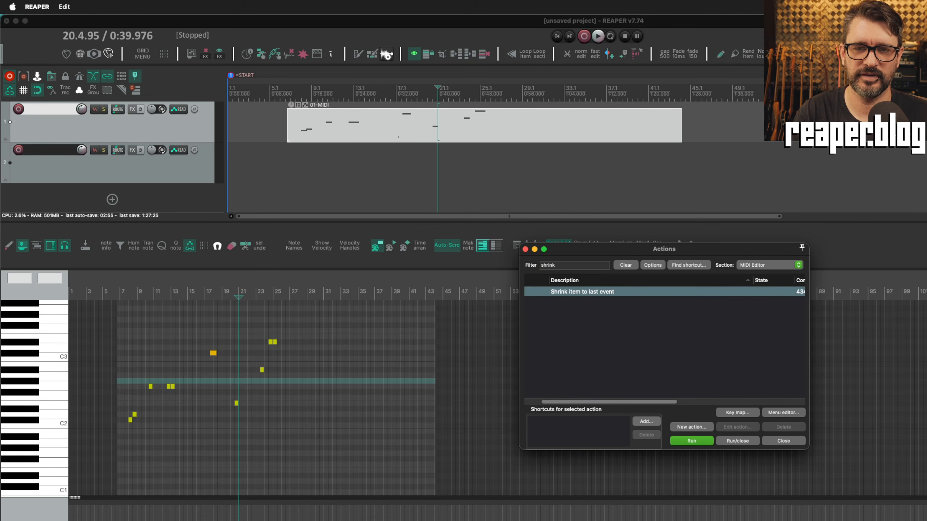
key("Return")
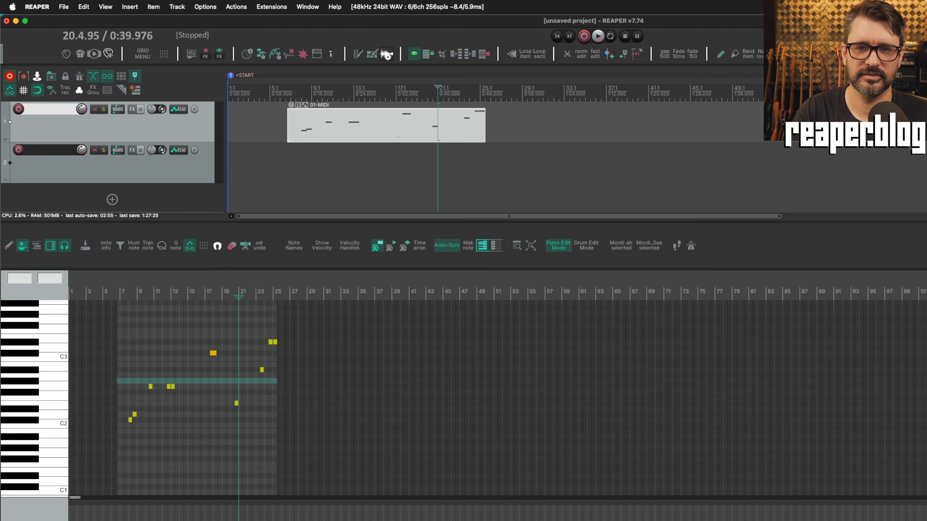
Extend the MIDI item's end to between bars 27 and 28, and add several CC events after the last note.
left_click(277, 296)
scroll(316, 388, "up", 8)
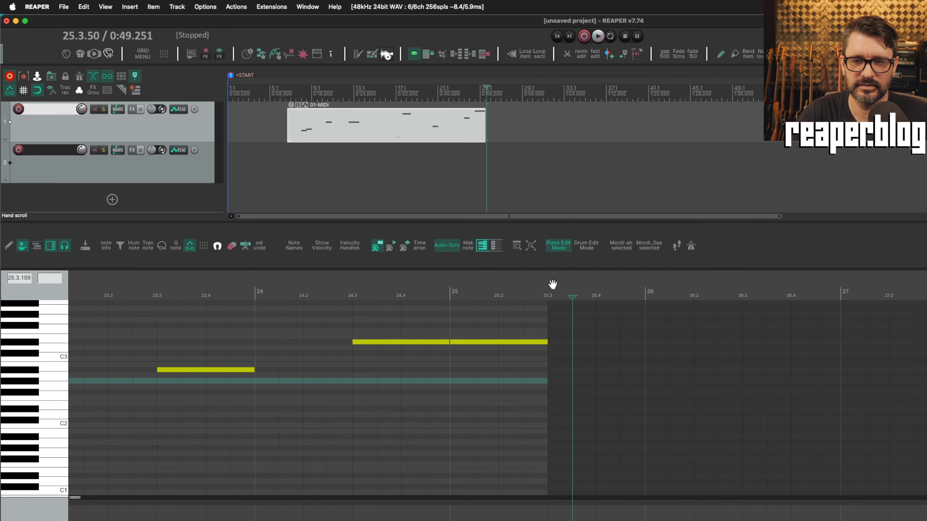
left_click_drag(549, 321, 925, 330)
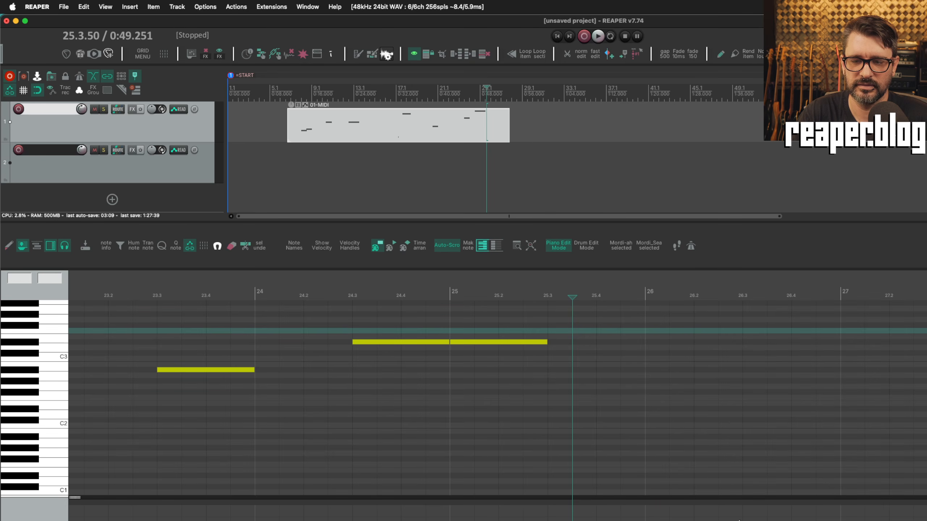
scroll(803, 480, "down", 5)
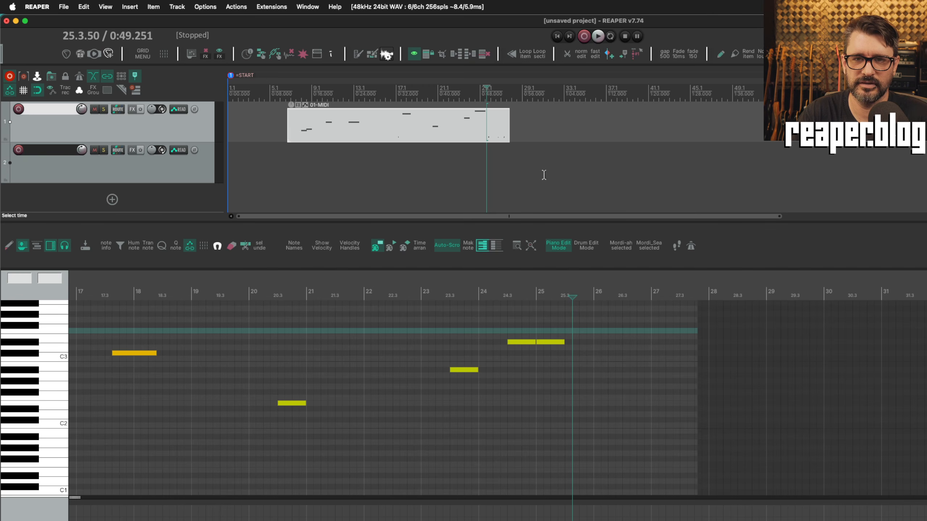
Run Shrink item to last event on the MIDI item from the MIDI editor's action list, closing the list.
key("shift+slash")
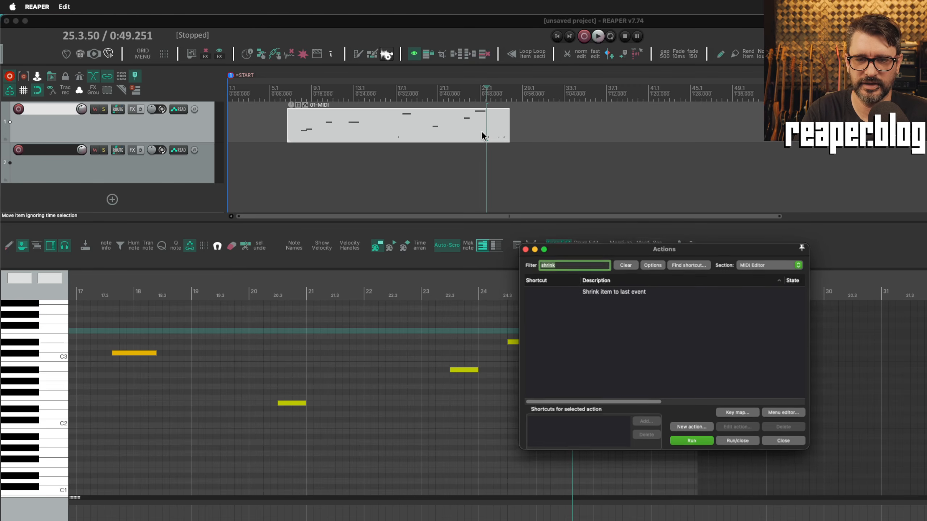
left_click(685, 293)
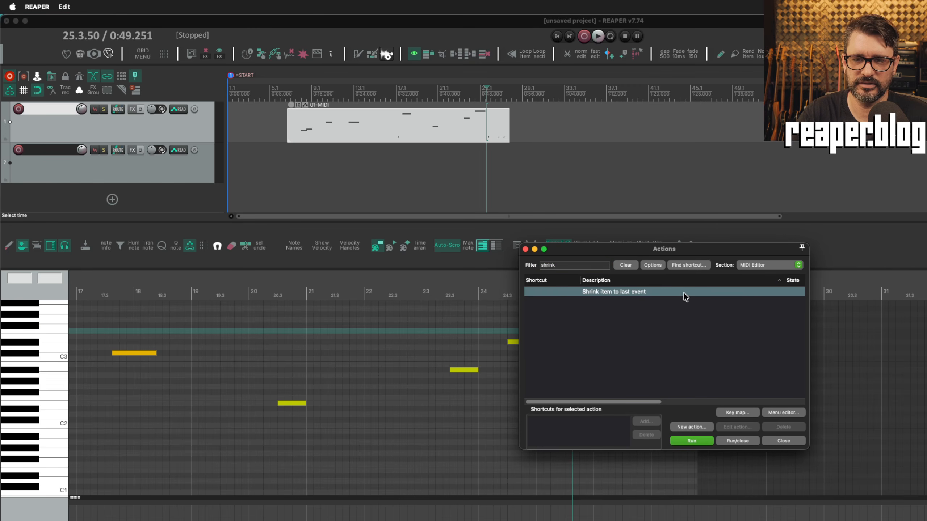
left_click(737, 441)
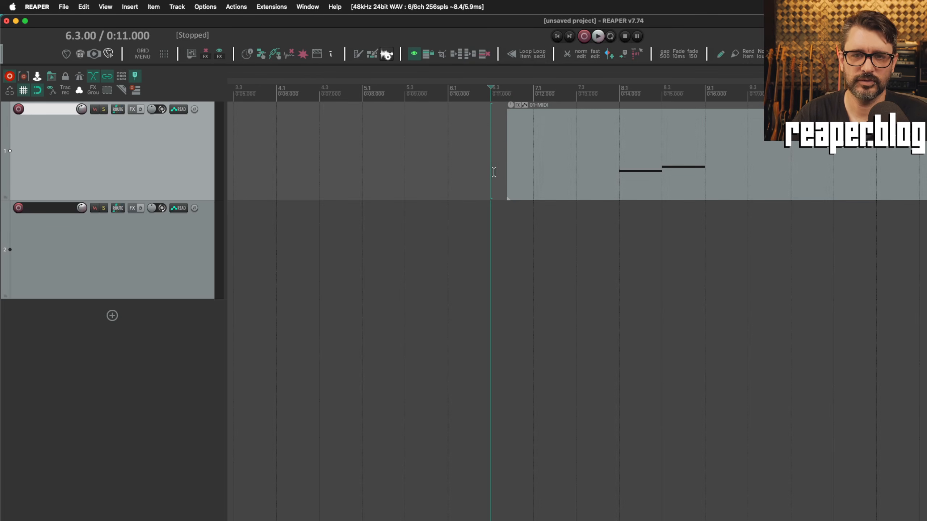
Place the edit cursor at 6.3, filter the main action list for "to grid move" and select Item edit: Move items/envelope points left to grid.
left_click(527, 167)
key("Right")
scroll(511, 186, "up", 3)
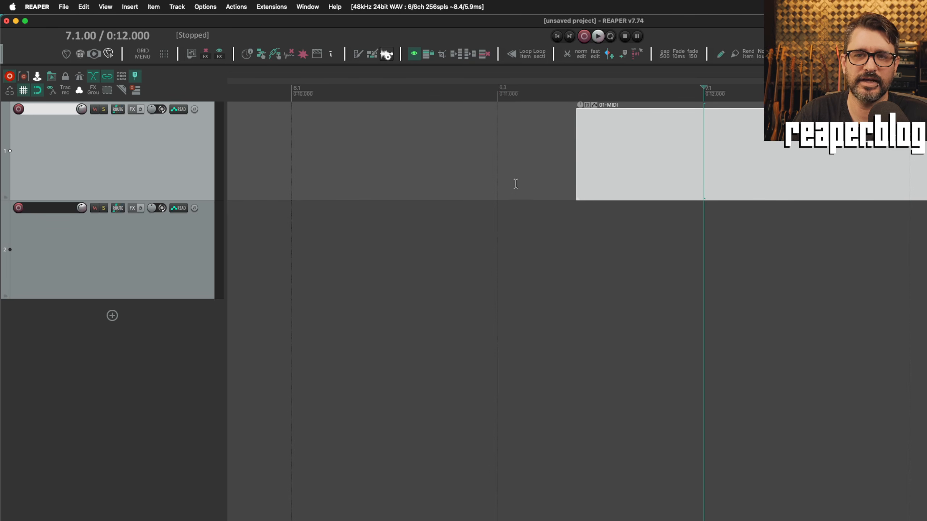
scroll(532, 182, "down", 2)
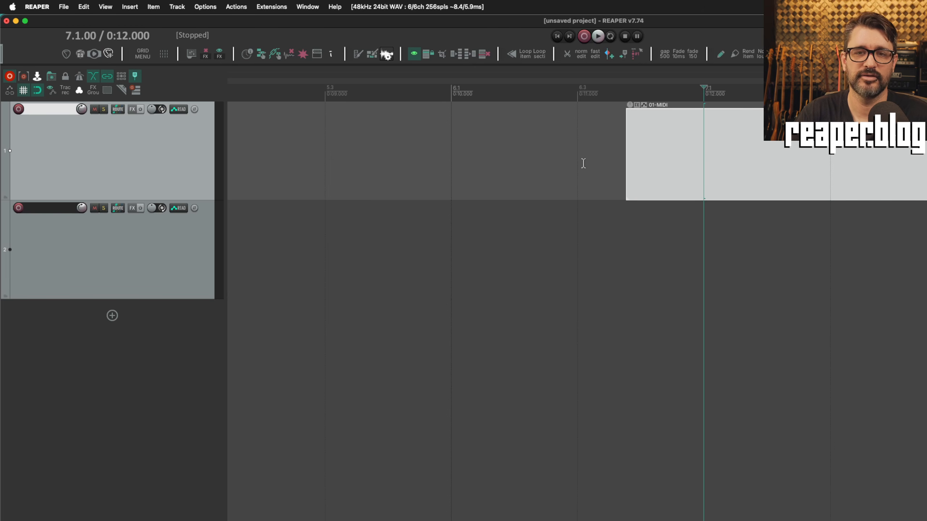
left_click(577, 91)
key("shift+slash")
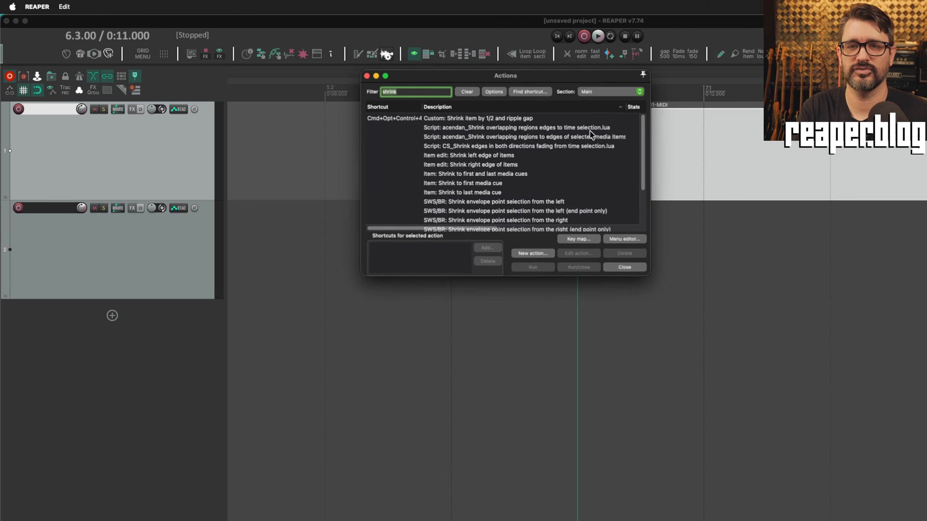
type("to grid")
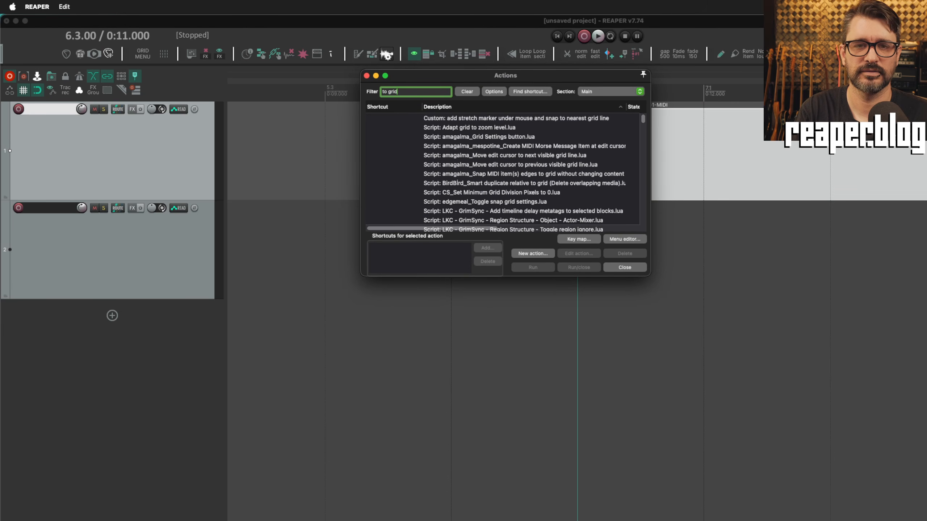
type(" move")
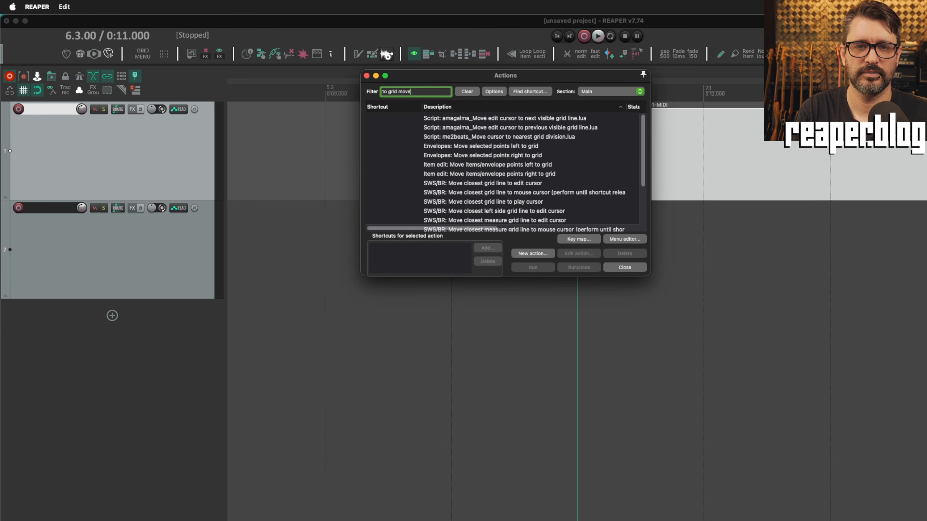
left_click(543, 165)
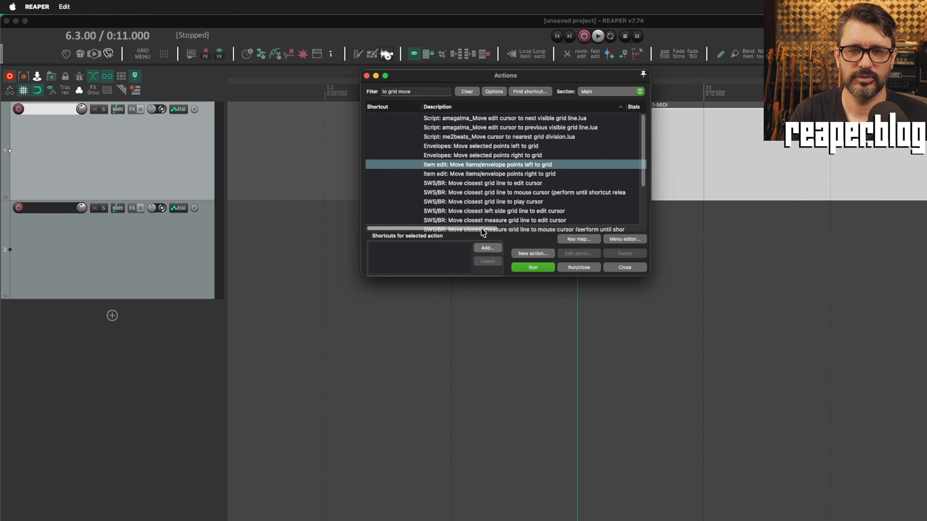
Move the action list below the tracks and run Move items/envelope points left to grid repeatedly until the MIDI item starts at 5.3.
left_click_drag(486, 233, 513, 233)
left_click_drag(556, 75, 562, 264)
left_click(638, 133)
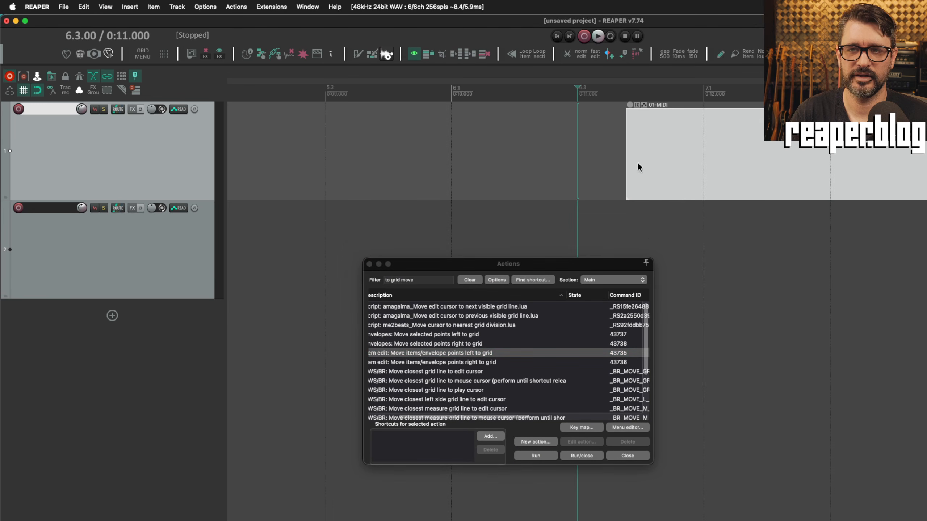
left_click(536, 456)
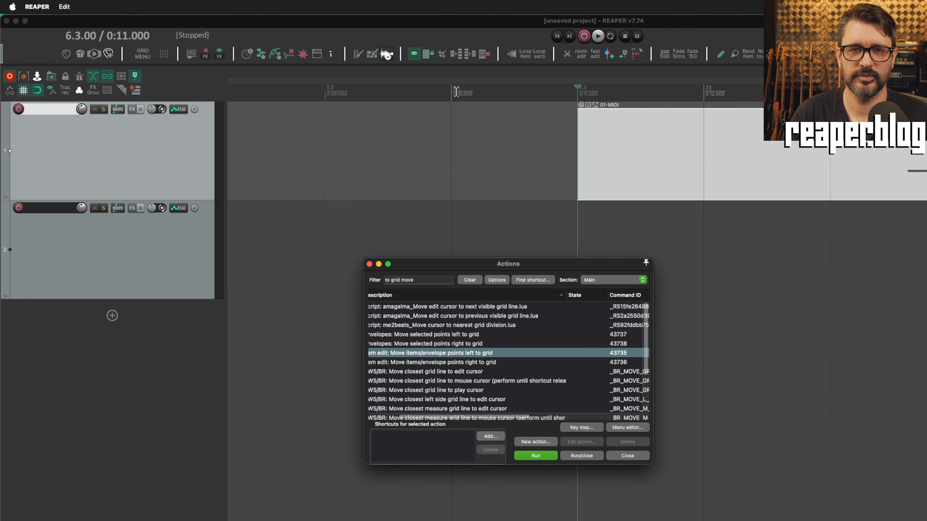
left_click(542, 456)
left_click(542, 456)
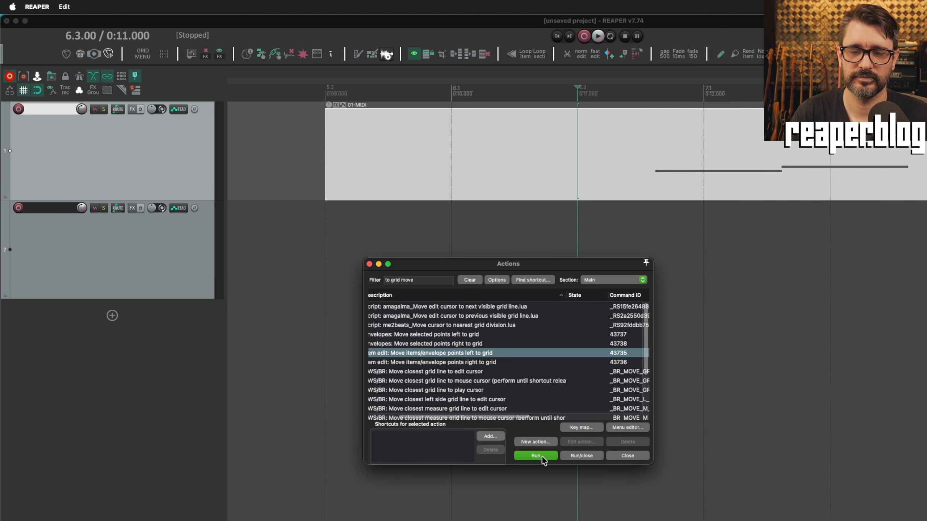
left_click(541, 456)
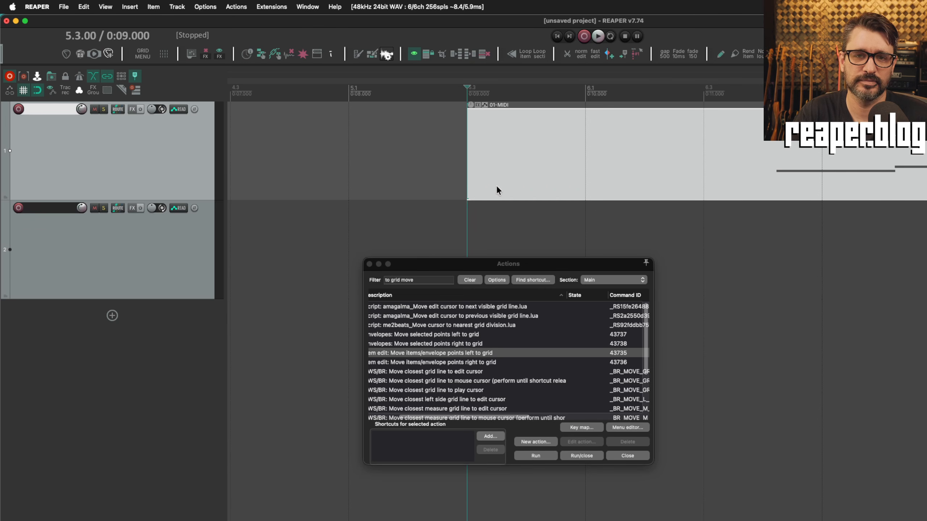
Move the MIDI item off the grid to just before 5.1, and bring it back to start at about 5.3.
left_click_drag(528, 182, 505, 186)
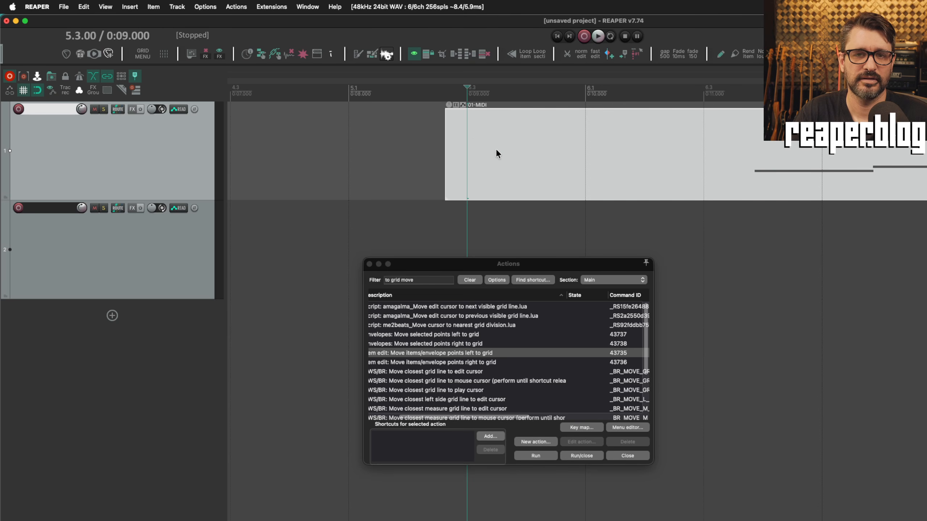
left_click_drag(495, 149, 330, 140)
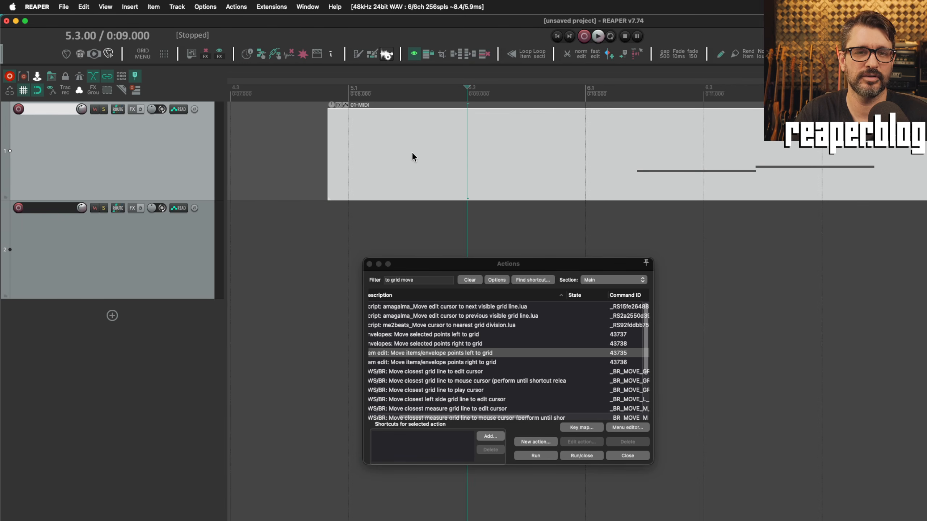
left_click_drag(413, 154, 519, 170)
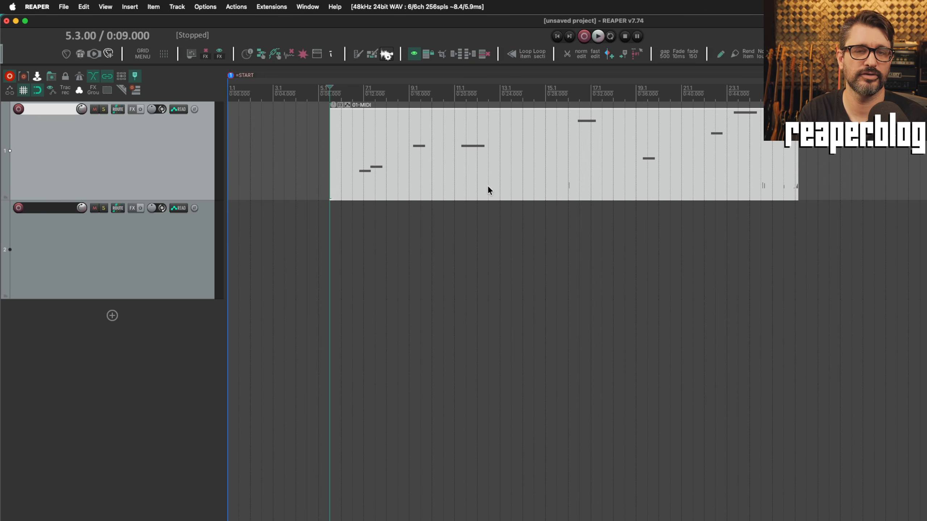
Filter the action list for "render find", run Show render path in finder, and close the REAPER Media folder window.
key("shift+slash")
type("render find")
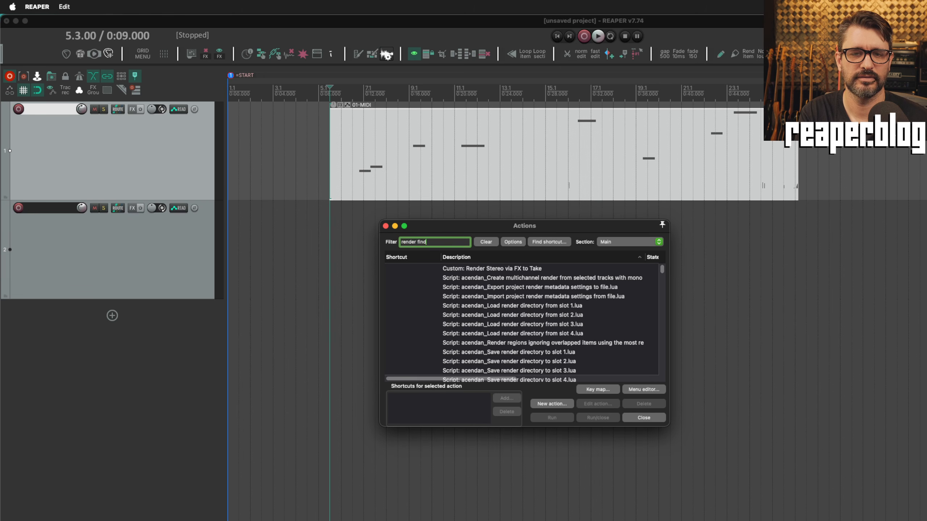
key("Down")
key("Down")
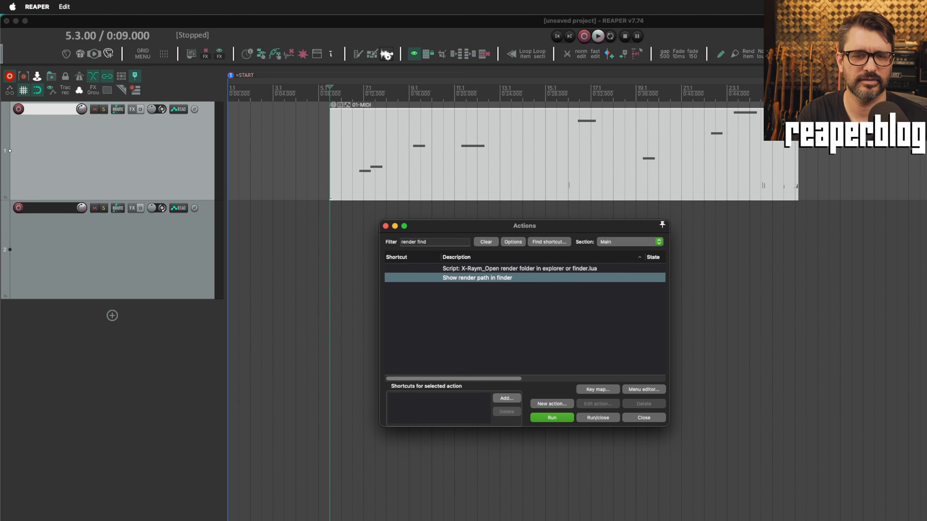
key("Return")
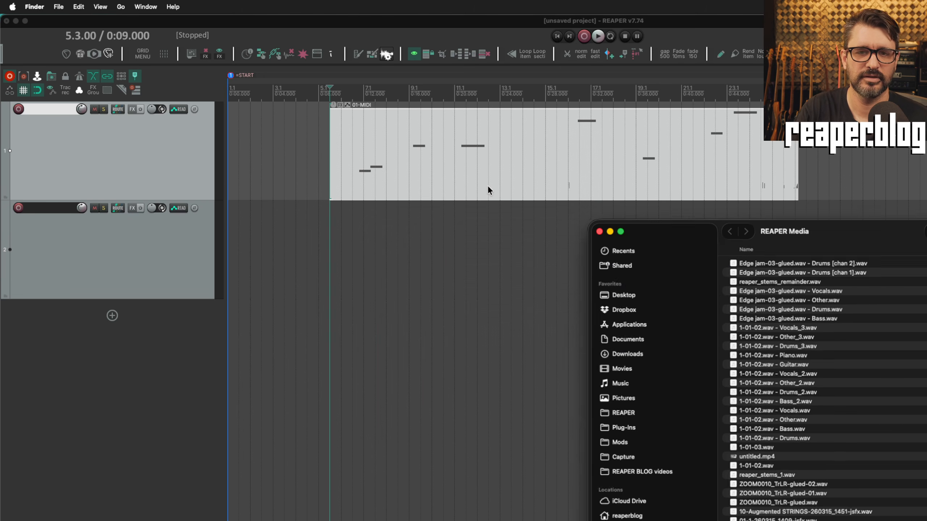
left_click_drag(885, 234, 600, 146)
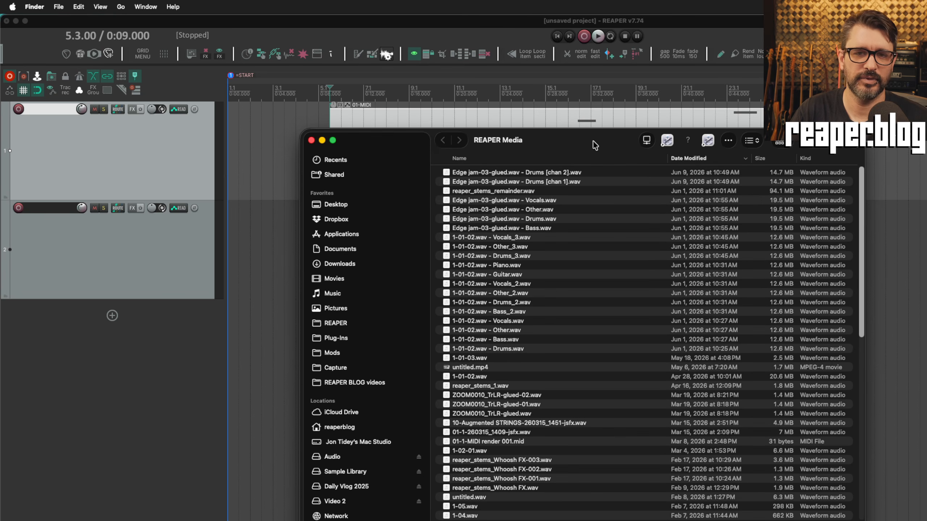
left_click(311, 140)
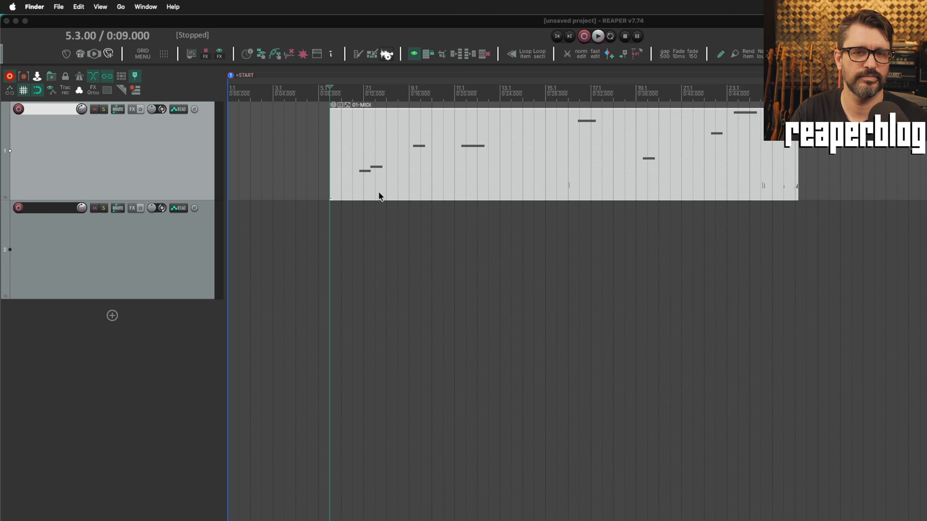
Set the render output directory to the Desktop folder, save the render settings and leave the render dialog without rendering.
left_click(455, 180)
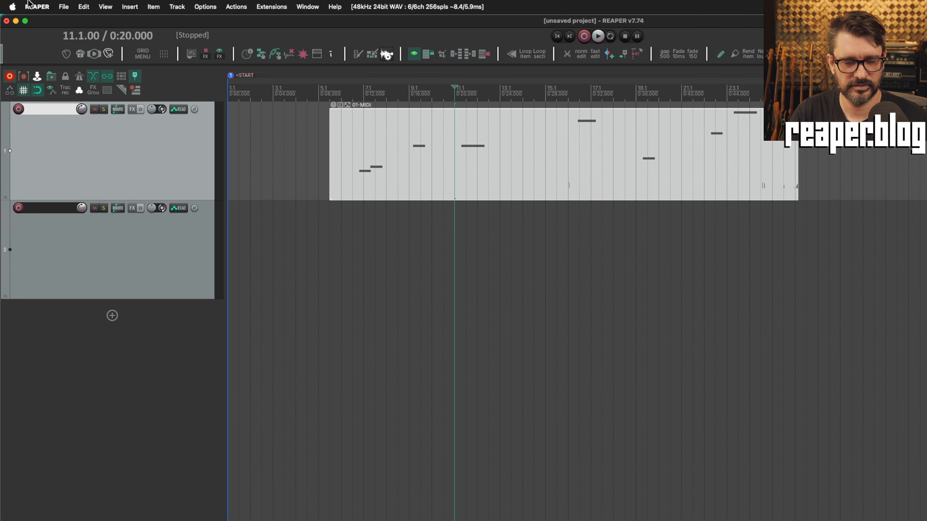
left_click(65, 6)
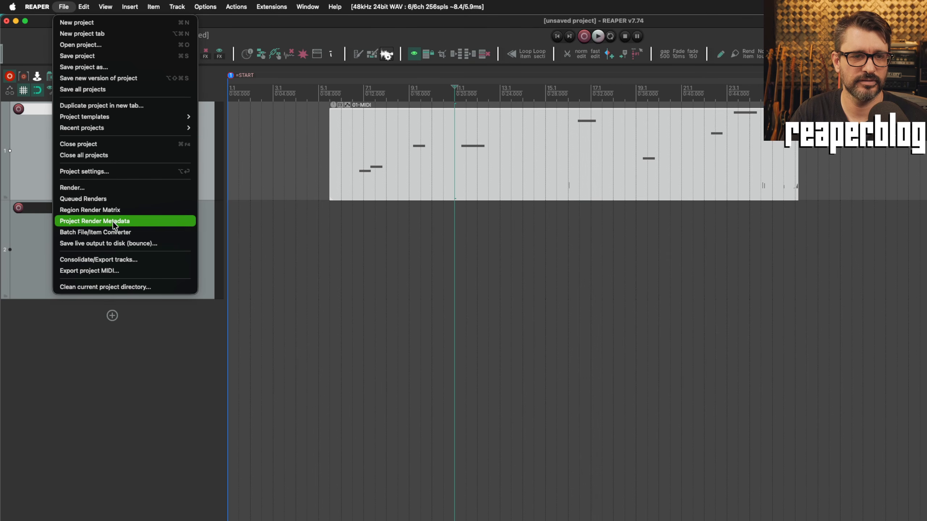
left_click(109, 190)
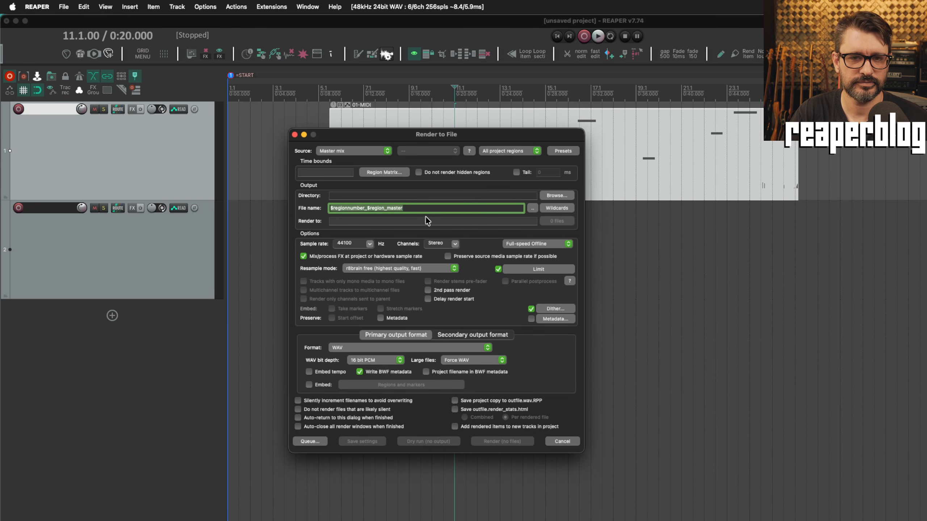
left_click(343, 196)
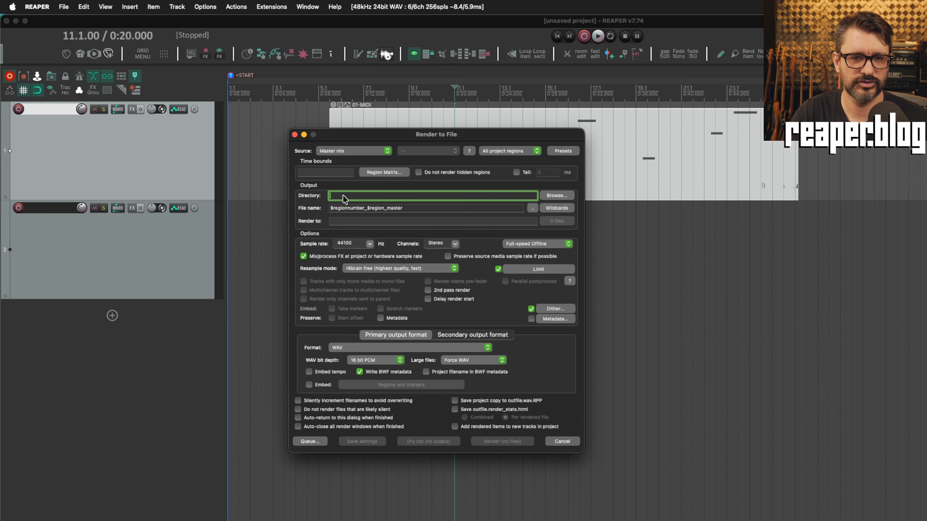
left_click(552, 198)
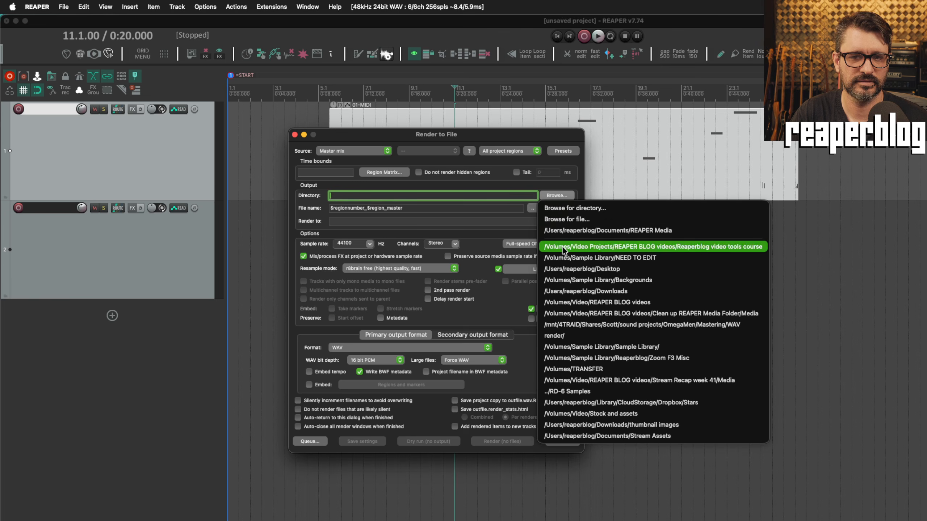
left_click(613, 270)
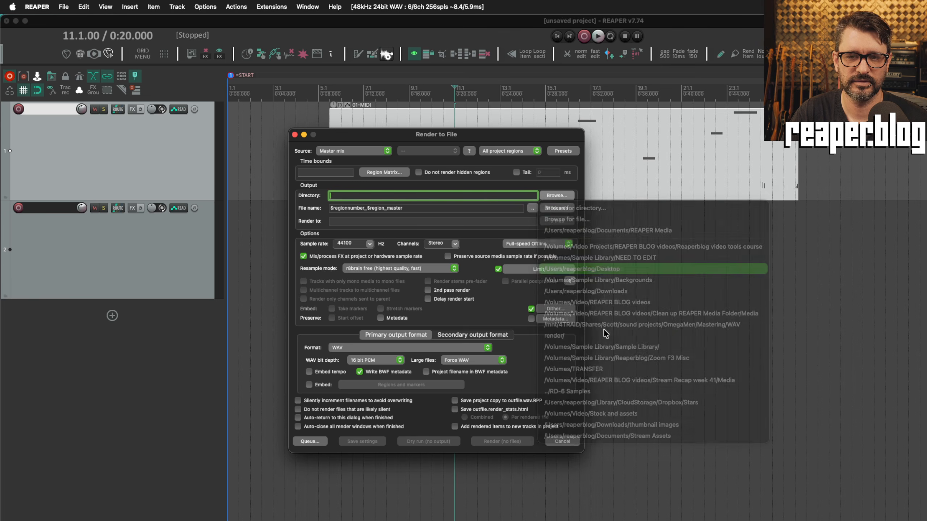
left_click(614, 273)
left_click(401, 203)
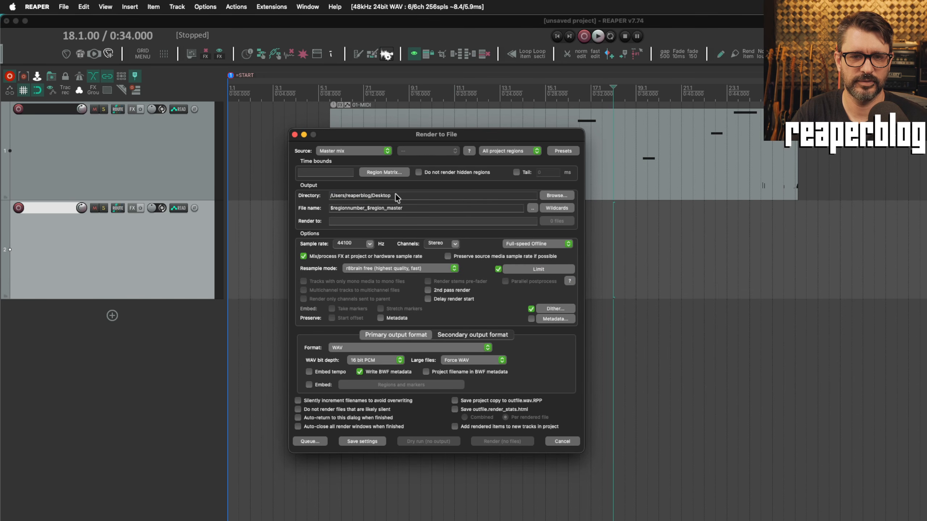
left_click(362, 441)
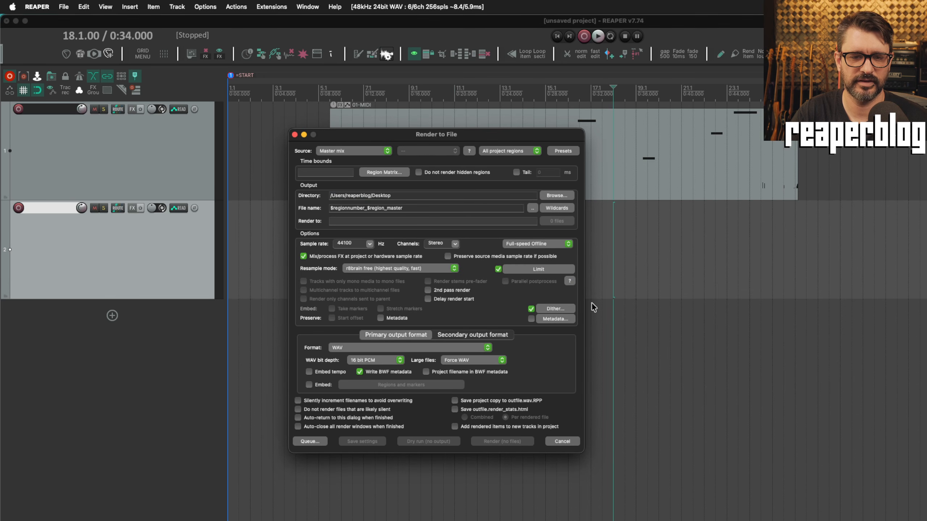
left_click(602, 256)
left_click(562, 441)
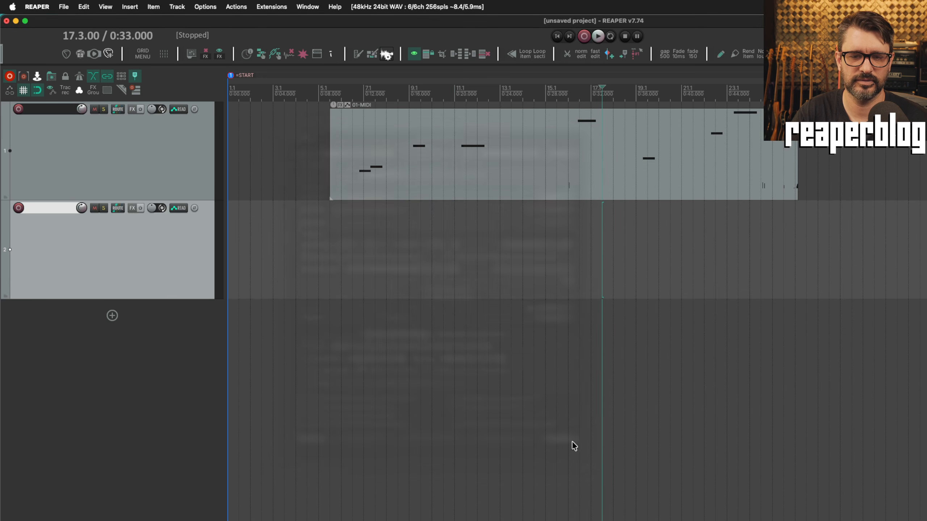
Run Show render path in finder for the Desktop directory, close the Finder window and return to REAPER.
left_click(546, 288)
key("shift+slash")
key("Down")
key("Down")
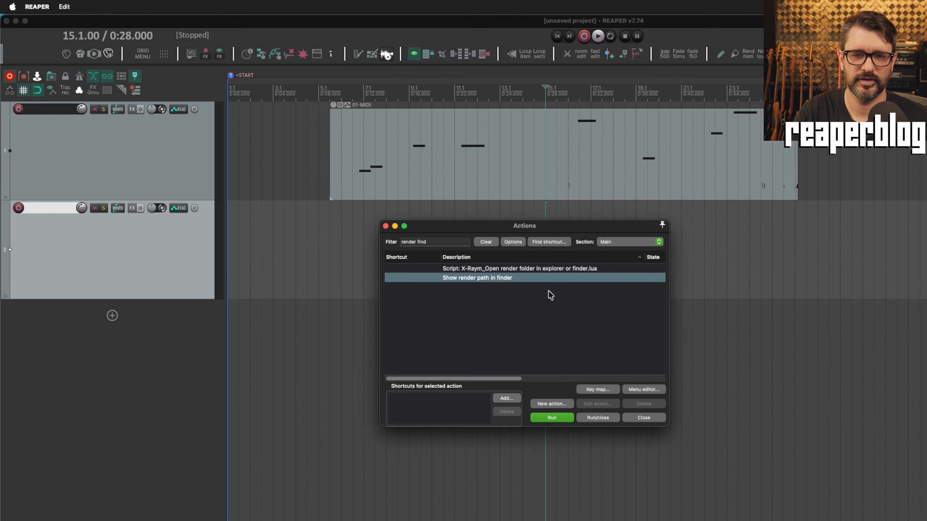
key("Return")
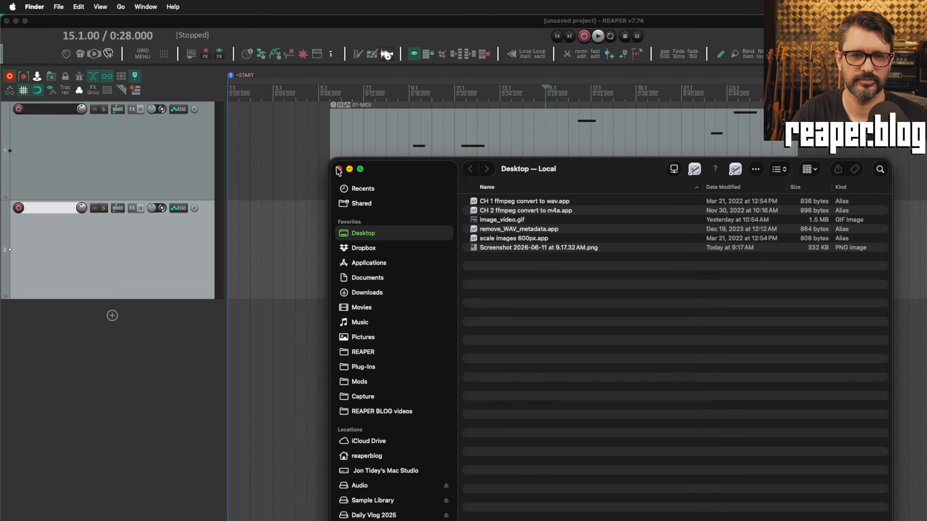
left_click(339, 168)
key("super+Tab")
Insert project markers at 9.1, 13.1 and 17.3 on the timeline.
left_click(408, 246)
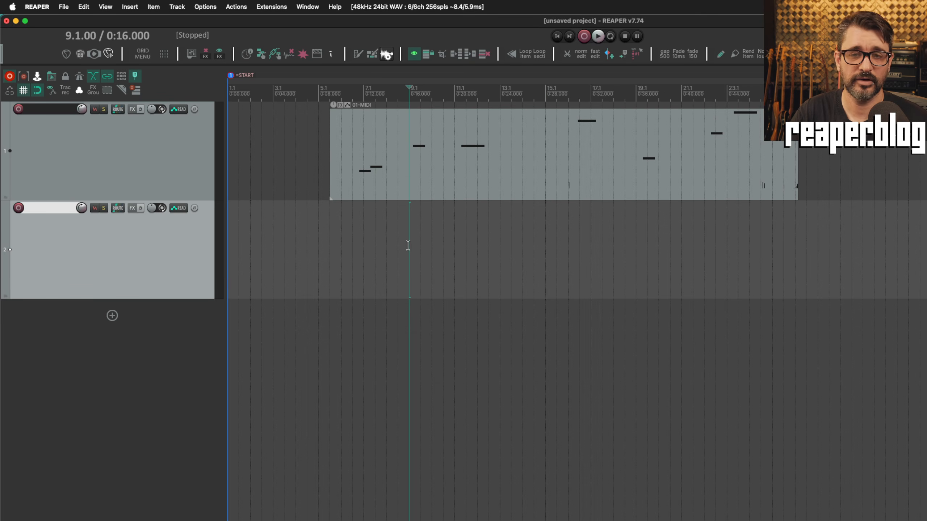
key("m")
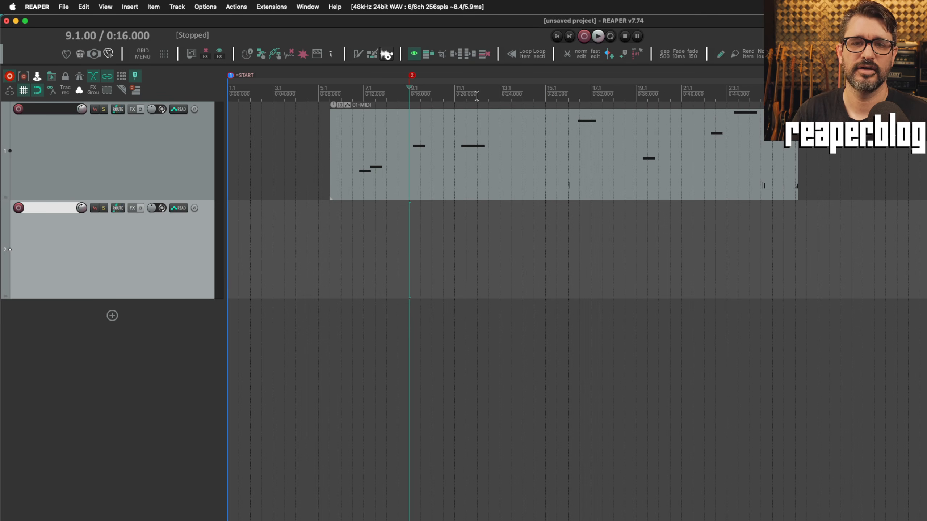
left_click(501, 88)
key("m")
left_click(600, 94)
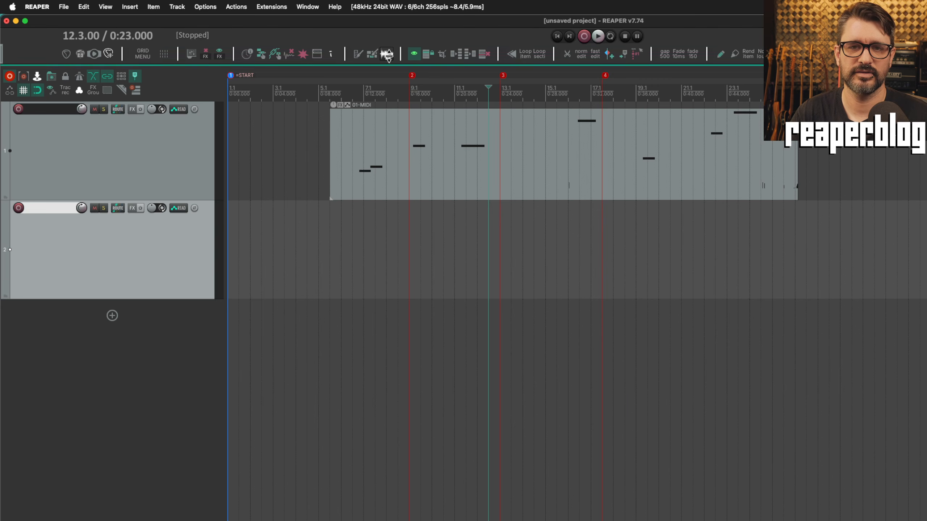
Move the edit cursor to the second and third markers and finally to 7.3 on the timeline.
left_click(412, 75)
left_click(500, 75)
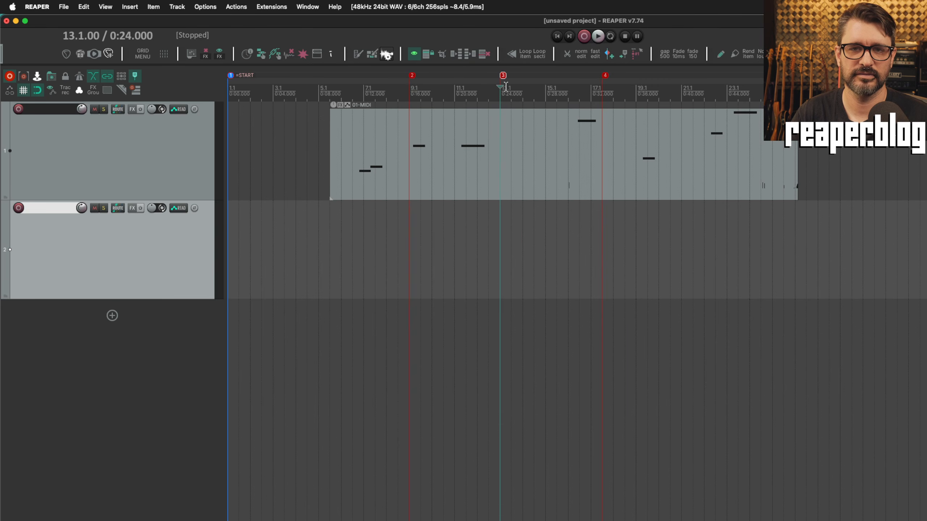
left_click(464, 88)
left_click(377, 89)
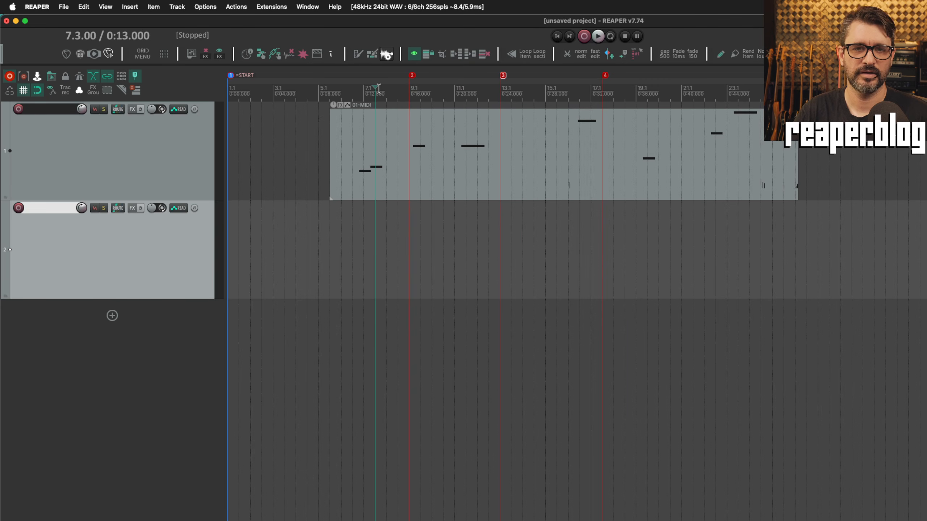
Step the edit cursor forward and backward through the project markers, ending on marker 2.
key("bracketright")
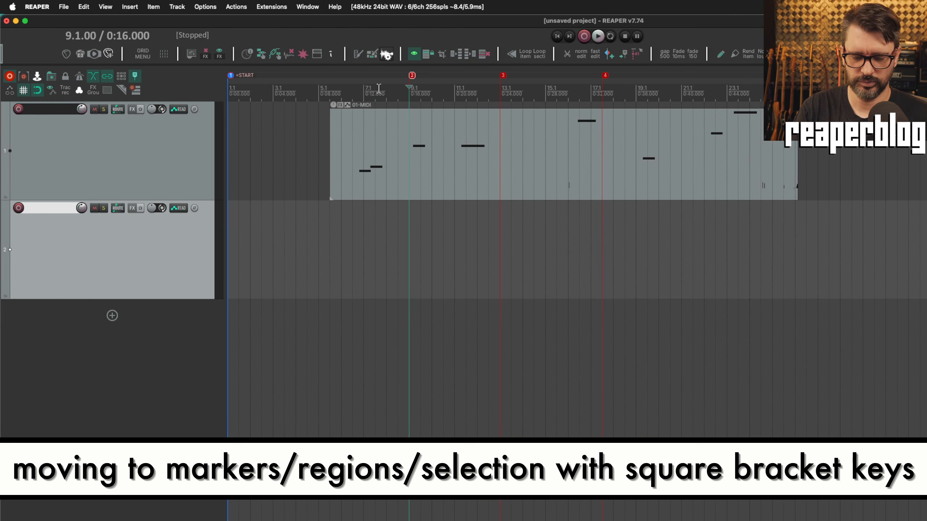
key("bracketright")
key("bracketright")
key("bracketleft")
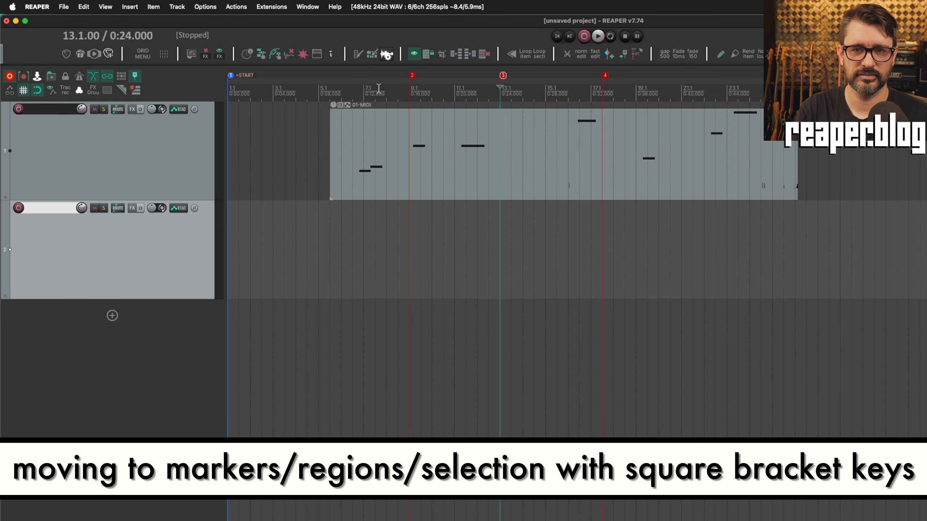
key("bracketleft")
key("bracketleft")
key("bracketright")
key("bracketright")
key("bracketright")
key("bracketleft")
key("bracketleft")
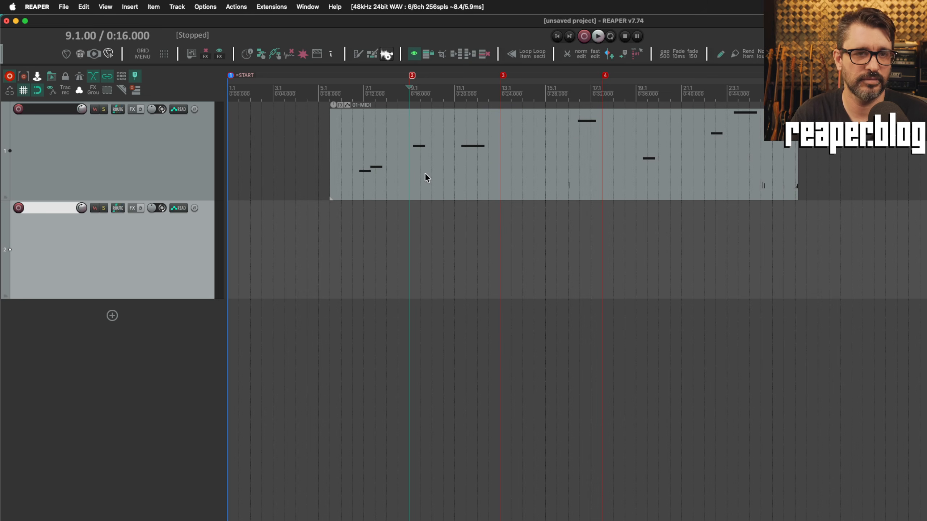
Check the Use transport home/end for markers option, step between markers with the transport controls, and place the edit cursor at 7.1.
right_click(556, 36)
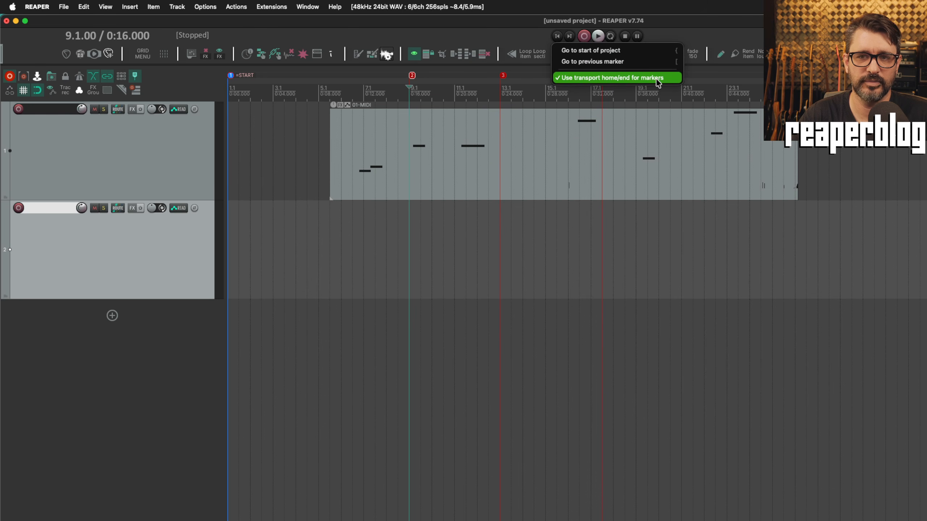
left_click(569, 35)
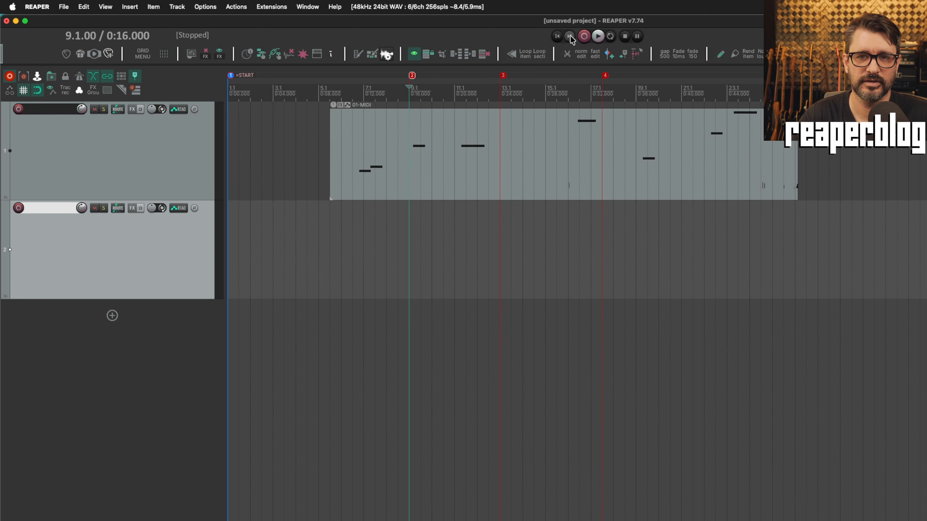
left_click(569, 36)
left_click(570, 36)
left_click(556, 36)
left_click(557, 35)
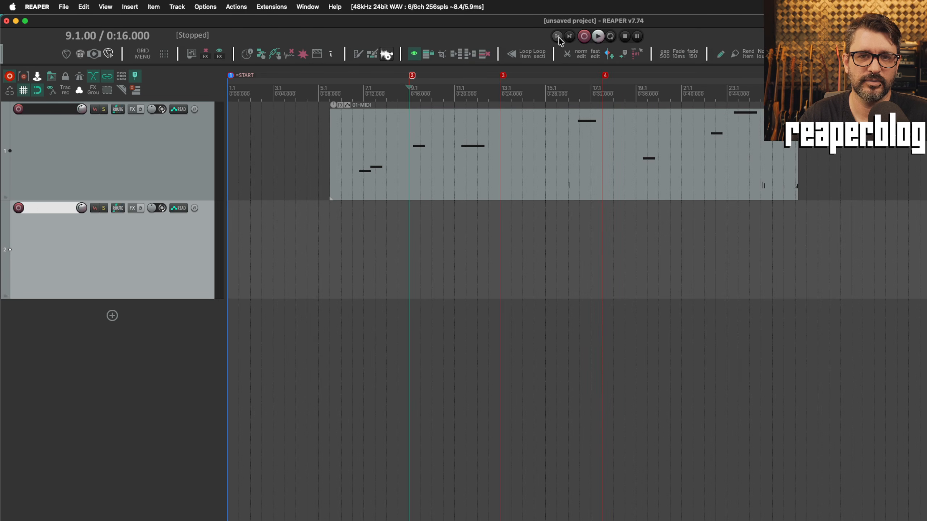
left_click(557, 36)
left_click(367, 86)
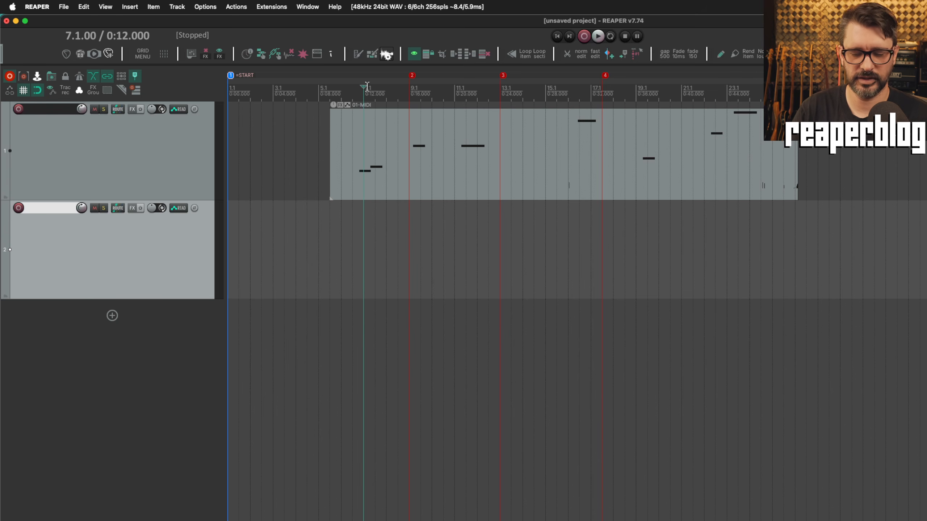
Cycle through the ripple editing modes and set ripple editing to per-track.
left_click(281, 164)
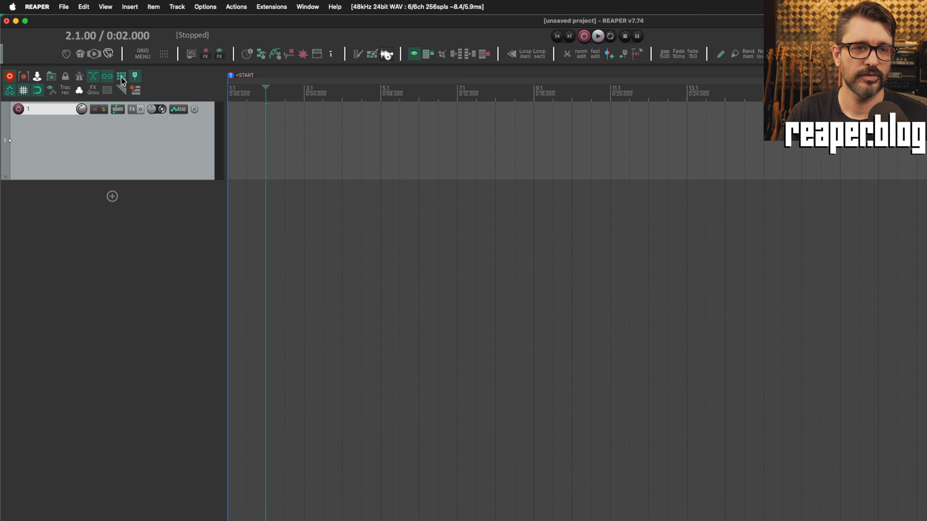
left_click(121, 76)
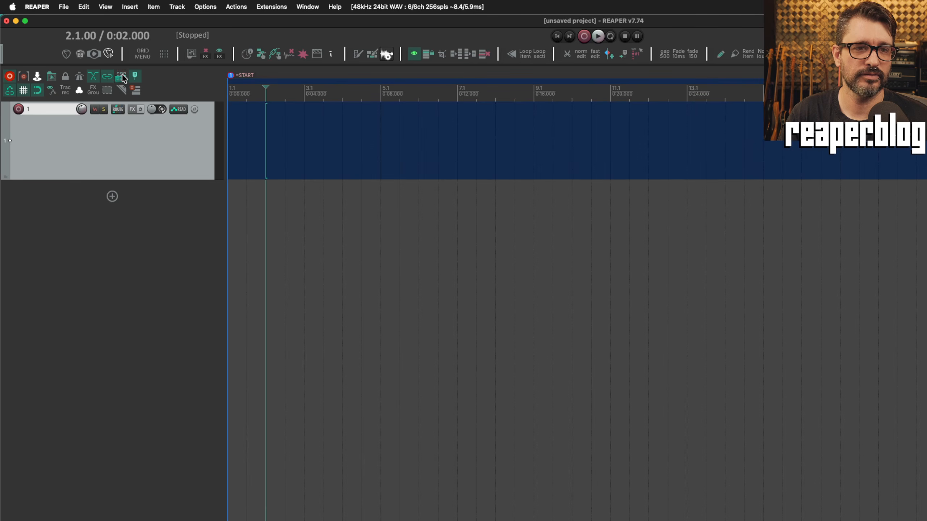
left_click(122, 76)
left_click(121, 76)
left_click(121, 76)
Examine the ripple editing options in the toolbar's ripple control and under the main Ripple edit settings.
right_click(122, 76)
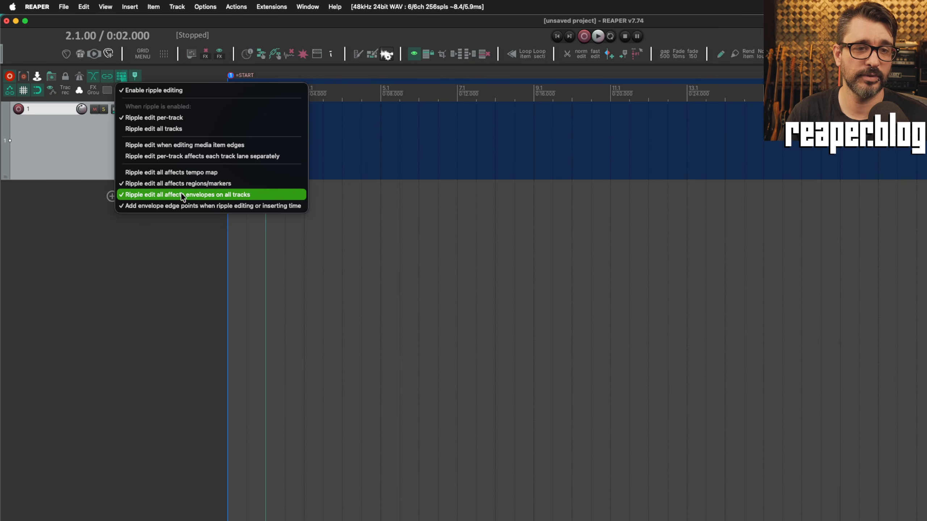
left_click(66, 157)
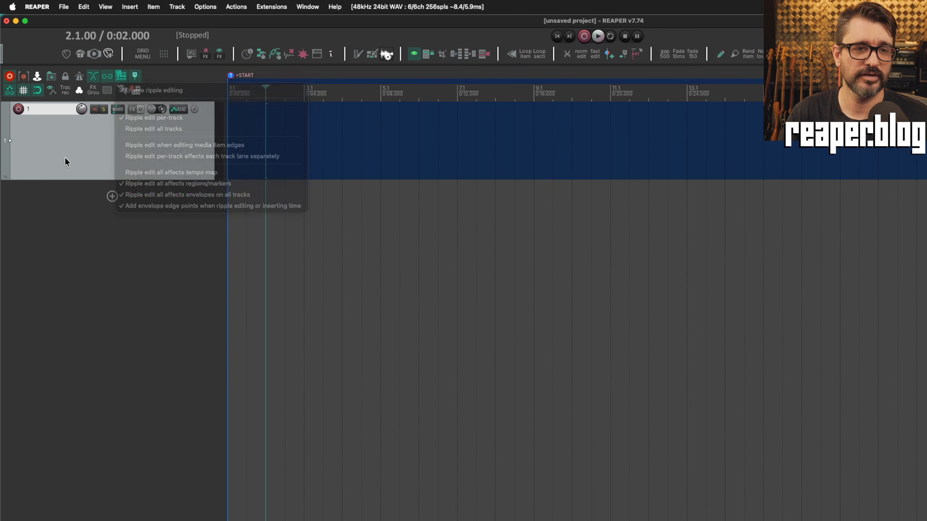
left_click(205, 6)
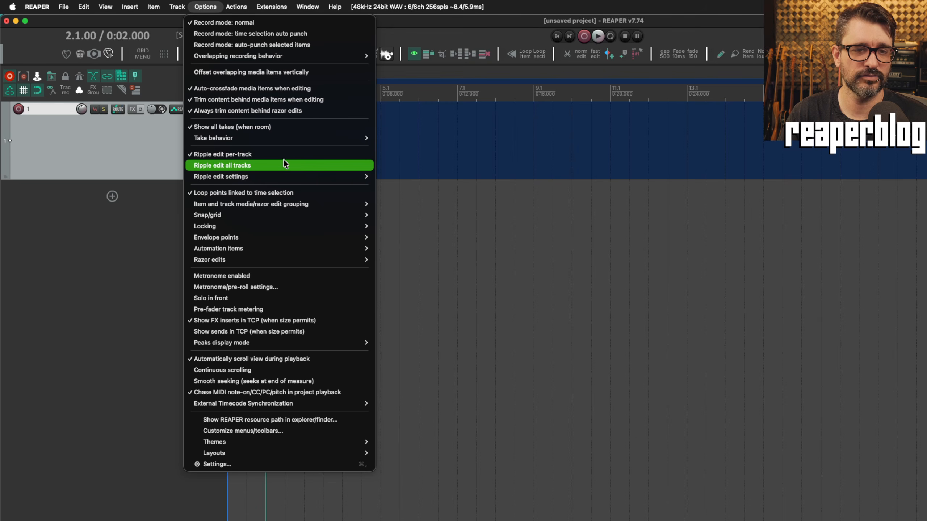
mouse_move(210, 180)
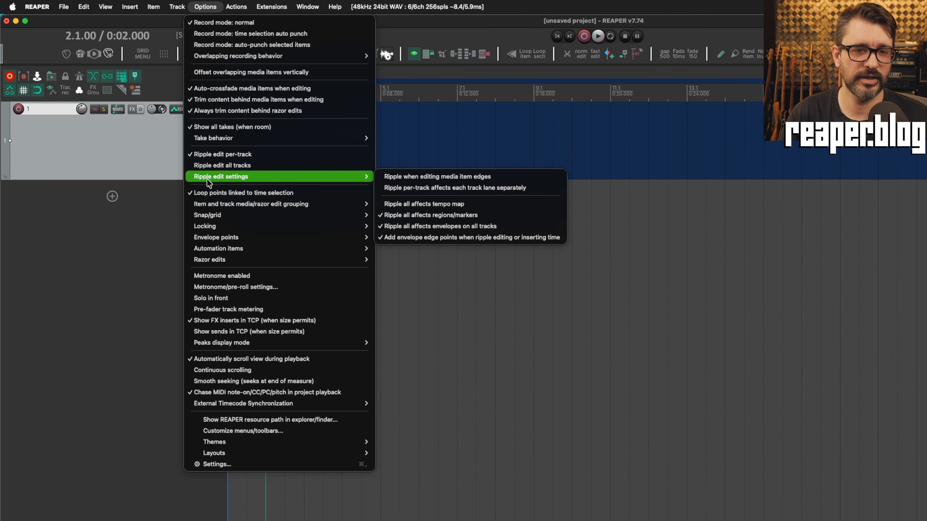
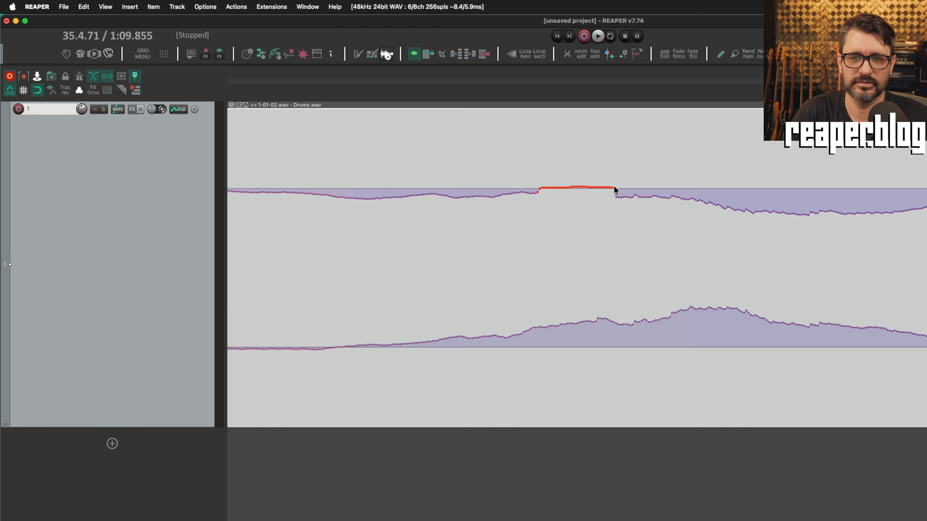
Place the edit cursor at the redrawn samples in the Drums item and examine the sample edits within the waveform.
left_click(647, 223)
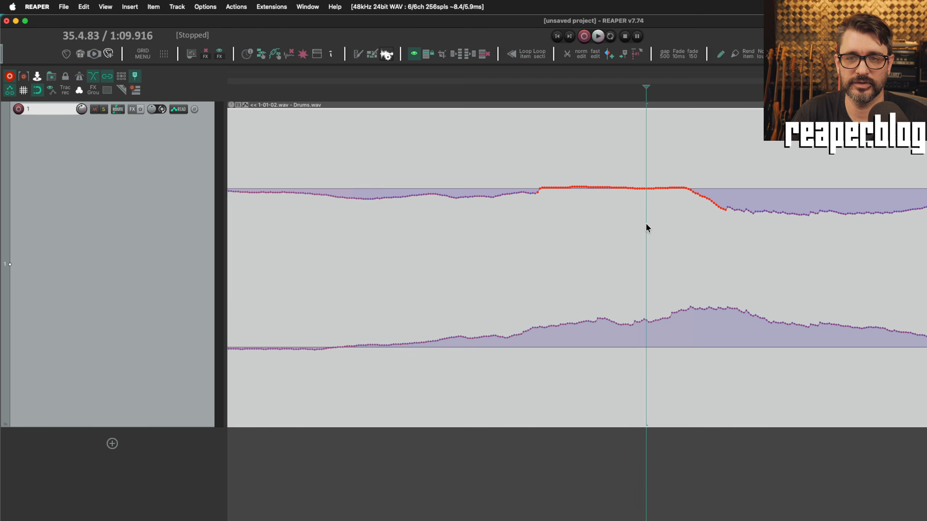
scroll(646, 227, "up", 8)
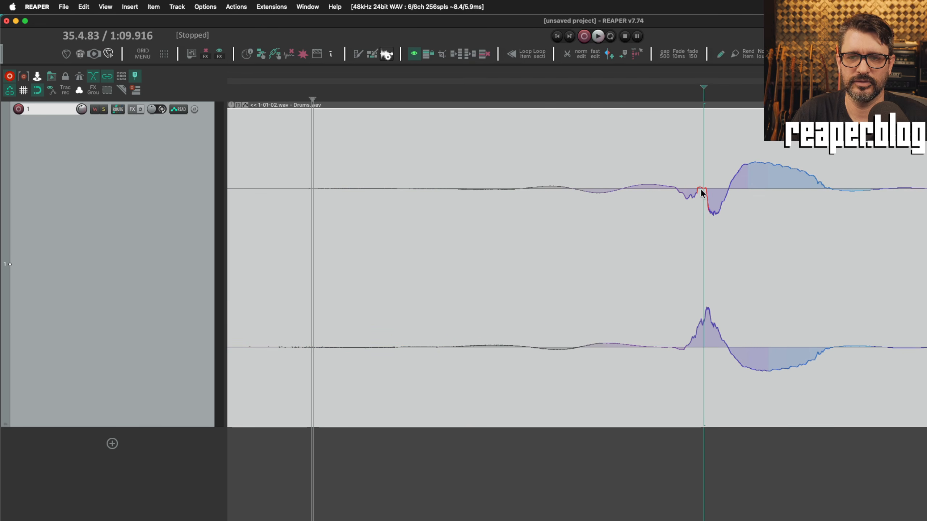
scroll(710, 208, "up", 4)
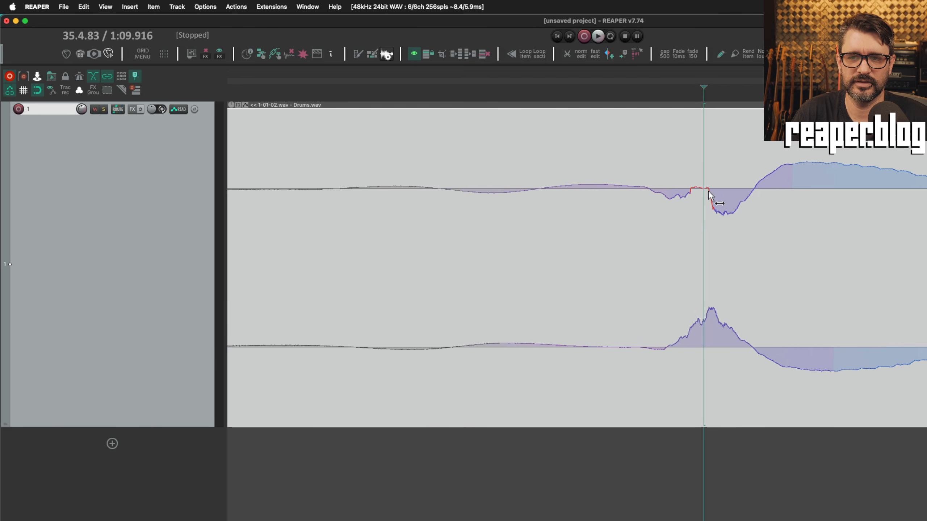
scroll(708, 191, "up", 5)
scroll(715, 181, "up", 4)
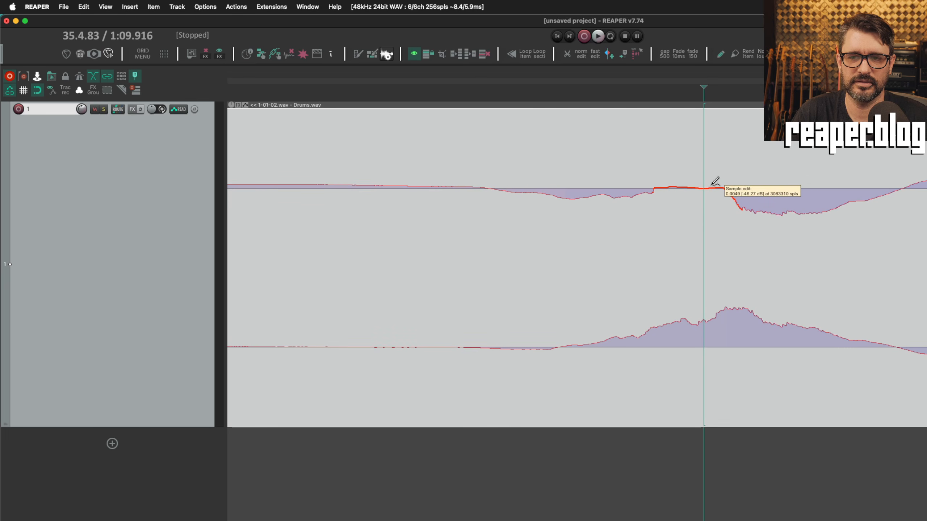
scroll(715, 183, "down", 3)
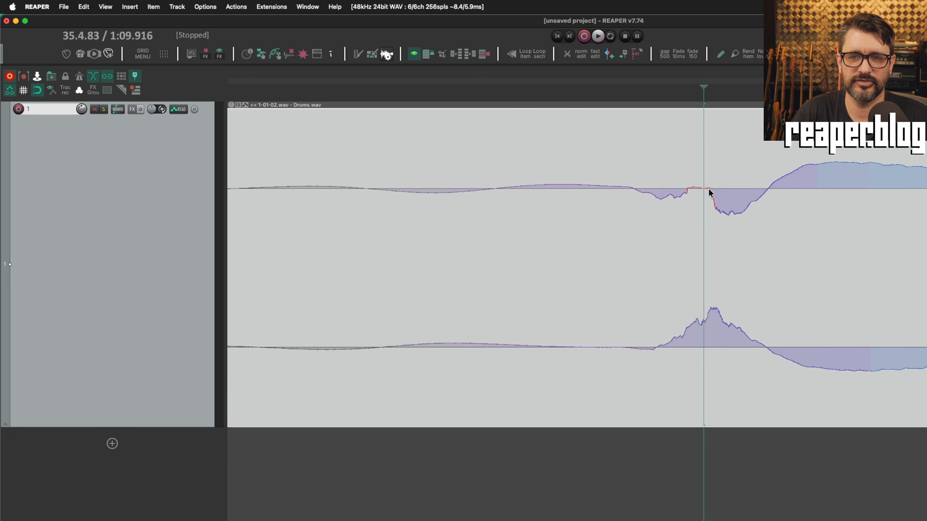
scroll(709, 191, "up", 5)
scroll(620, 205, "down", 4)
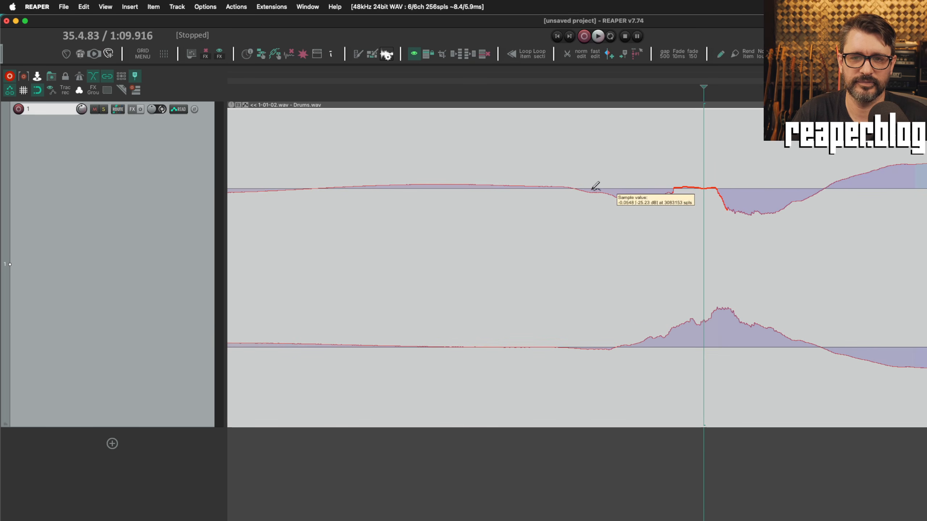
Make a time selection over the stretch before the redrawn samples and set one channel 1 sample inside it to zero.
left_click_drag(573, 194, 677, 203)
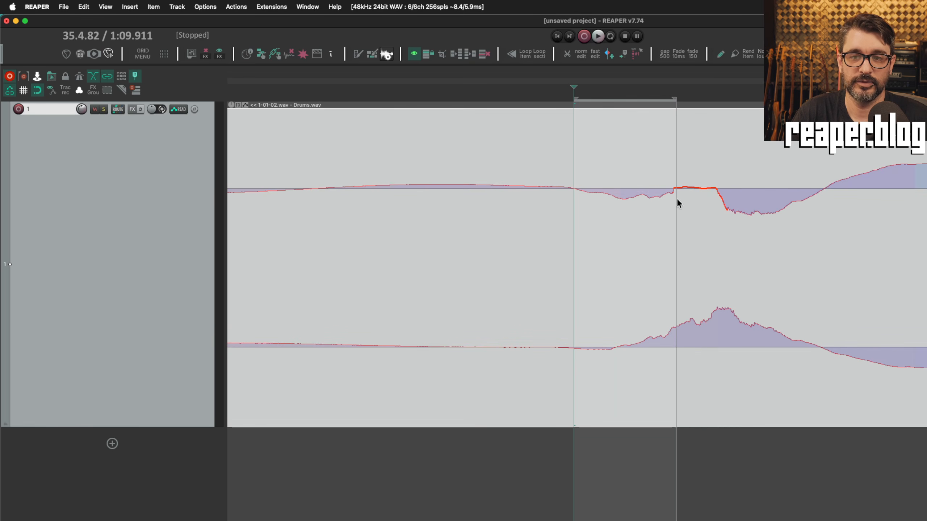
scroll(637, 204, "up", 6)
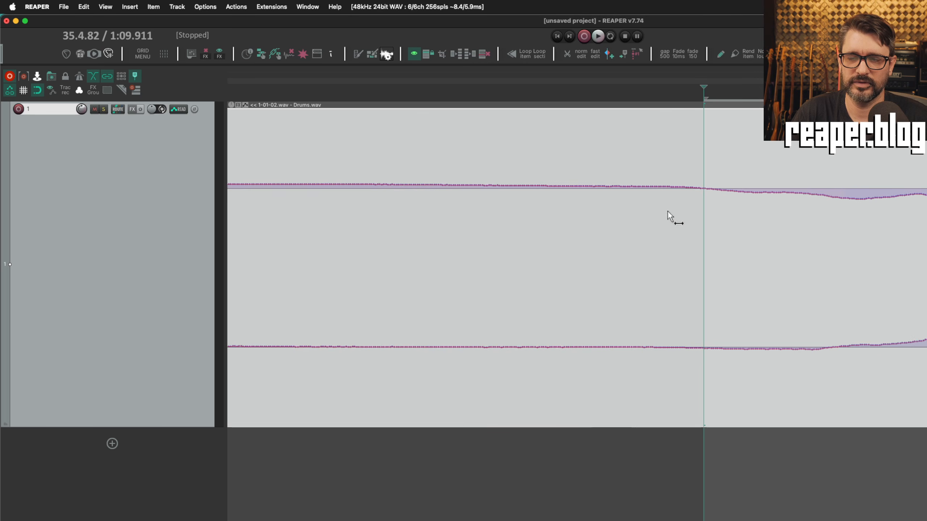
left_click(812, 161)
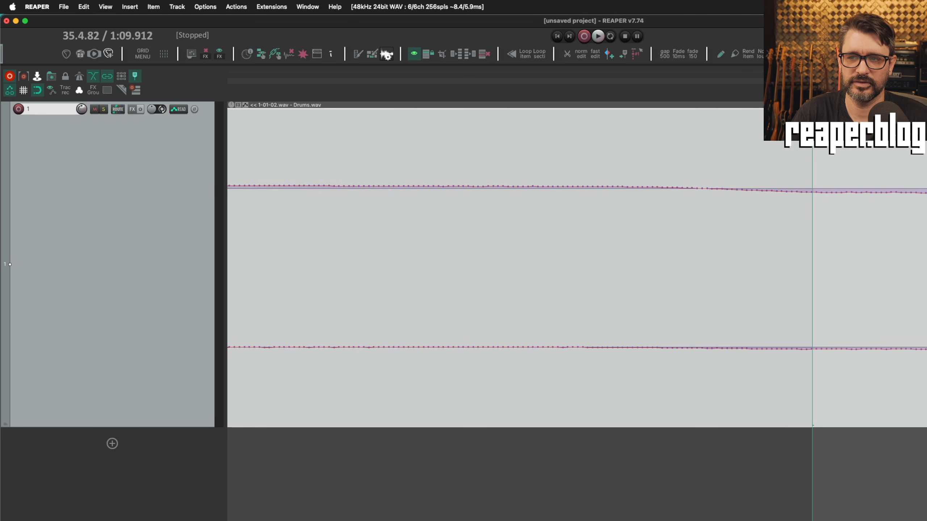
scroll(658, 194, "right", 5)
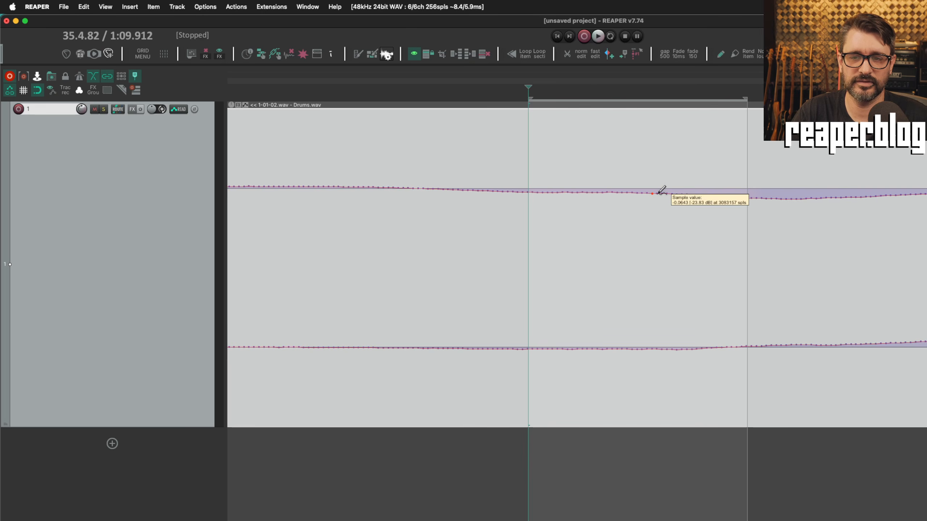
right_click(658, 194)
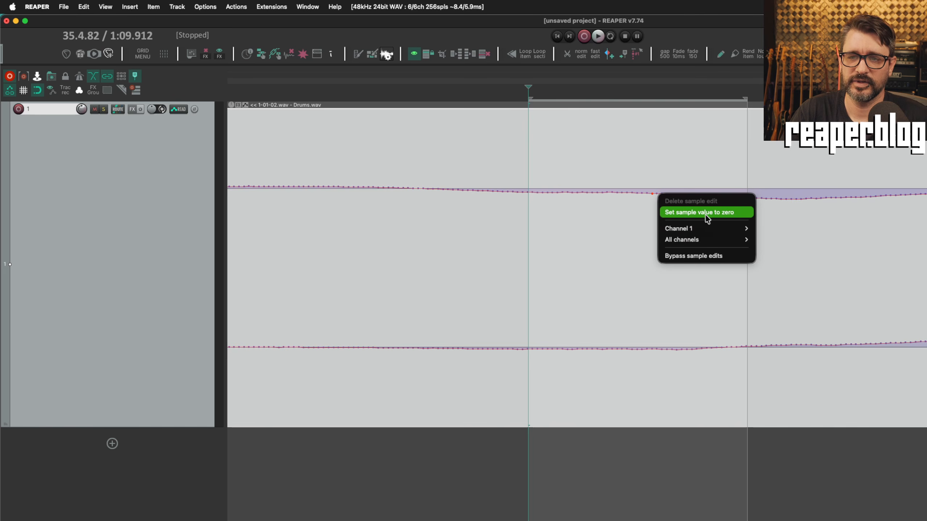
left_click(715, 212)
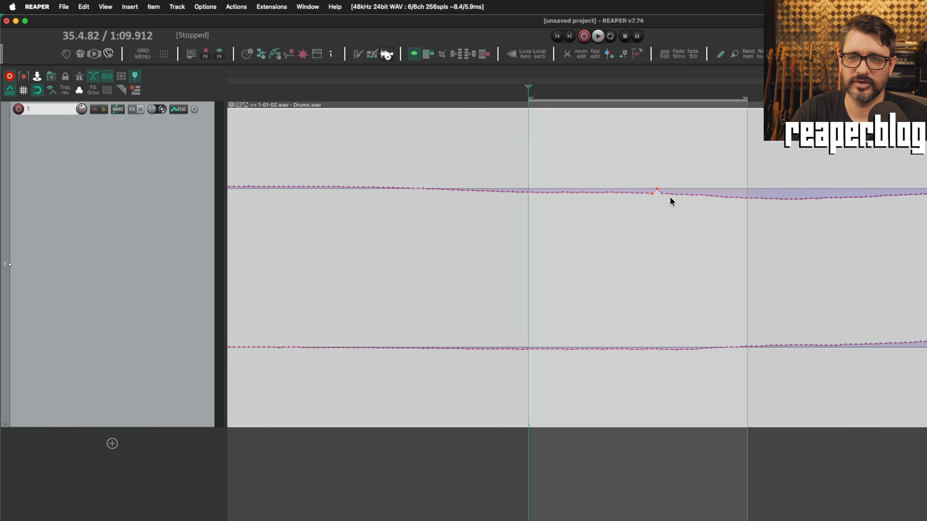
Bypass the sample edits on the Drums item and clear the time selection.
scroll(670, 196, "right", 5)
mouse_move(488, 189)
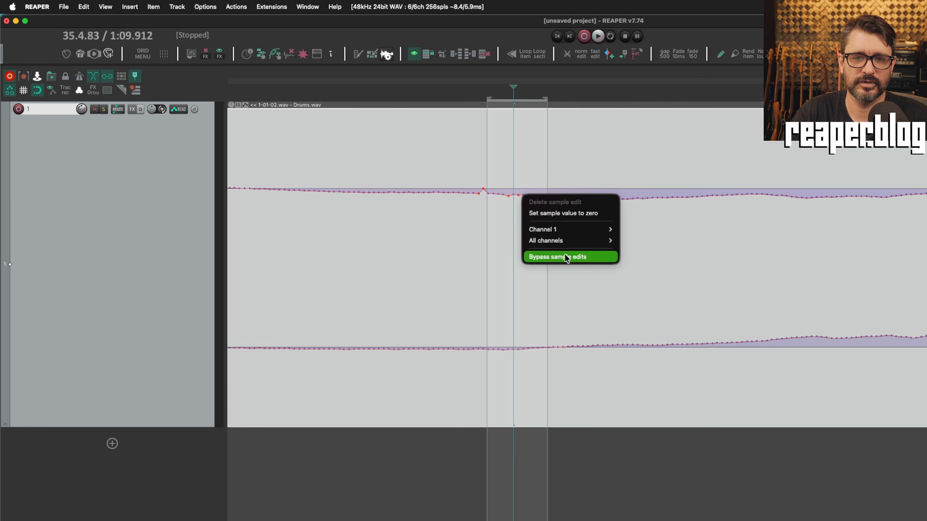
left_click(565, 255)
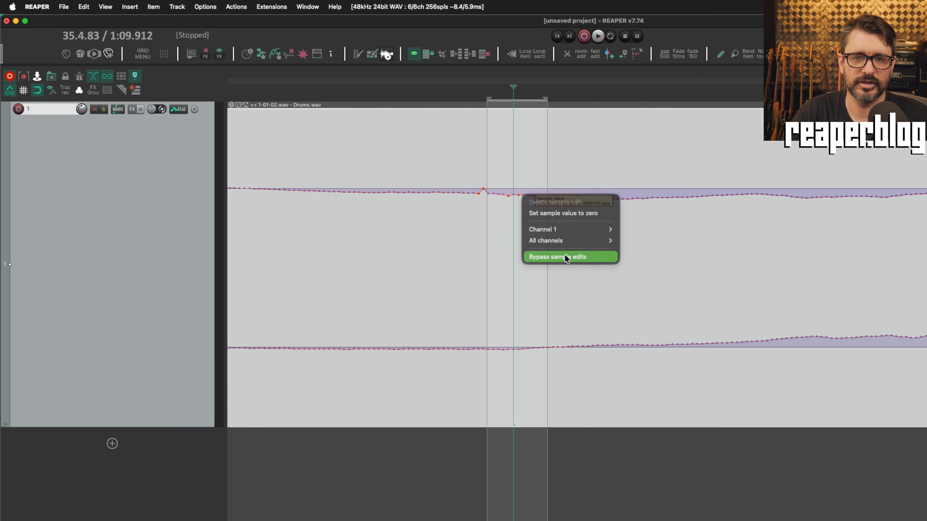
right_click(531, 194)
left_click(510, 191)
left_click(510, 193)
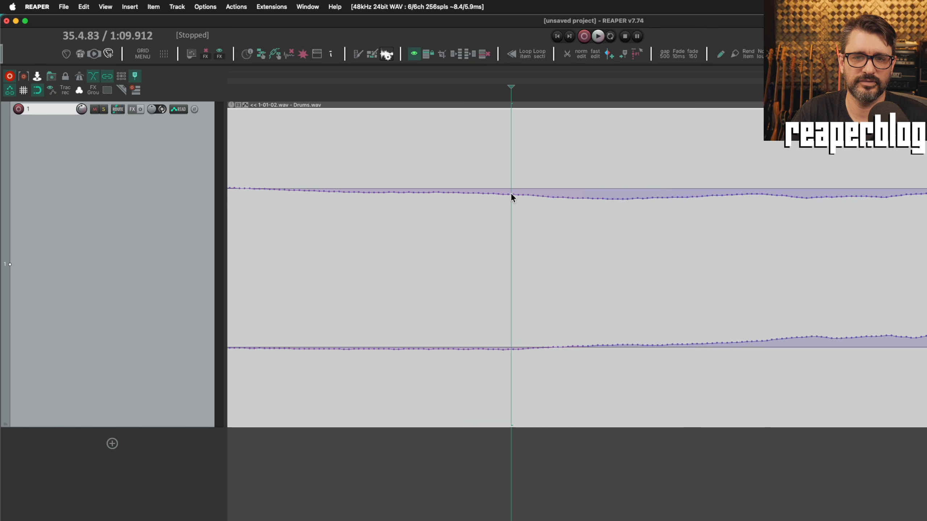
Turn off the sample edit bypass for the Drums take.
right_click(511, 195)
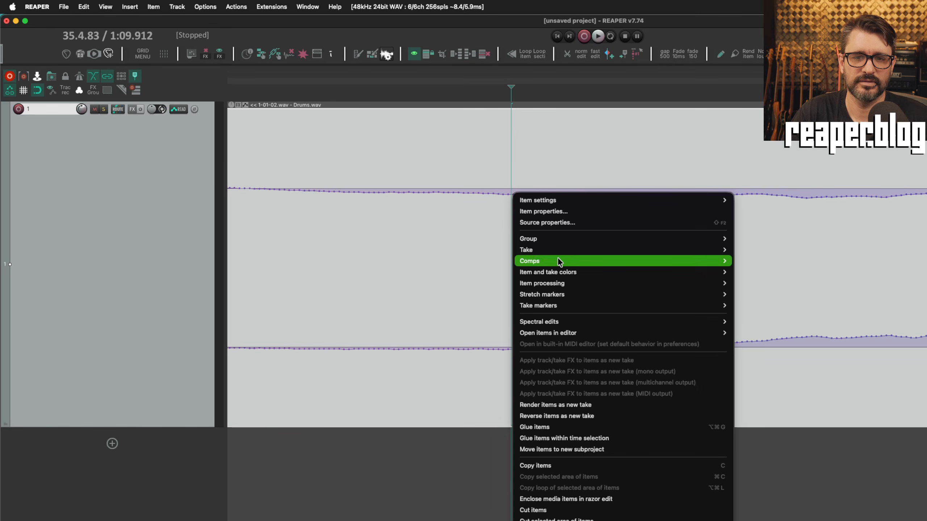
mouse_move(558, 249)
left_click(802, 404)
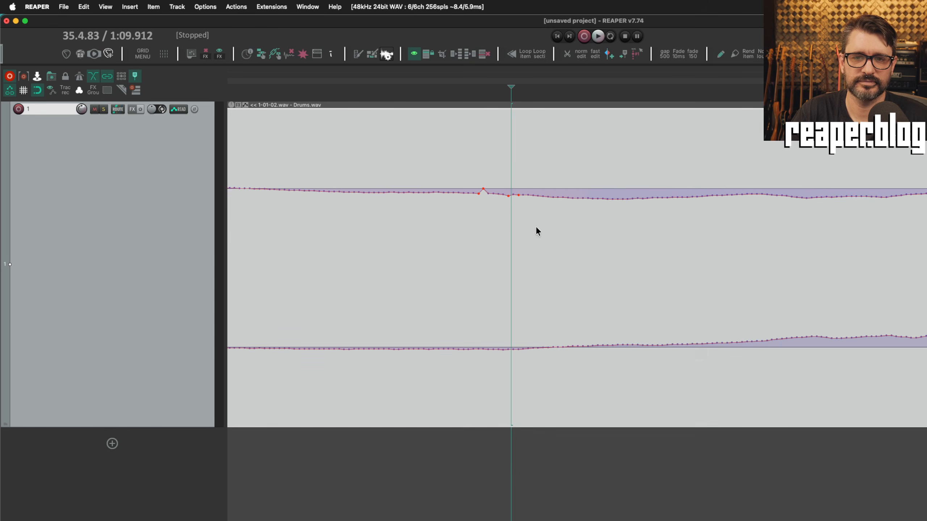
Make a time selection from just before the redrawn samples onward and set sample values to zero within it for all channels.
left_click_drag(374, 93, 926, 93)
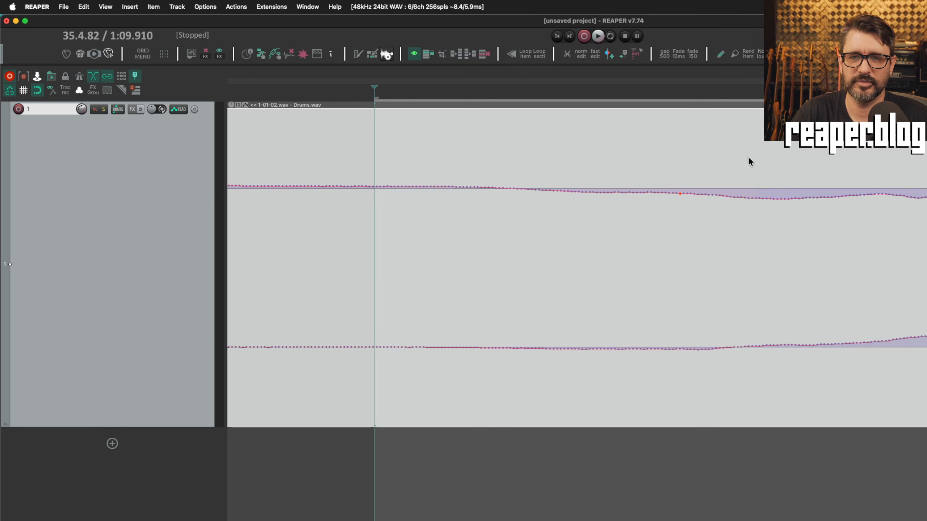
right_click(634, 192)
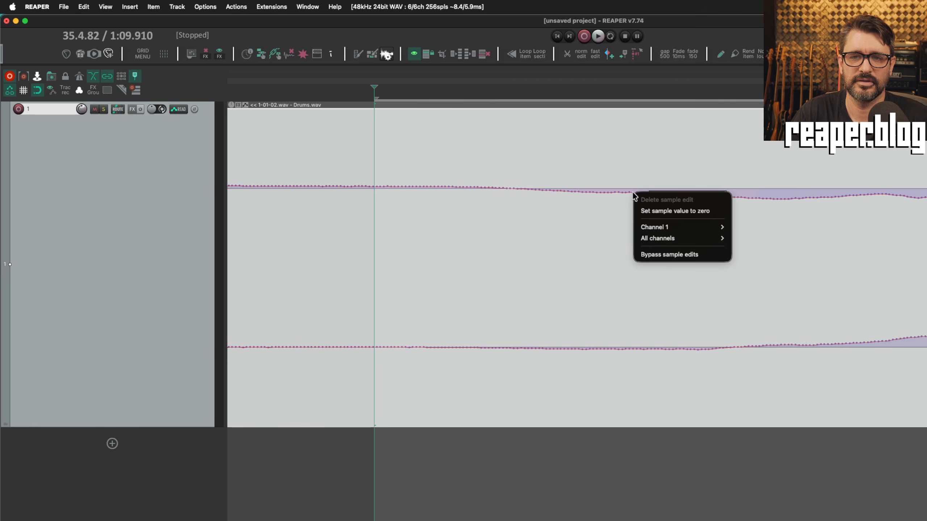
mouse_move(657, 238)
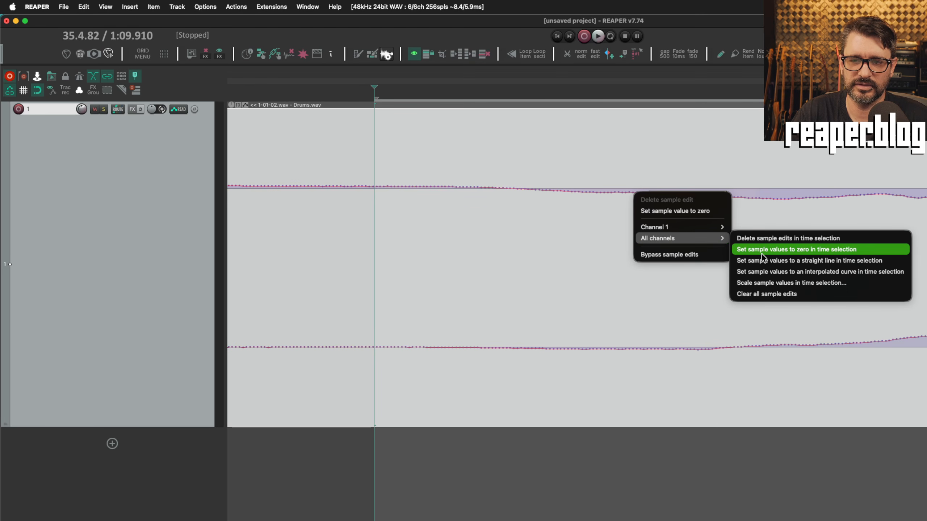
left_click(807, 250)
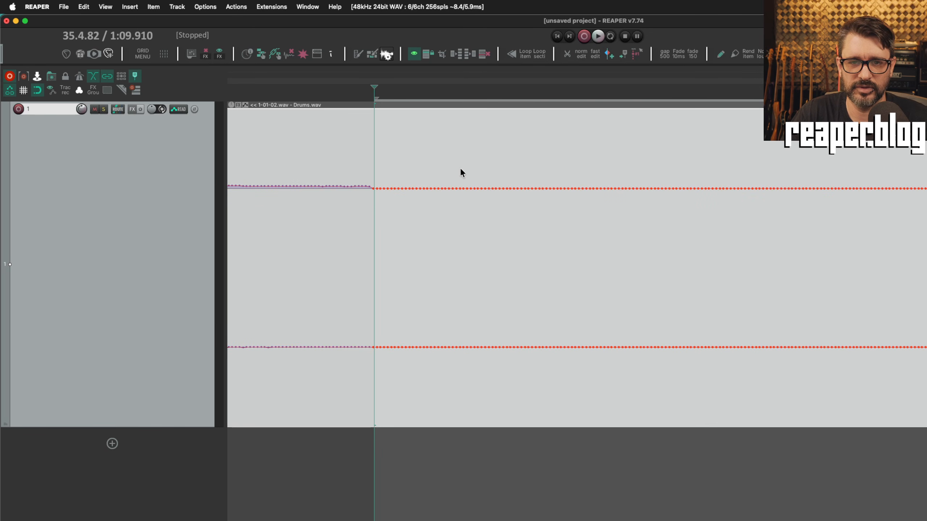
Play back the zeroed passage of the Drums item from several positions and examine the surrounding waveform.
key("space")
key("space")
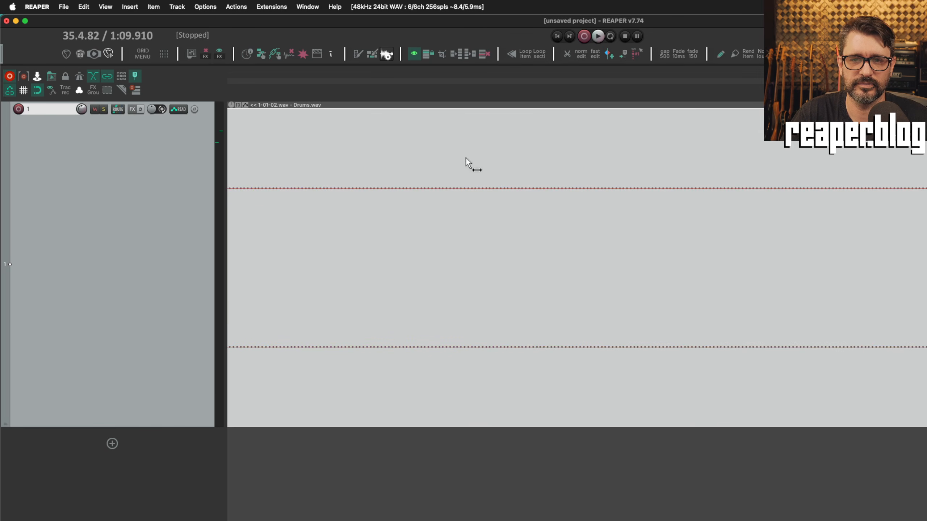
scroll(464, 156, "down", 5)
left_click(557, 92)
key("space")
key("space")
scroll(574, 146, "down", 5)
left_click(552, 108)
key("space")
key("space")
scroll(742, 199, "up", 5)
scroll(741, 197, "right", 10)
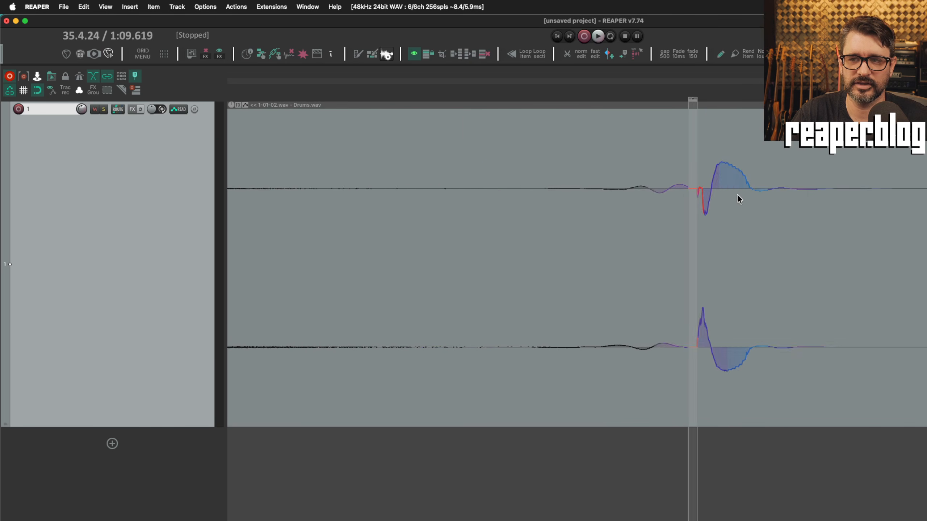
Open Scale sample values in time selection for all channels and extend the time selection past the end of the zeroed samples.
left_click(462, 187)
scroll(464, 190, "up", 15)
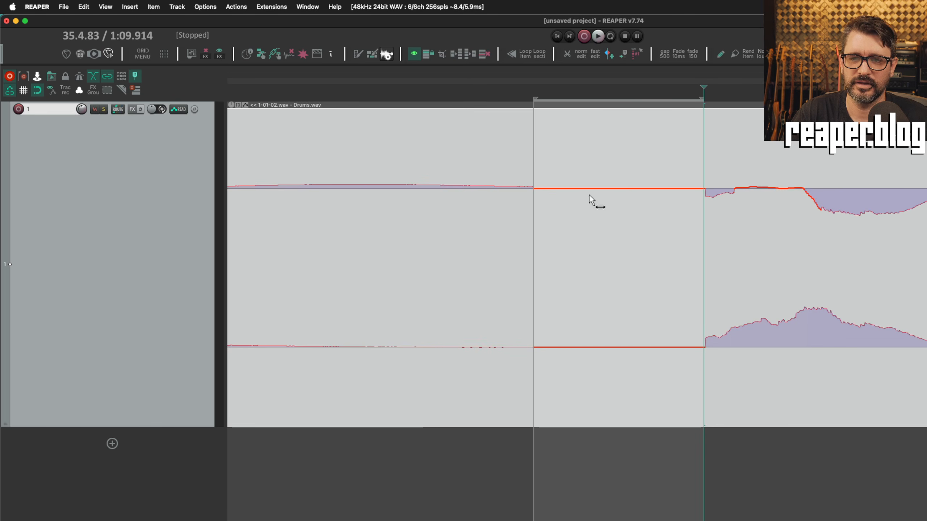
right_click(437, 151)
right_click(397, 188)
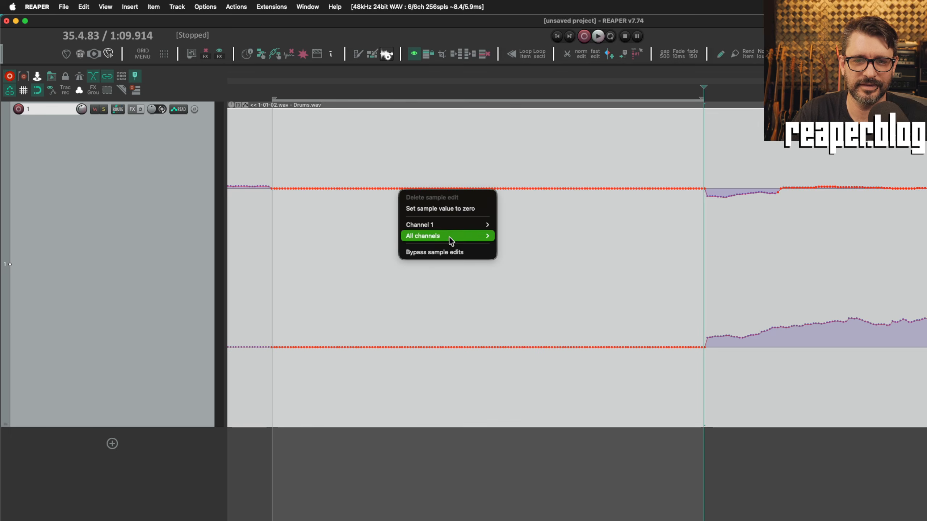
mouse_move(468, 236)
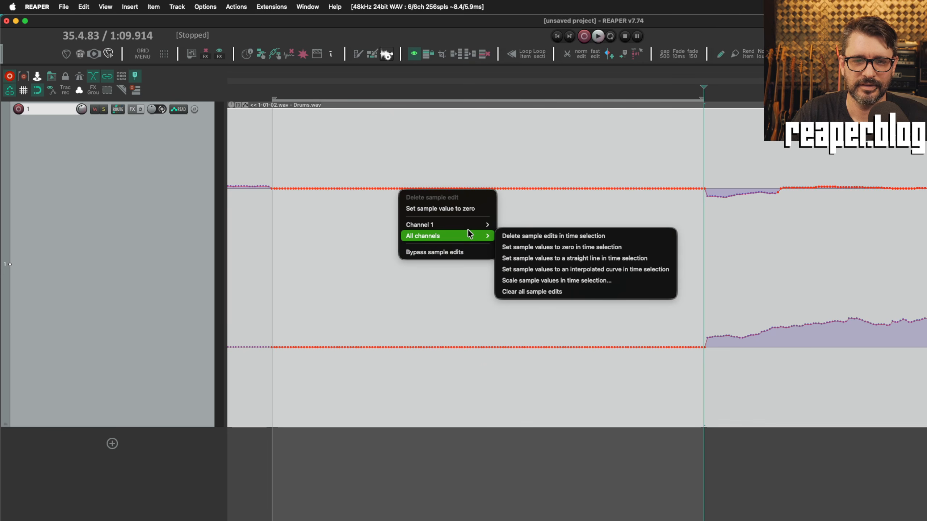
left_click(603, 281)
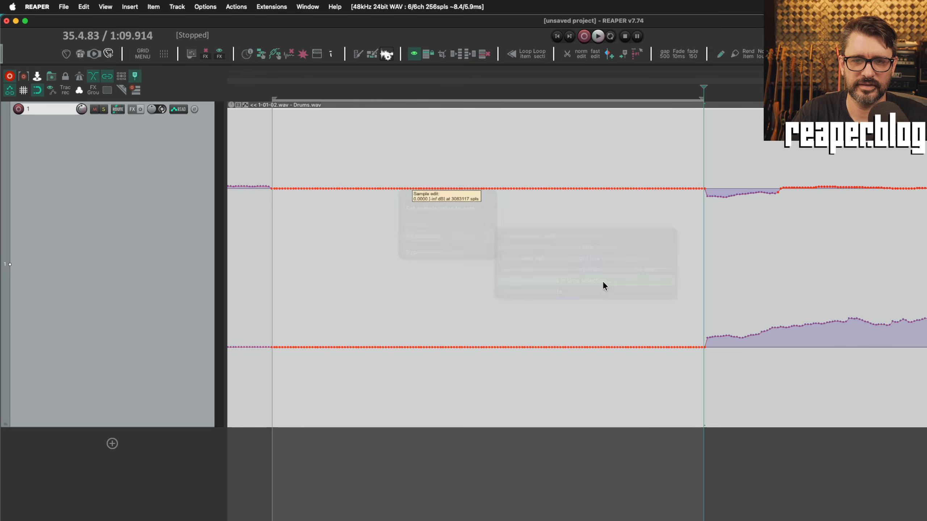
mouse_move(581, 229)
left_mouse_down()
mouse_move(606, 229)
mouse_move(578, 230)
left_mouse_up()
left_click_drag(703, 99, 886, 102)
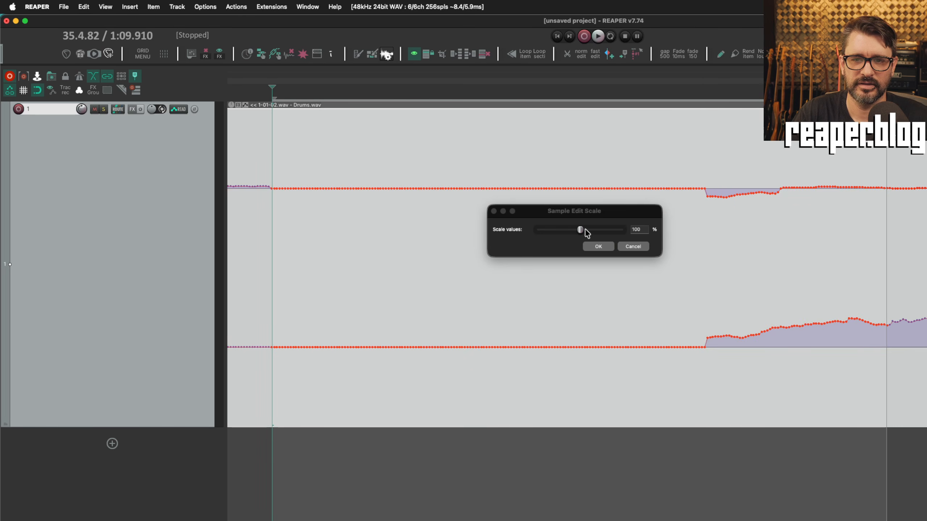
Reduce the time selection to start shortly before the end of the zeroed samples and scale its values to 18%.
left_click_drag(278, 95, 645, 99)
left_click(704, 139)
left_click_drag(580, 230, 546, 232)
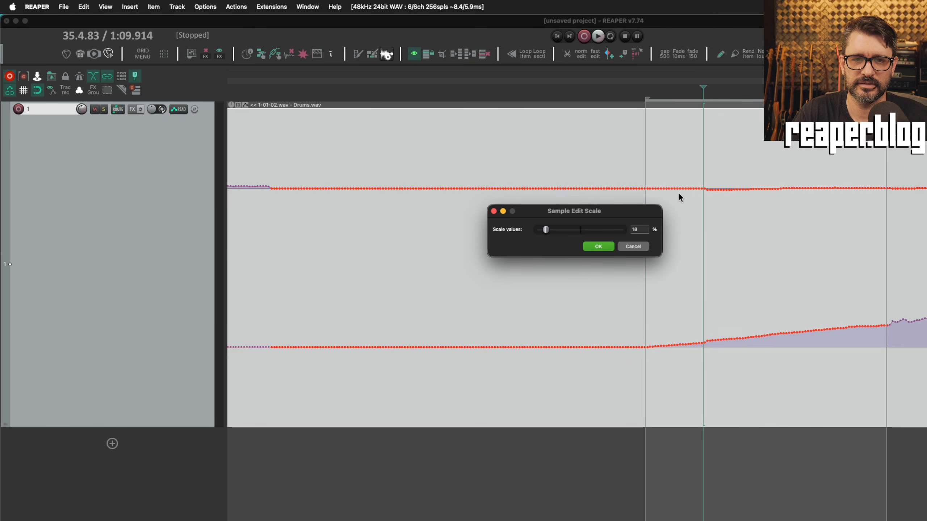
Select two further stretches in turn after the scaled samples and scale down their values, taking the second one to 0%.
scroll(690, 191, "right", 8)
left_click_drag(442, 99, 743, 95)
left_click_drag(581, 231, 528, 230)
scroll(749, 170, "right", 3)
left_click_drag(670, 99, 871, 98)
left_click_drag(581, 231, 539, 234)
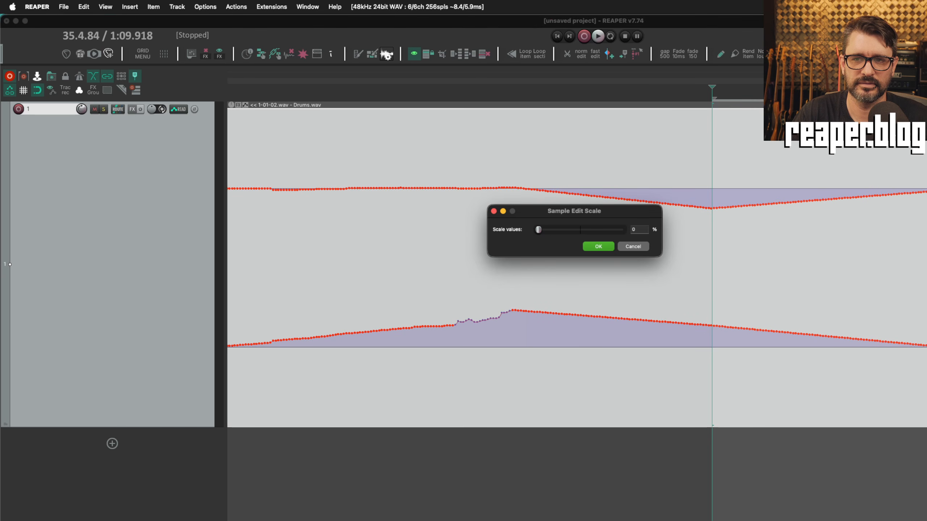
Select the trough of channel 1, then a wider span reaching the positive peak, and scale the values to 0% for each.
left_click_drag(776, 98, 656, 113)
left_click_drag(581, 231, 410, 242)
scroll(743, 232, "down", 4)
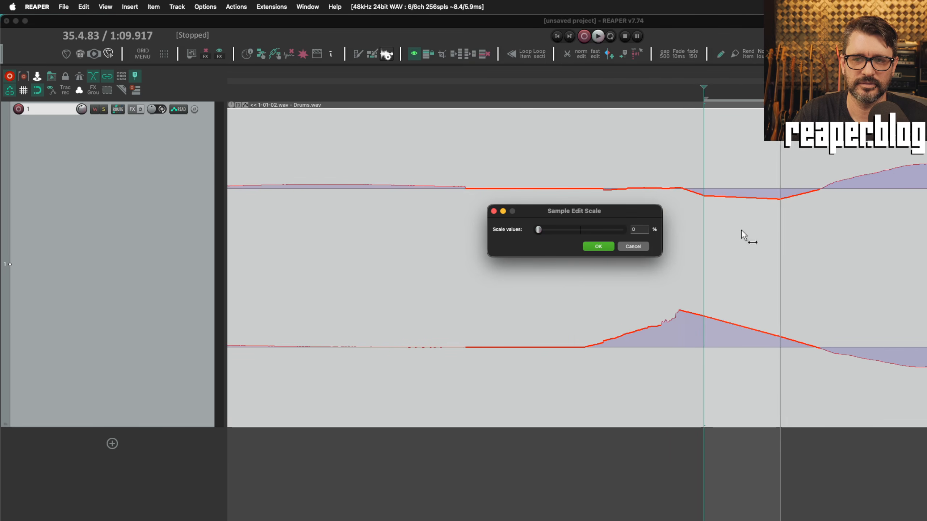
left_click(667, 95)
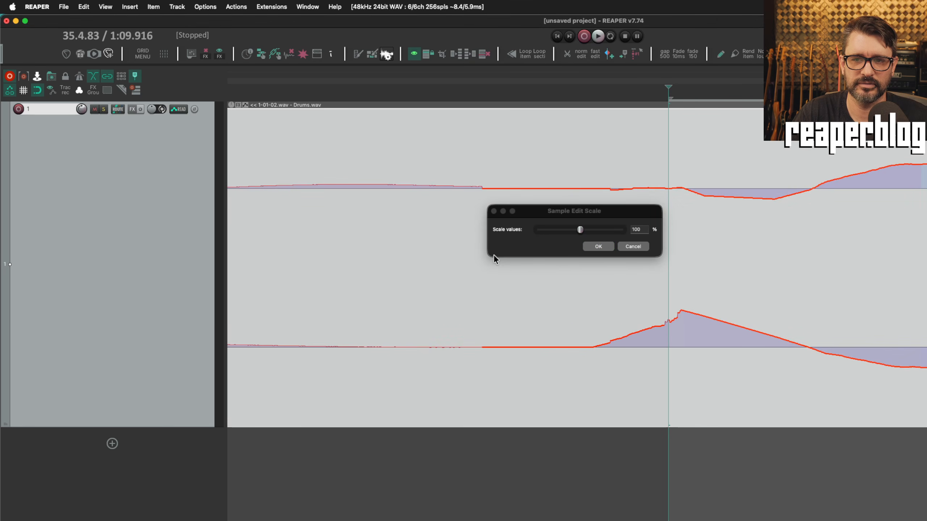
left_click_drag(581, 230, 506, 238)
scroll(871, 206, "right", 5)
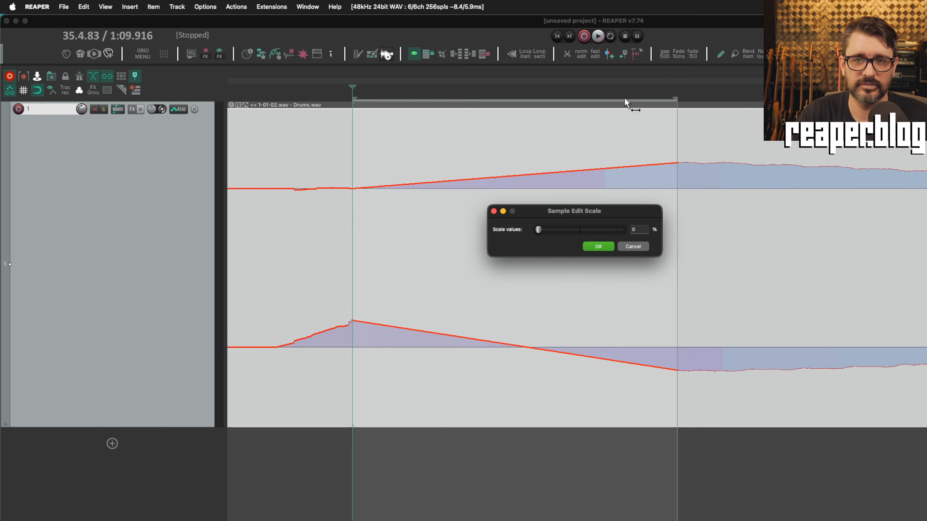
Scale the values after the channel 1 rise to 0%, repeat with the selection extended back before the channel 2 peak, and accept.
left_click_drag(580, 207, 596, 205)
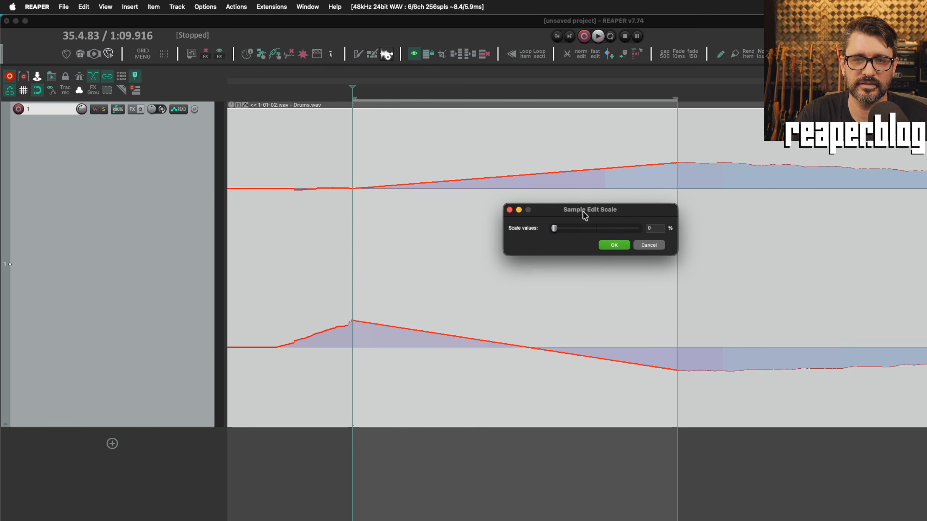
left_click_drag(610, 96, 718, 96)
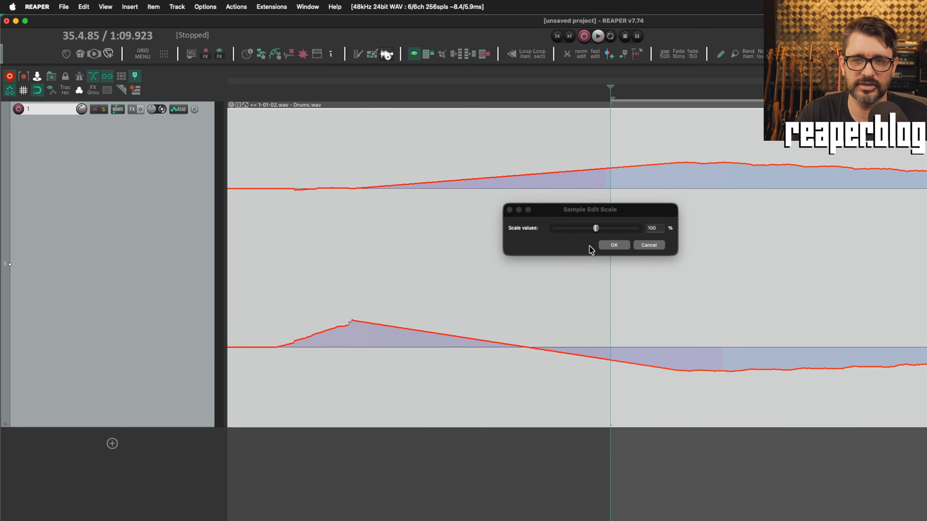
left_click_drag(600, 229, 448, 239)
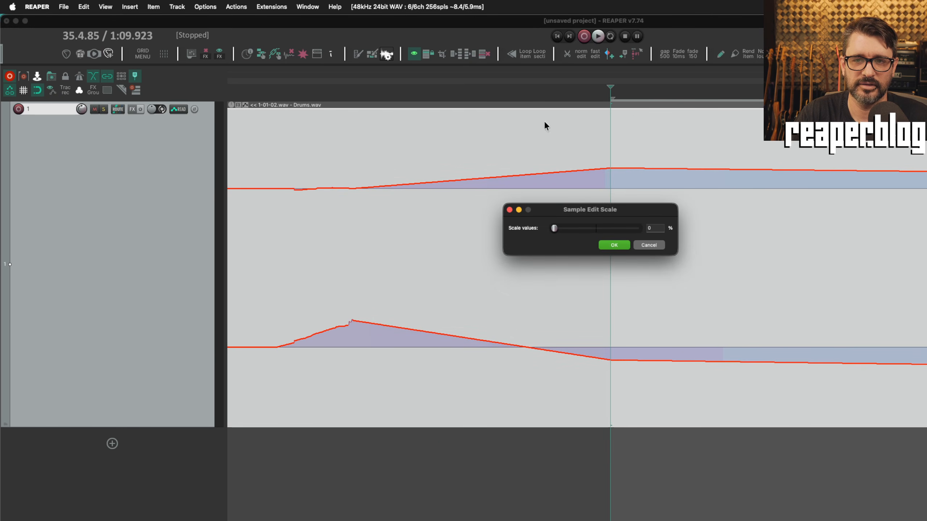
left_click_drag(609, 100, 340, 99)
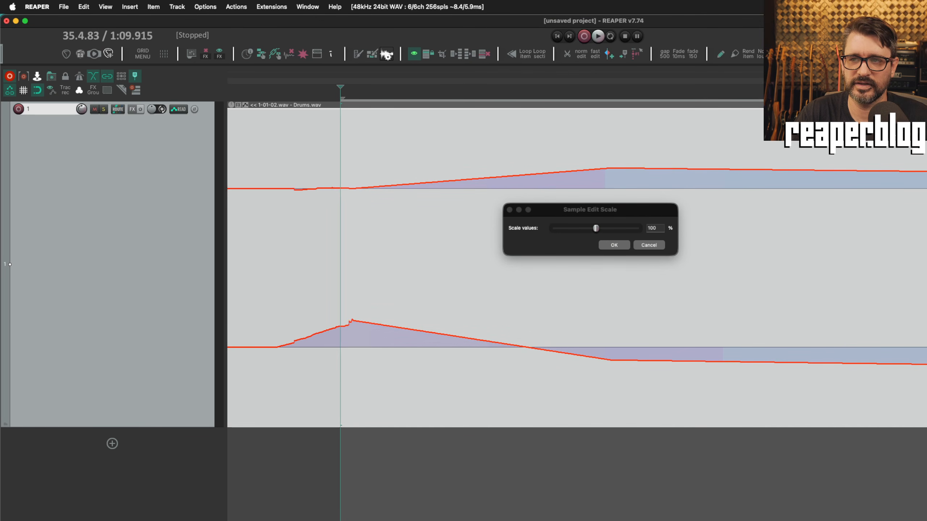
left_click_drag(595, 228, 516, 245)
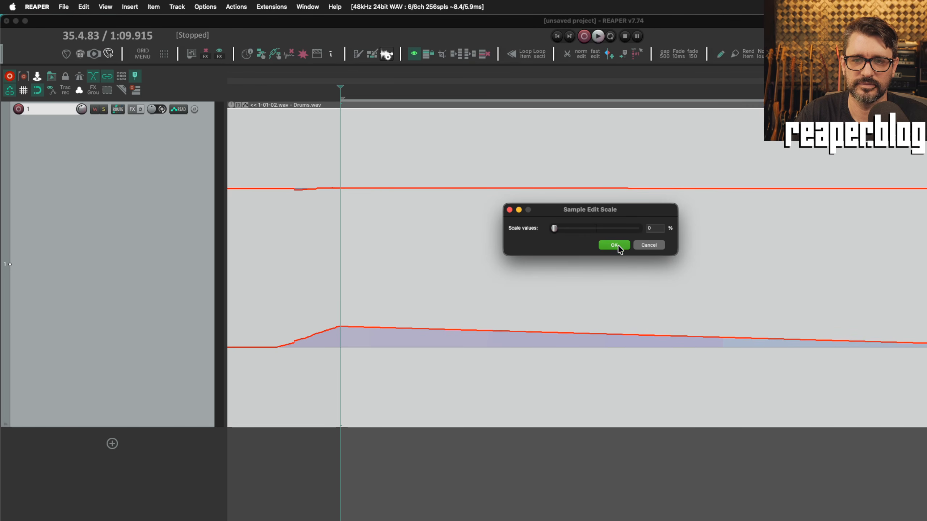
left_click(616, 243)
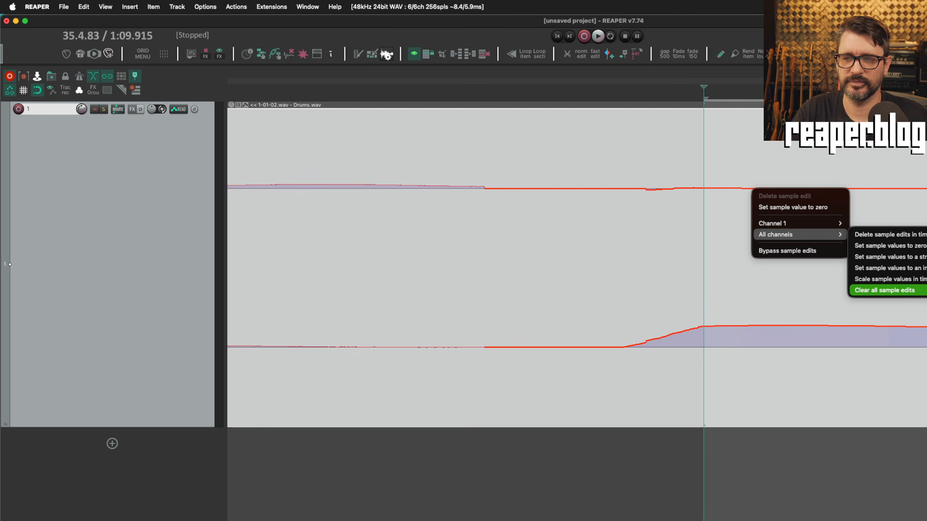
Clear all sample edits on all channels of the Drums item.
left_click(901, 288)
scroll(744, 210, "right", 10)
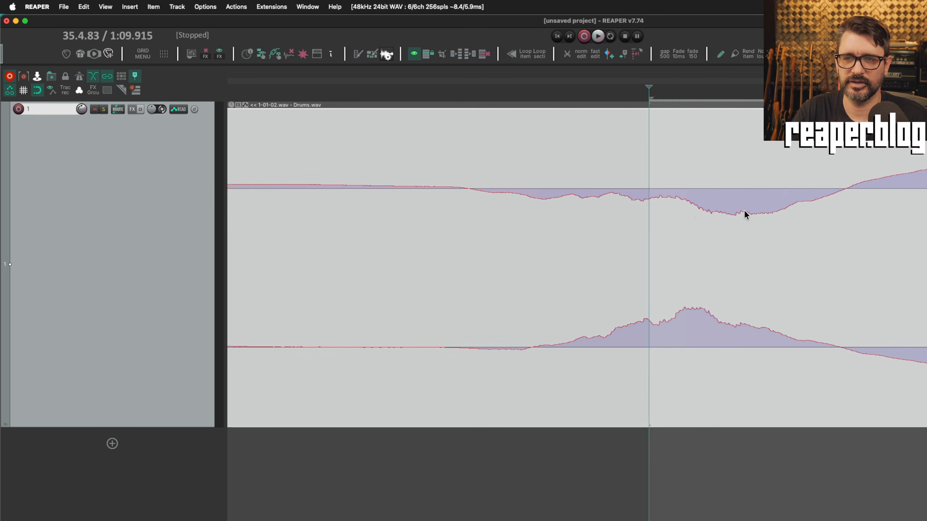
scroll(728, 207, "down", 3)
scroll(727, 207, "left", 8)
scroll(721, 204, "right", 10)
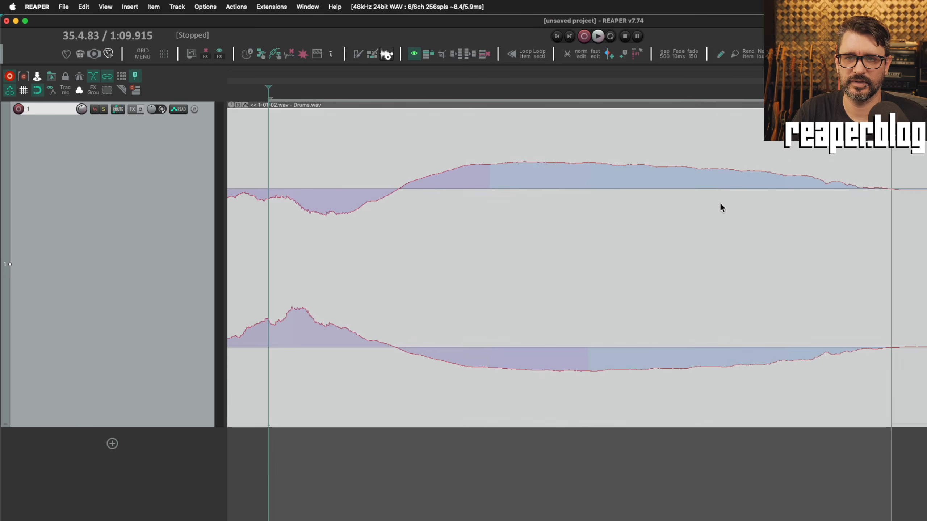
Set the sample values of all channels to an interpolated curve in the time selection.
right_click(608, 165)
mouse_move(663, 208)
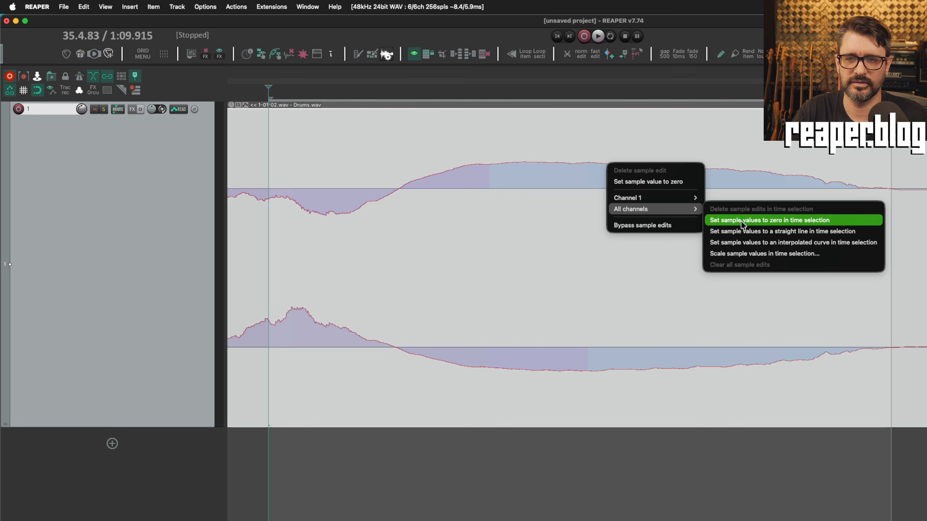
left_click(822, 243)
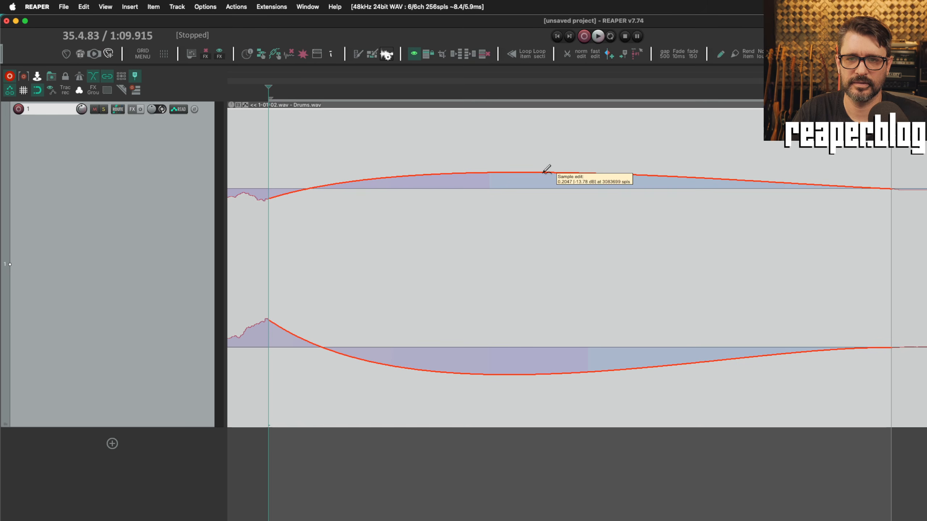
Filter the action list for "sample edit" and examine the delete, scale, straight line, interpolated curve and zero actions.
key("shift+slash")
type("sample edit")
scroll(509, 149, "down", 1)
left_click(500, 157)
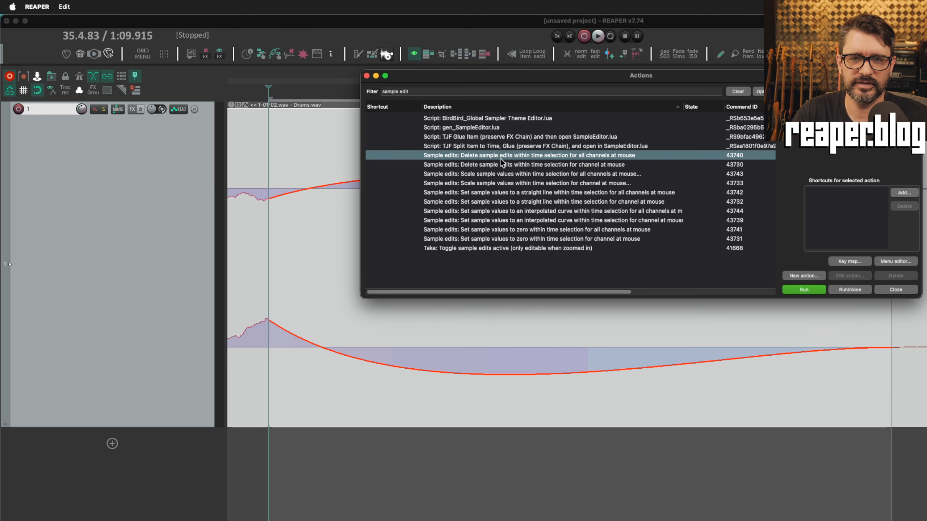
left_click(553, 165)
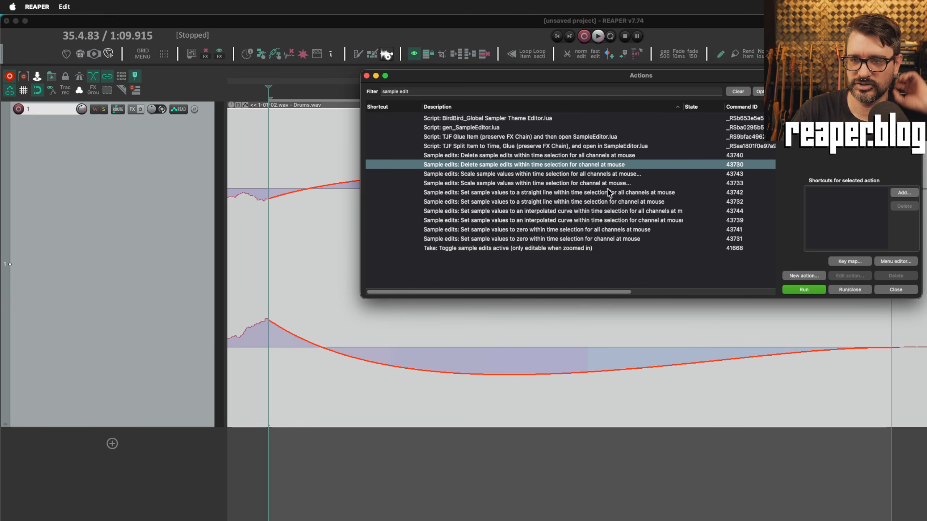
key("Up")
key("Down")
key("Down")
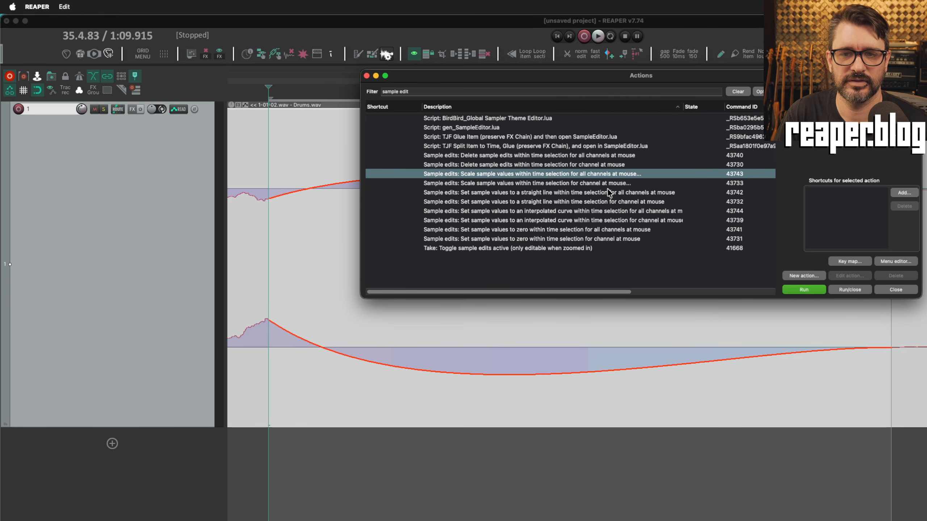
key("Down")
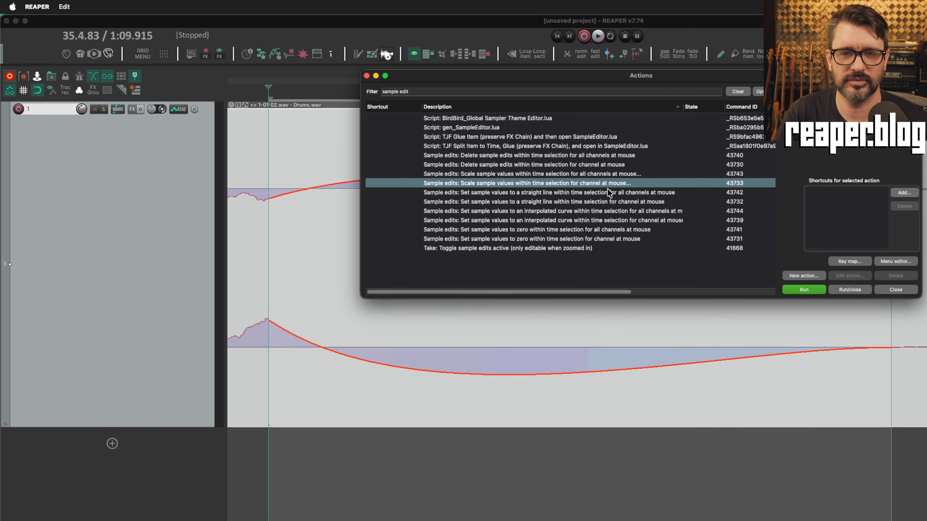
key("Down")
key("Down")
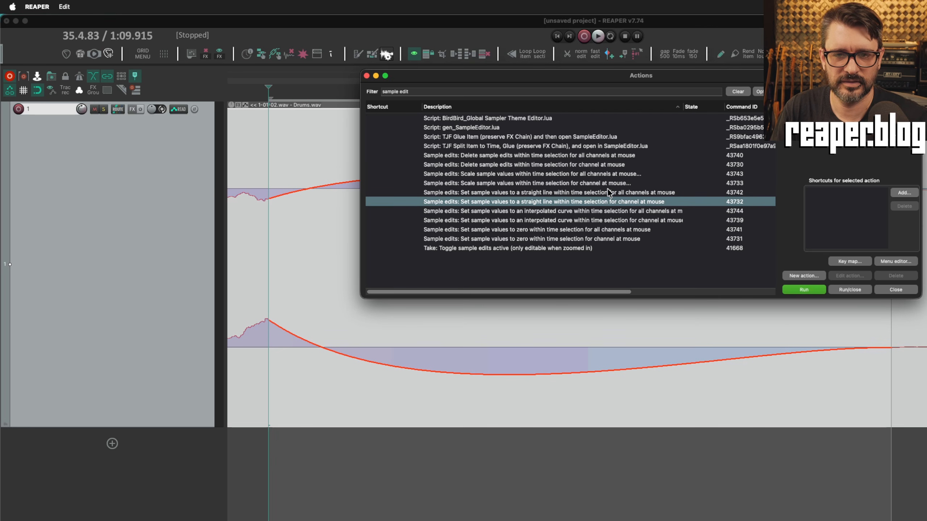
key("Up")
key("Down")
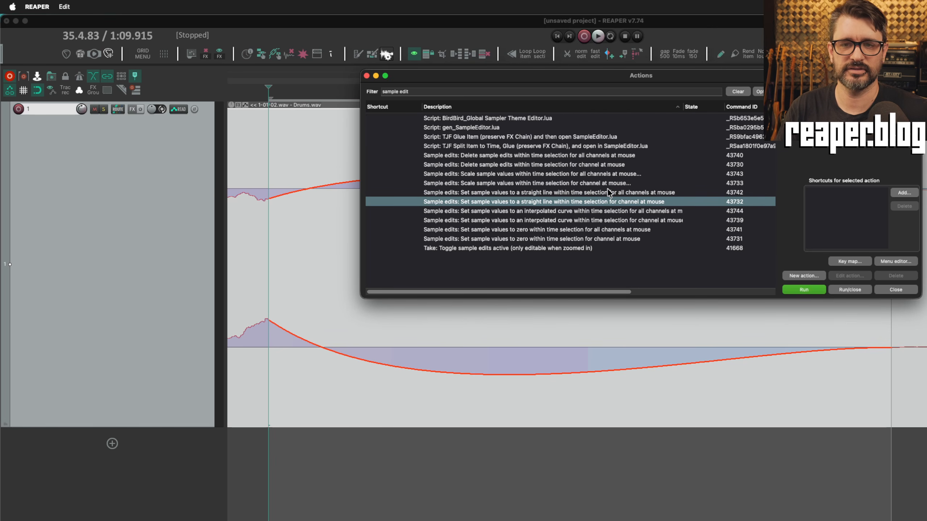
key("Down")
key("Down")
key("Down")
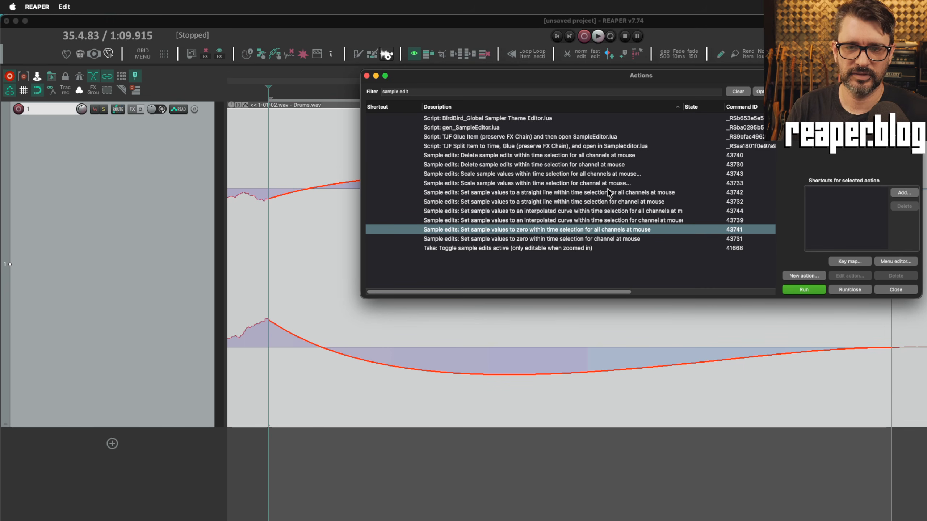
key("Up")
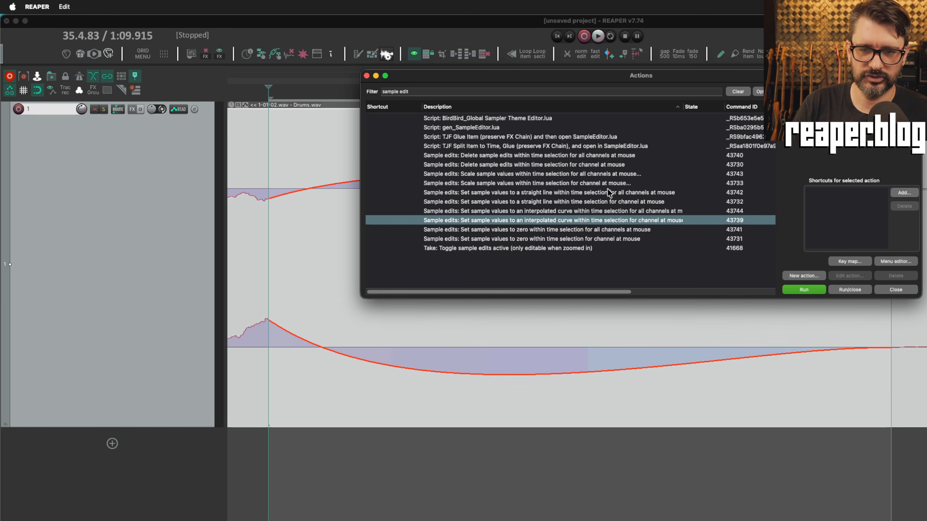
key("Up")
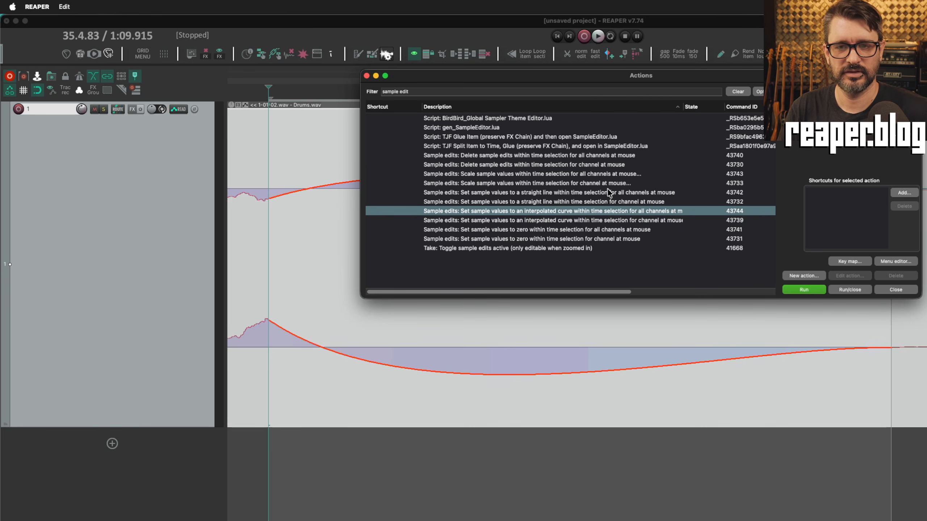
Examine the zero, interpolated curve and straight line sample edit actions in the filtered action list.
key("Down")
key("Down")
key("Down")
key("Down")
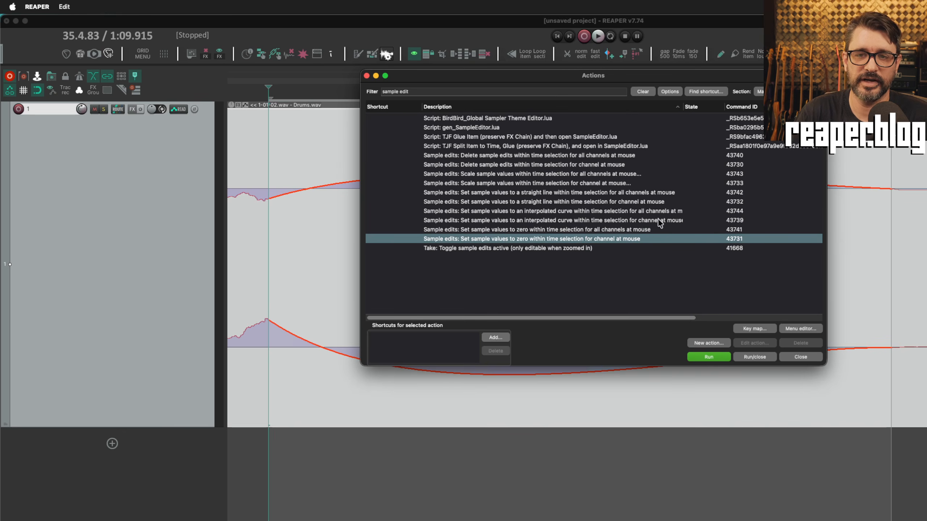
left_click(660, 194)
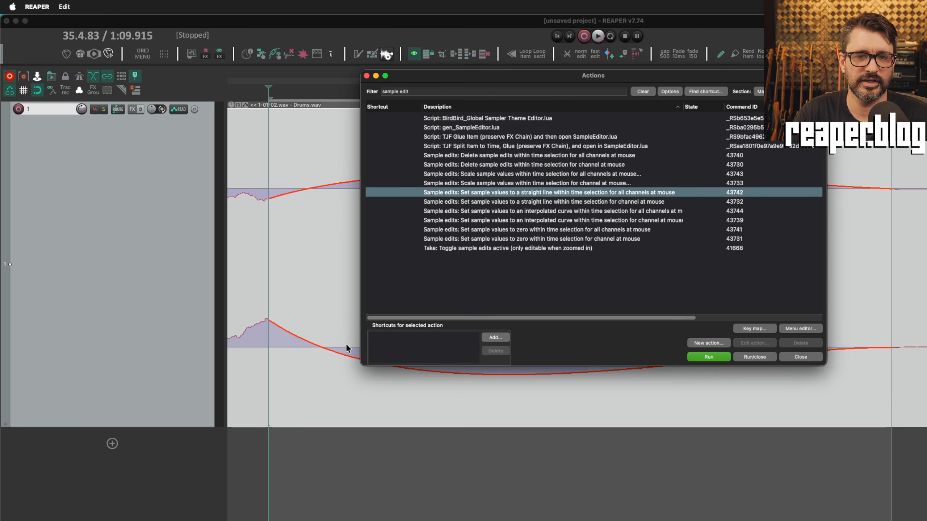
Move the Actions window off the waveform and draw freehand sample edits over the channel 1 curve.
left_click_drag(496, 76, 699, 95)
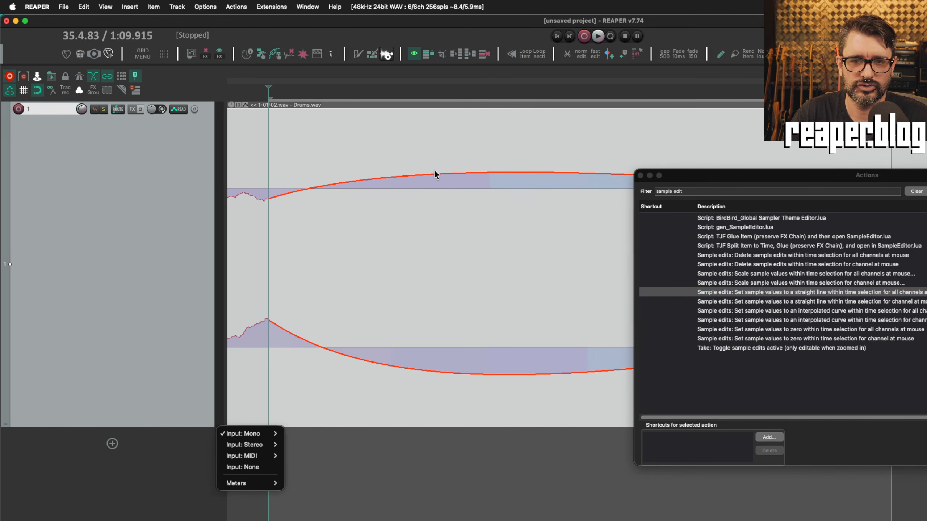
left_click(436, 172)
mouse_move(436, 173)
left_mouse_down()
mouse_move(464, 266)
mouse_move(472, 219)
mouse_move(458, 117)
mouse_move(461, 200)
mouse_move(455, 106)
mouse_move(457, 177)
mouse_move(505, 138)
mouse_move(560, 150)
mouse_move(558, 161)
left_mouse_up()
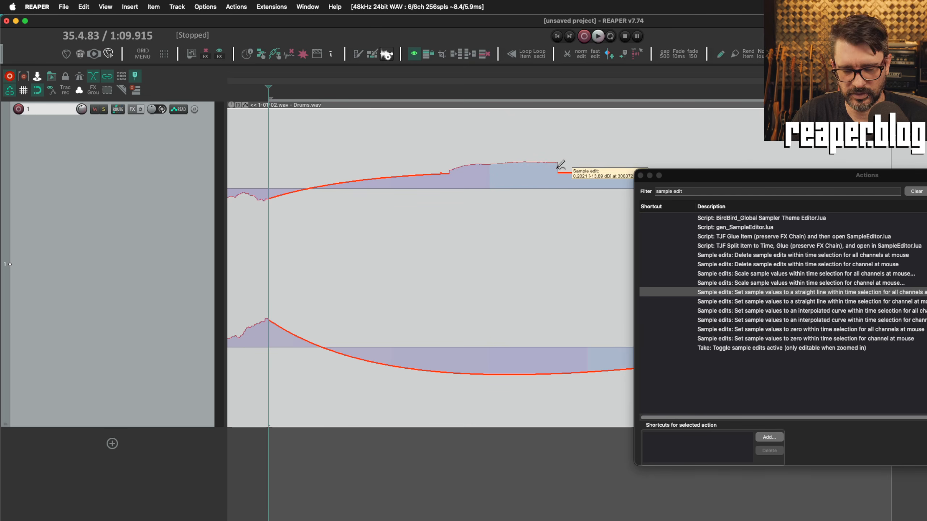
mouse_move(420, 174)
left_mouse_down()
mouse_move(442, 144)
mouse_move(438, 157)
mouse_move(439, 143)
mouse_move(428, 149)
mouse_move(467, 142)
mouse_move(510, 157)
mouse_move(420, 166)
mouse_move(523, 160)
mouse_move(586, 170)
mouse_move(516, 163)
mouse_move(407, 174)
mouse_move(624, 176)
mouse_move(448, 166)
left_mouse_up()
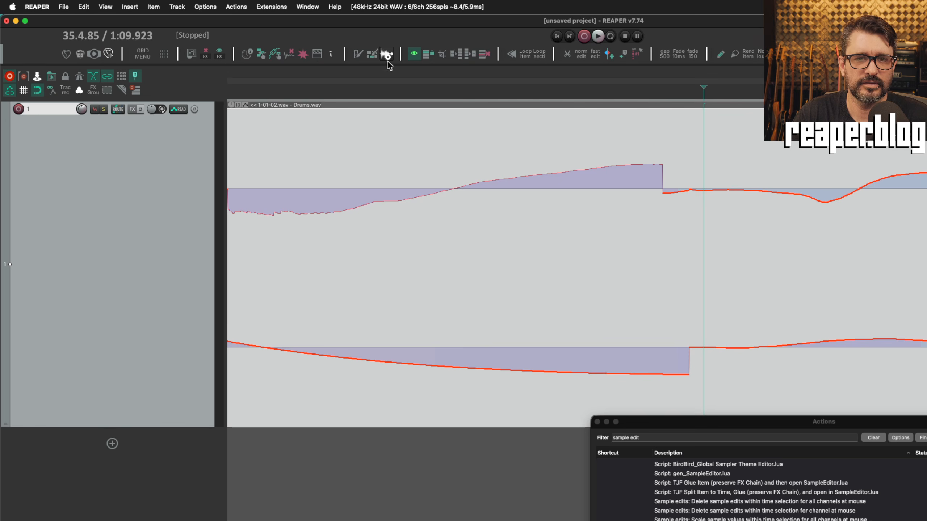
Display the spectrogram together with peaks for the Drums item and close the Actions window.
left_click(387, 58)
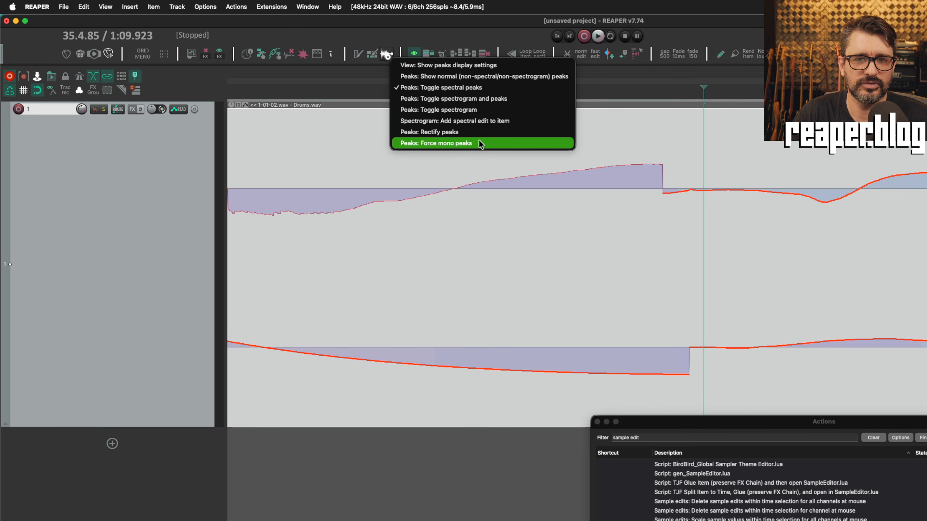
left_click(436, 99)
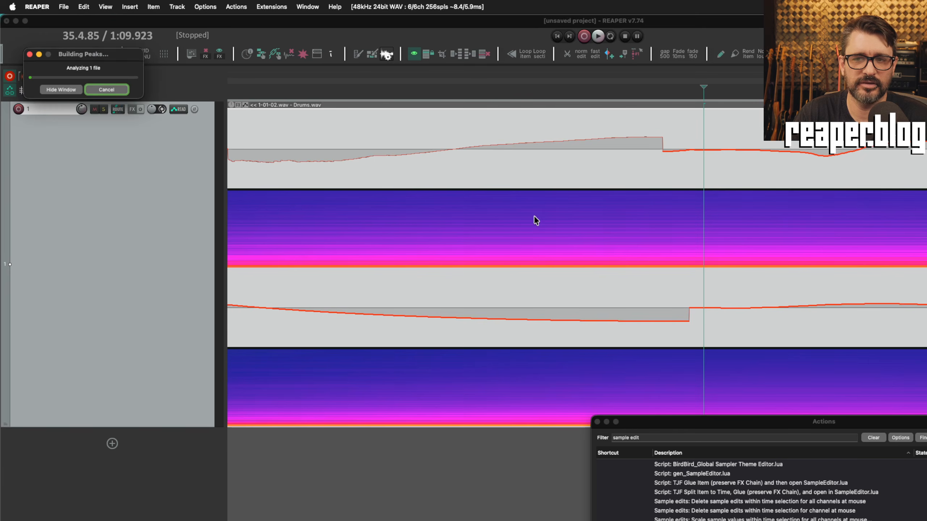
left_click(596, 423)
Draw jagged freehand sample edits in channel 1 and channel 2 above their spectrograms.
left_click(782, 273)
mouse_move(679, 146)
left_mouse_down()
mouse_move(704, 127)
mouse_move(764, 161)
mouse_move(890, 148)
left_mouse_up()
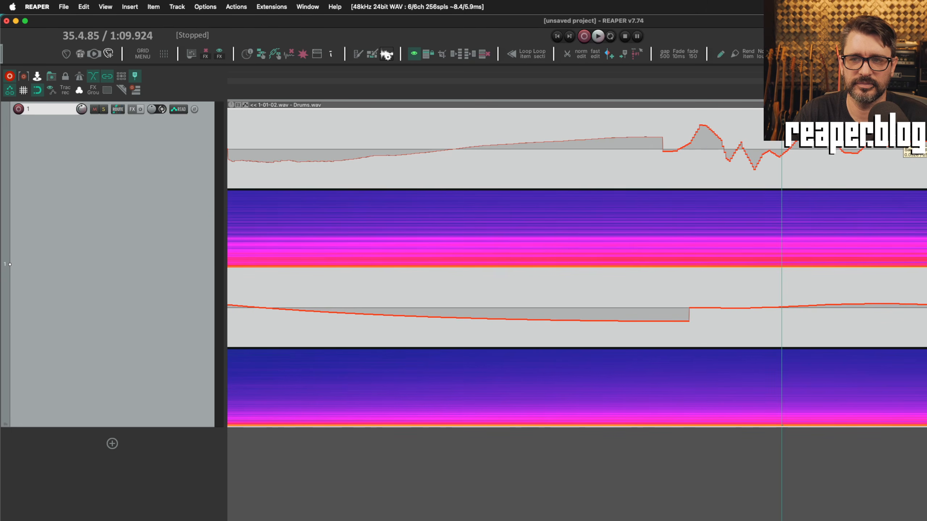
mouse_move(724, 308)
left_mouse_down()
mouse_move(772, 325)
mouse_move(852, 307)
mouse_move(925, 316)
left_mouse_up()
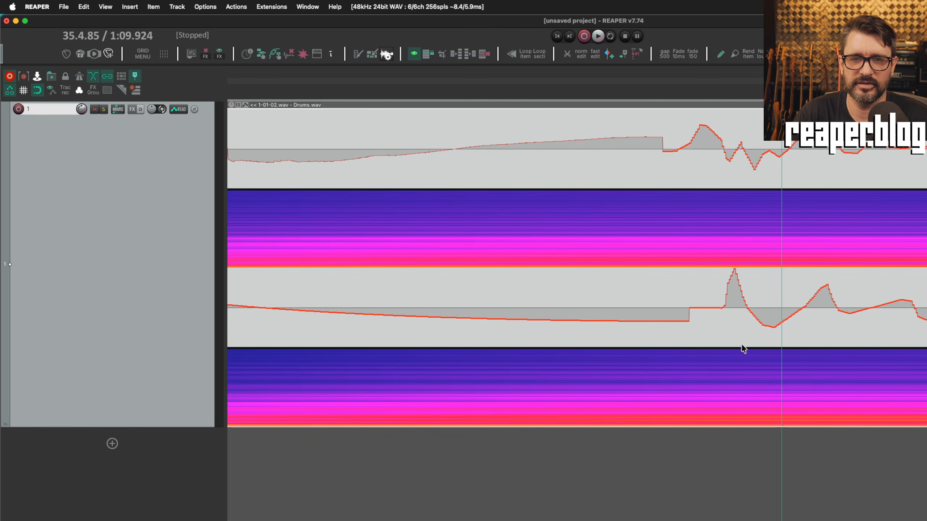
Switch the Drums item to a single mono waveform and draw sample edits across the sudden drop in the curve.
left_click(663, 166)
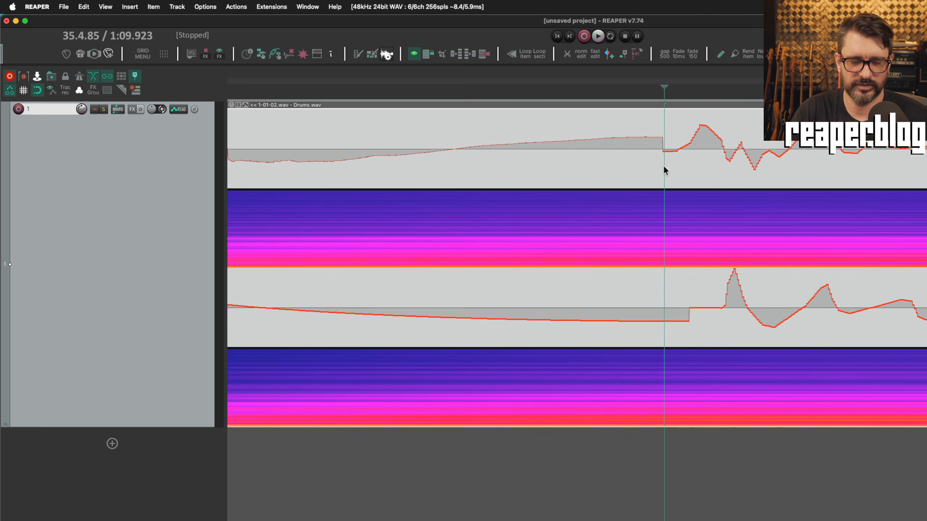
key("m")
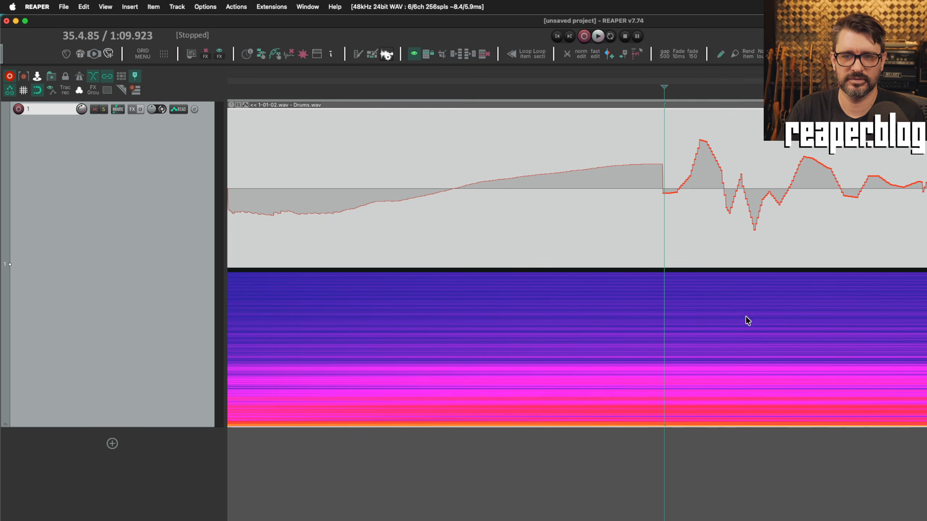
mouse_move(610, 166)
left_mouse_down()
mouse_move(630, 221)
mouse_move(810, 153)
mouse_move(621, 151)
mouse_move(554, 176)
mouse_move(460, 186)
mouse_move(559, 209)
mouse_move(540, 200)
mouse_move(633, 136)
mouse_move(725, 132)
mouse_move(799, 148)
left_mouse_up()
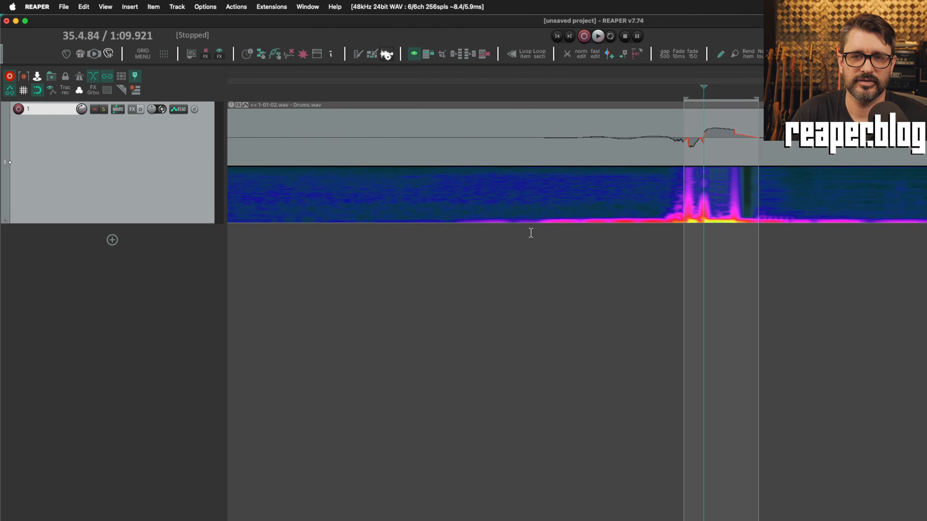
Create three separate regions over the Drums item, starting at about bars 16.3, 19.4 and 27.1.
left_click_drag(258, 91, 416, 91)
key("shift+r")
key("shift+r")
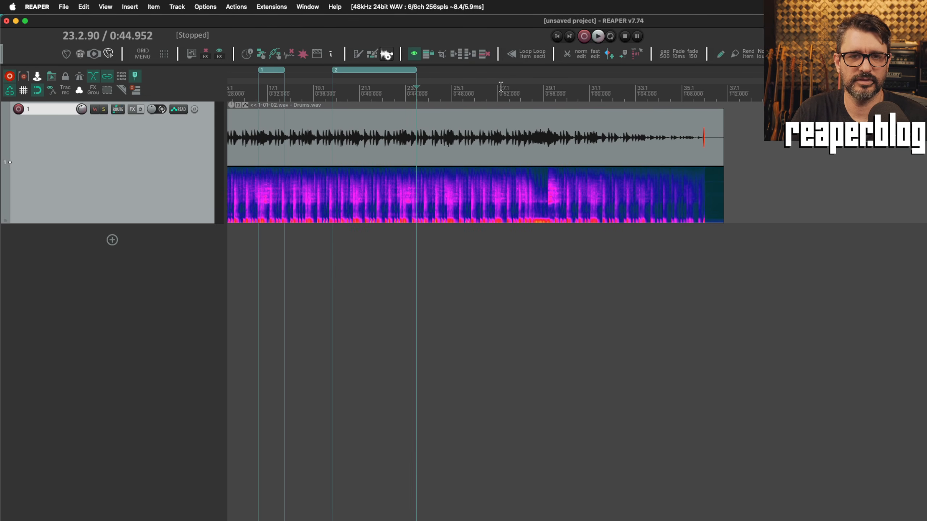
left_click_drag(502, 91, 560, 91)
key("shift+r")
Open the Region/Marker Manager.
left_click(218, 8)
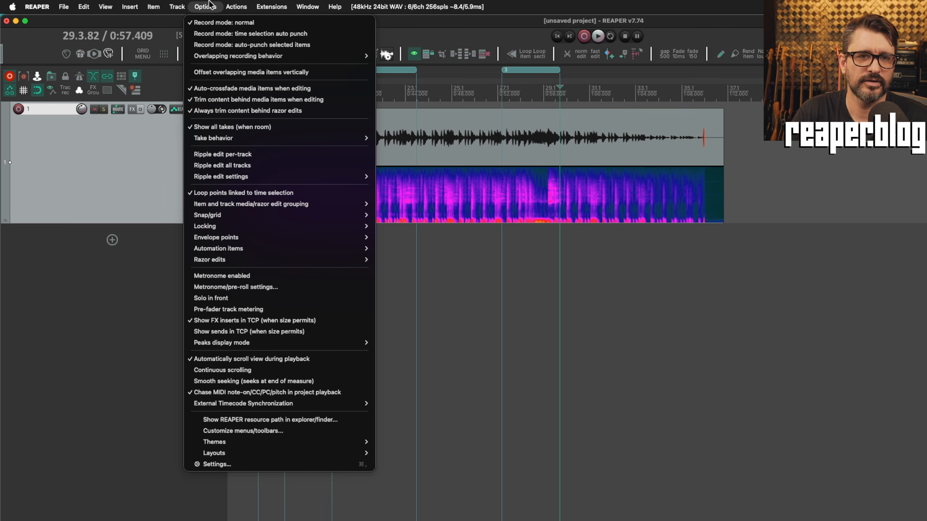
mouse_move(106, 8)
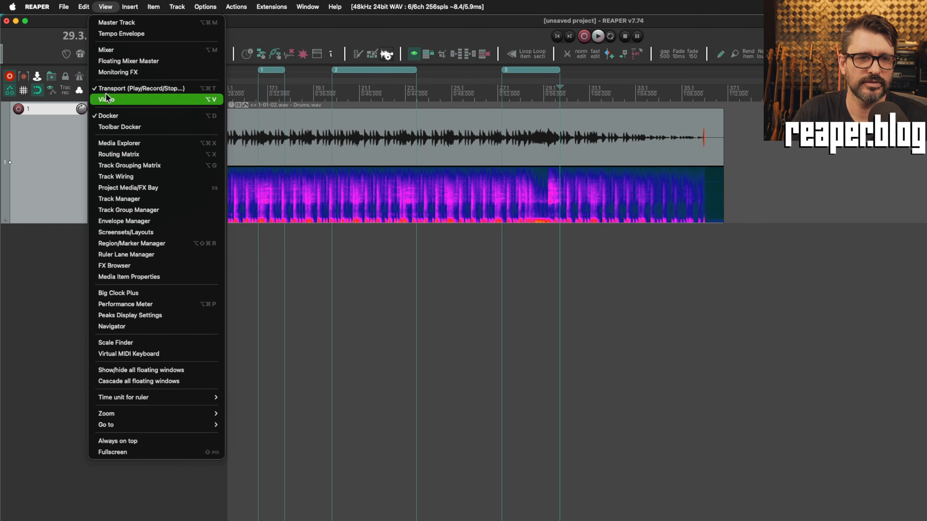
left_click(132, 244)
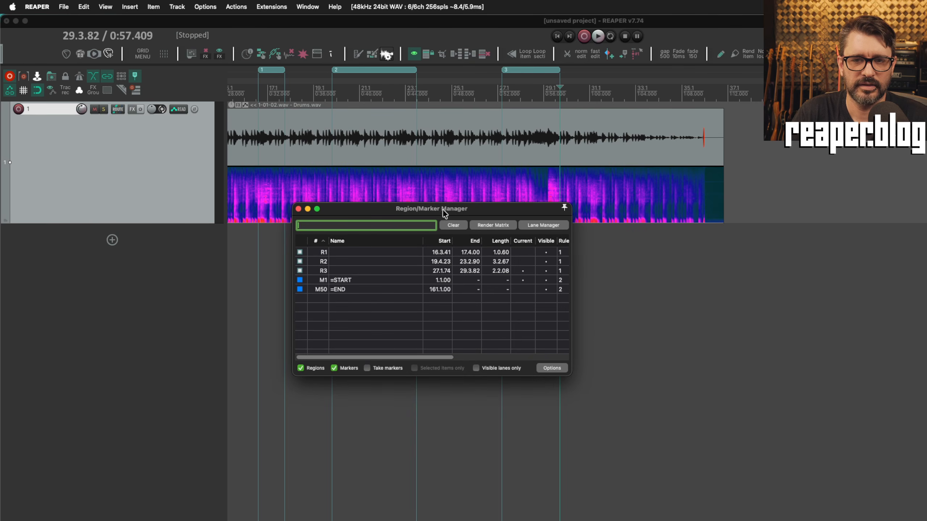
Select regions R1 and R3, copy their total length and paste it into the manager's filter.
left_click(554, 368)
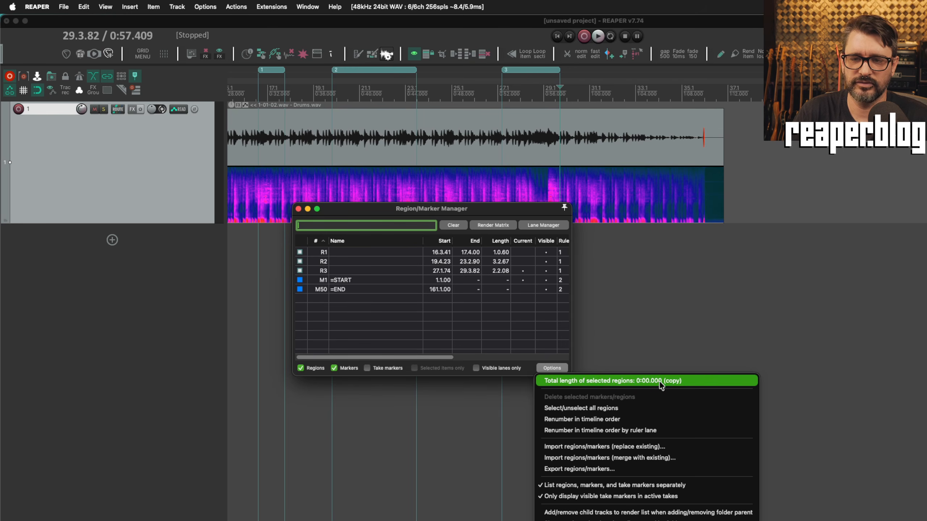
left_click(342, 254)
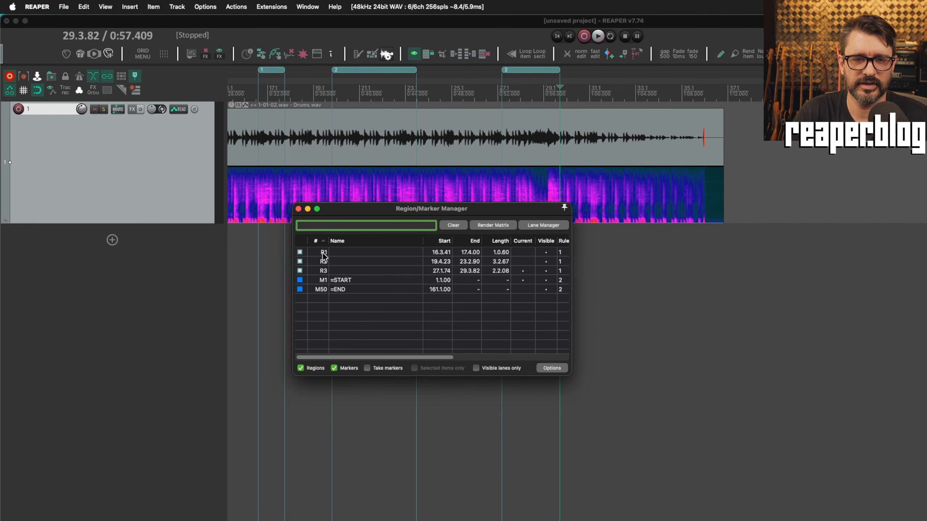
left_click(334, 255)
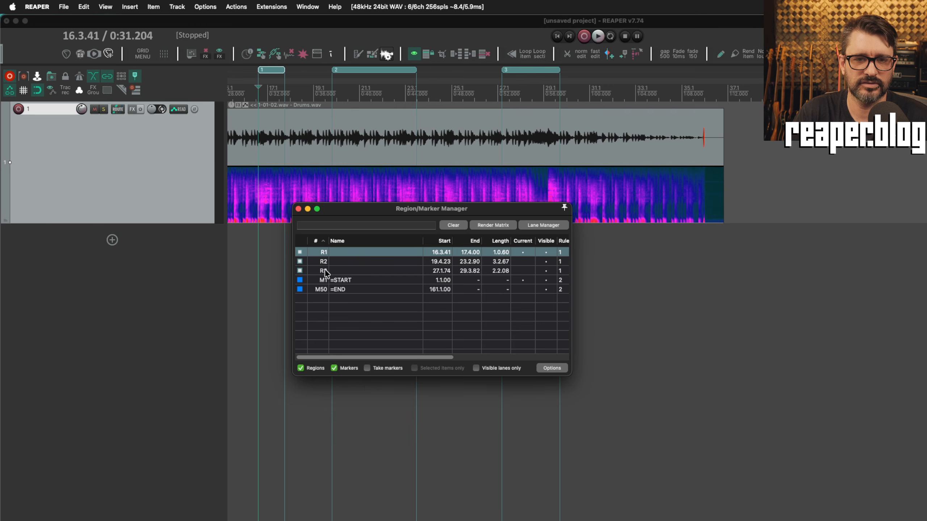
left_click(324, 270, "super")
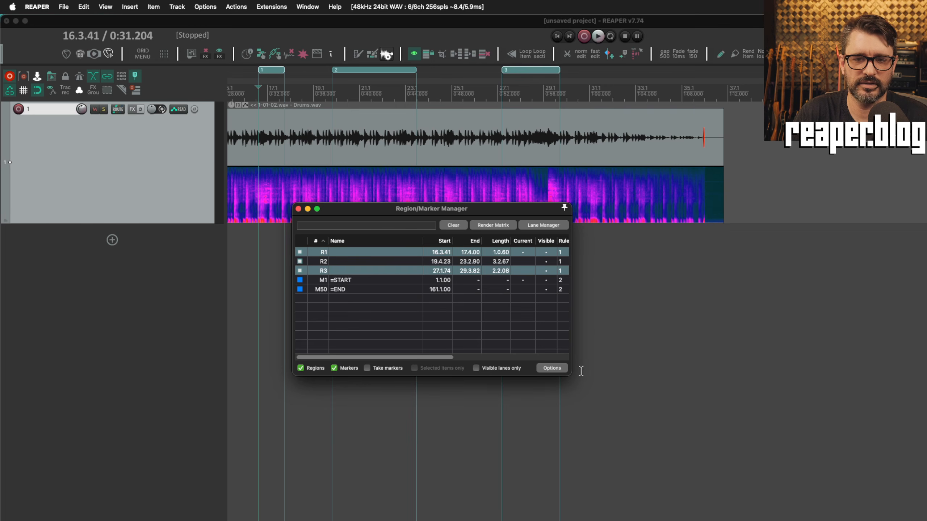
left_click(550, 369)
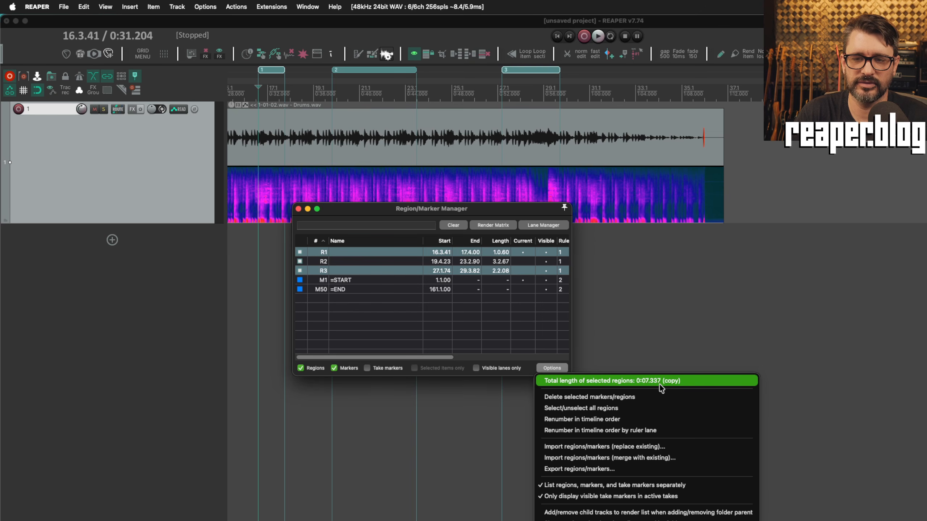
left_click(682, 381)
left_click(365, 226)
type("0:07.337")
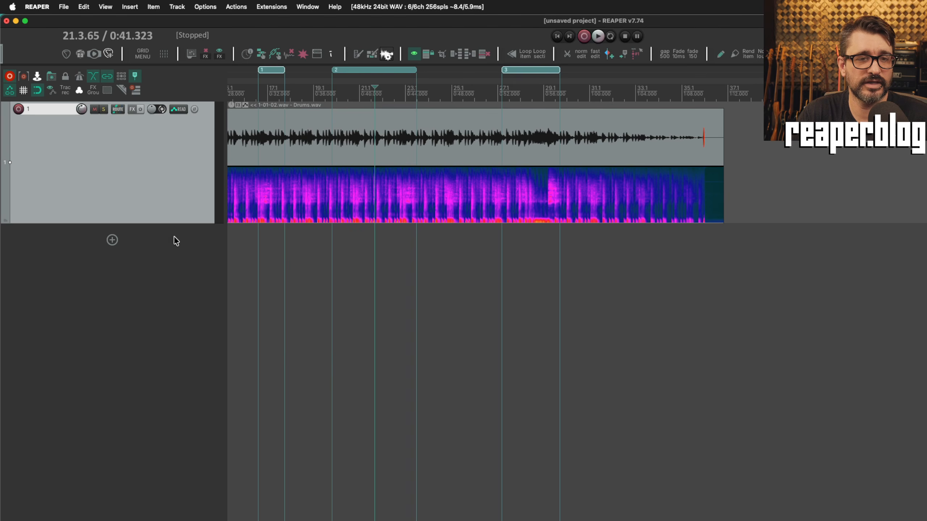
Enable inserting track templates at the end of the project.
right_click(173, 241)
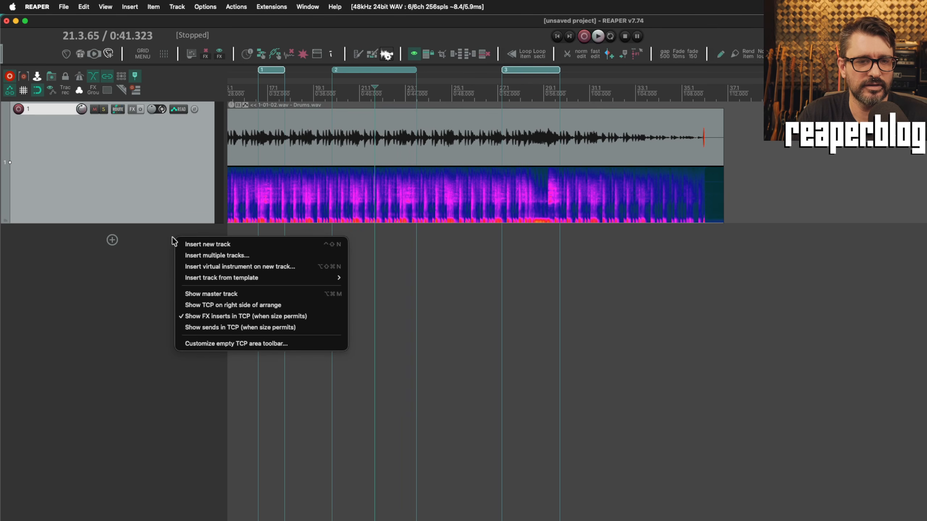
mouse_move(218, 278)
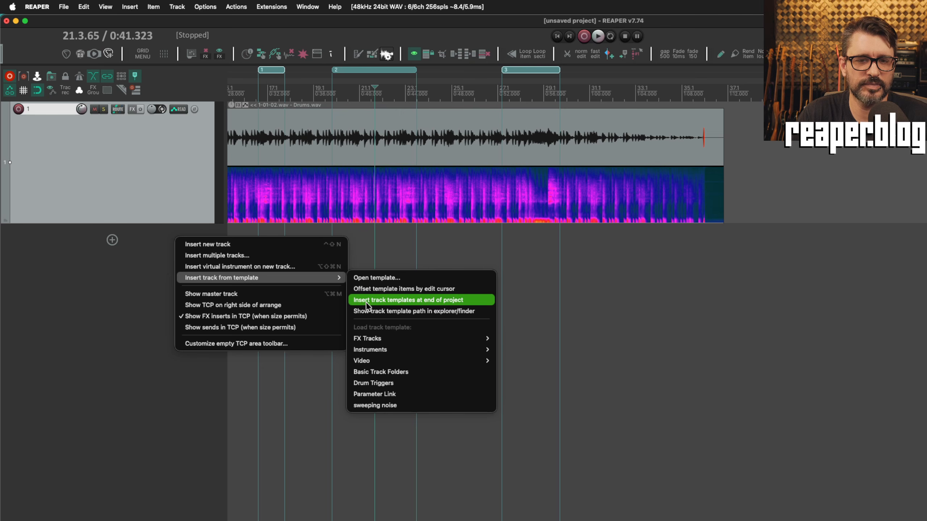
left_click(439, 301)
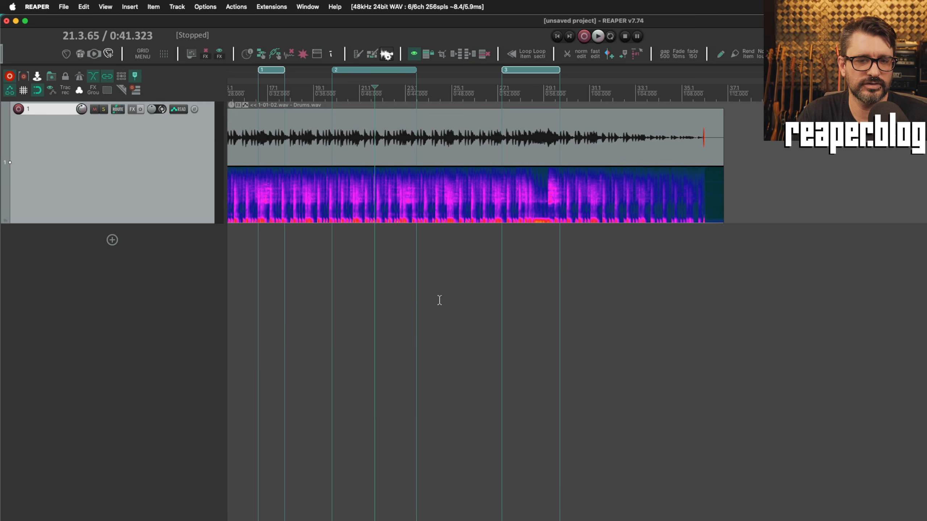
Insert the 3-band splitter track template from the FX Tracks group.
right_click(200, 246)
mouse_move(310, 286)
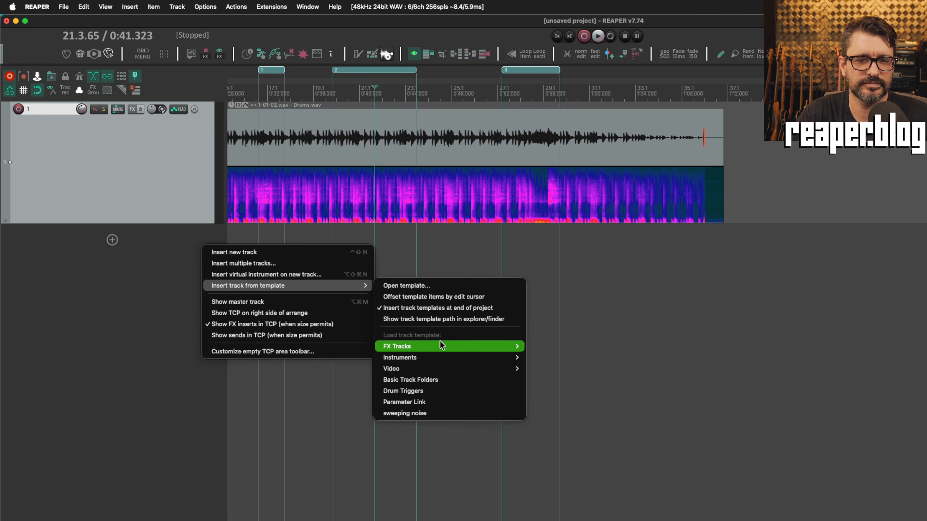
mouse_move(440, 345)
left_click(548, 343)
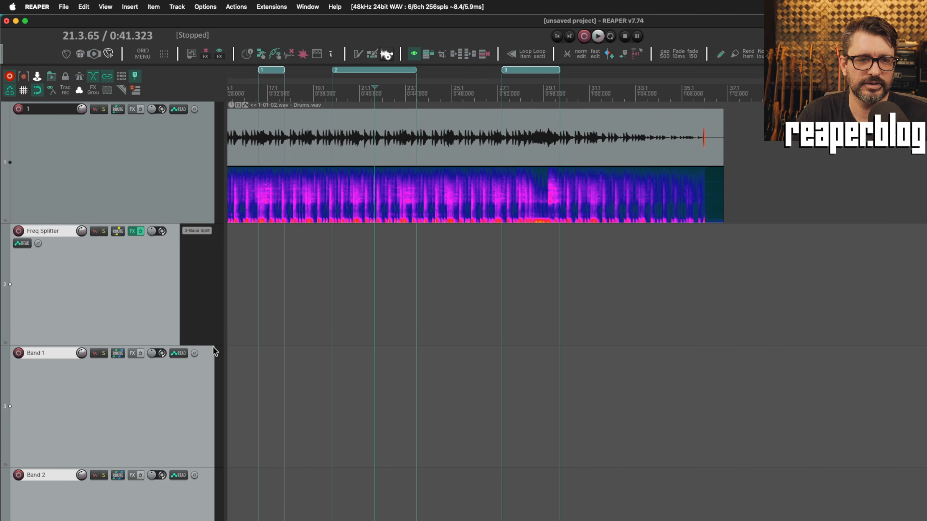
With track 1 selected, insert the Basic Track Folders template and shrink the tracks so all of them fit the view.
right_click(181, 185)
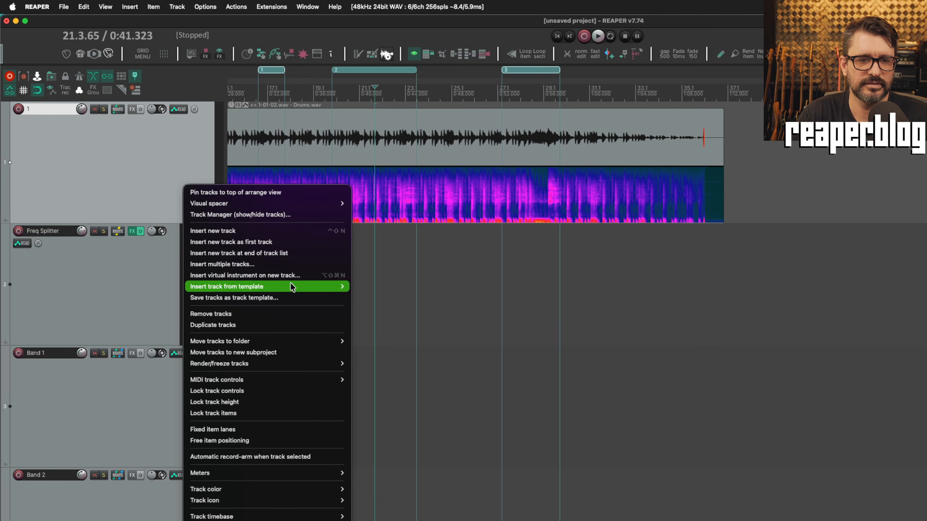
mouse_move(281, 287)
mouse_move(446, 351)
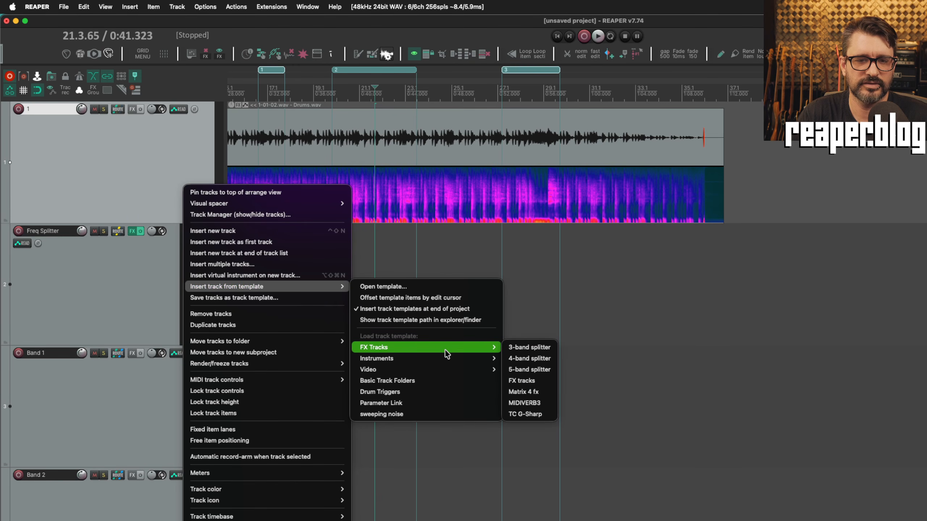
left_click(420, 392)
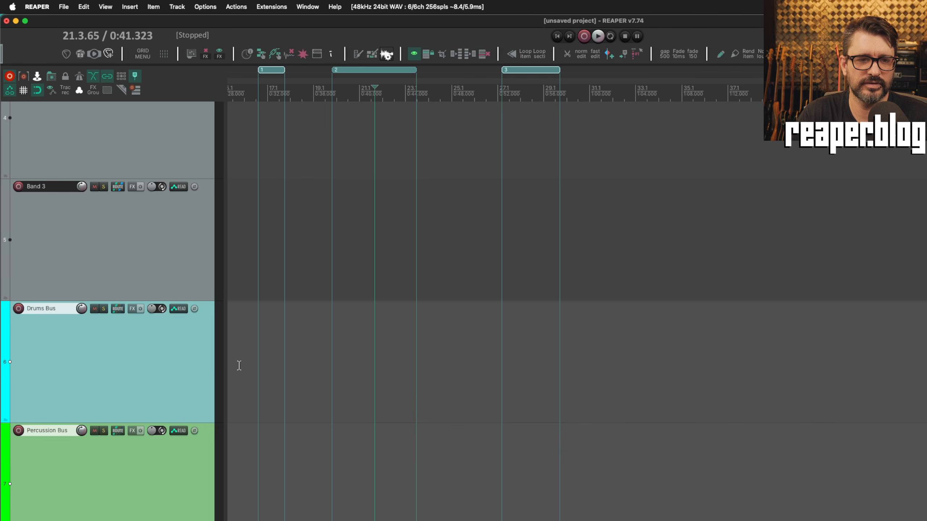
scroll(193, 371, "down", 6)
scroll(193, 370, "up", 1)
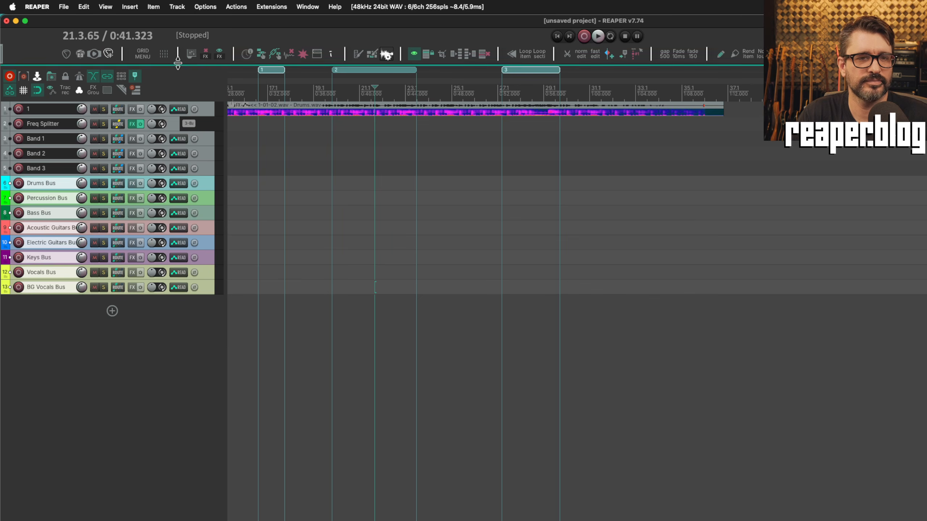
Select track 1 and disable inserting track templates at the end of the project.
right_click(214, 114)
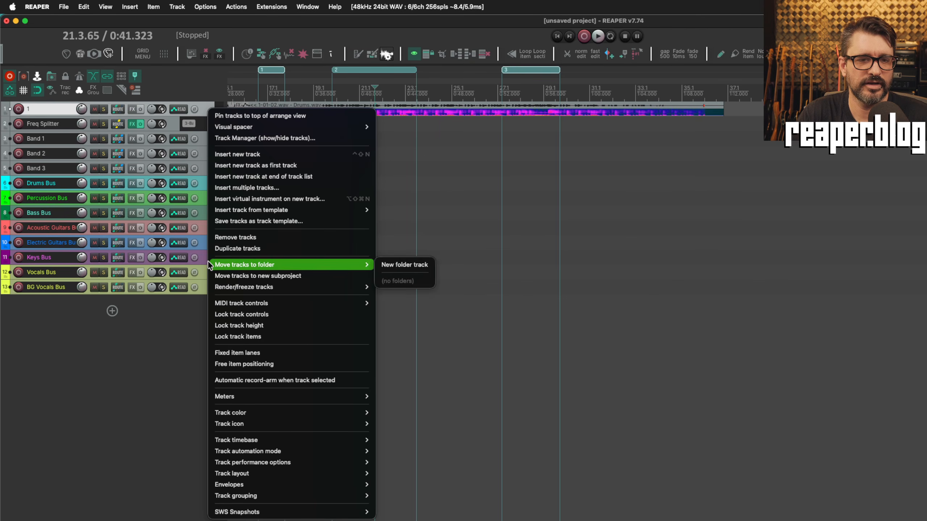
right_click(165, 339)
mouse_move(233, 378)
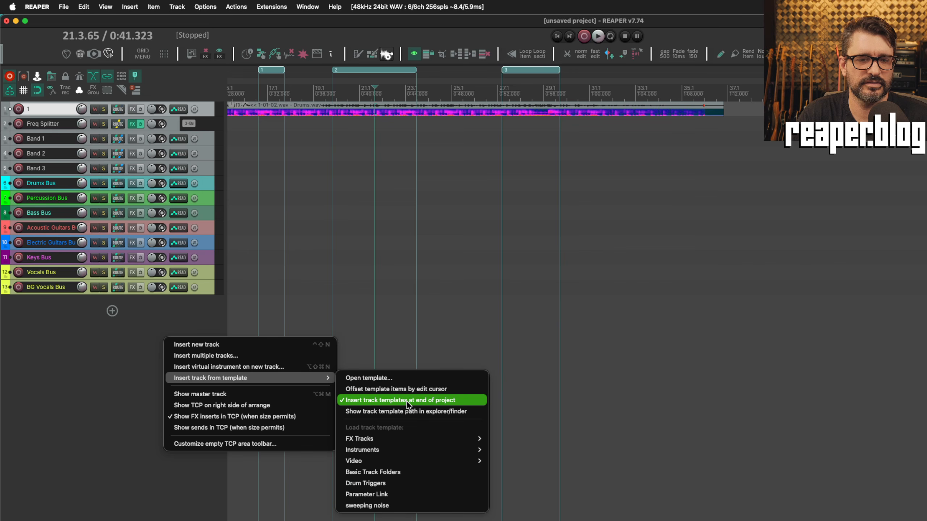
left_click(407, 401)
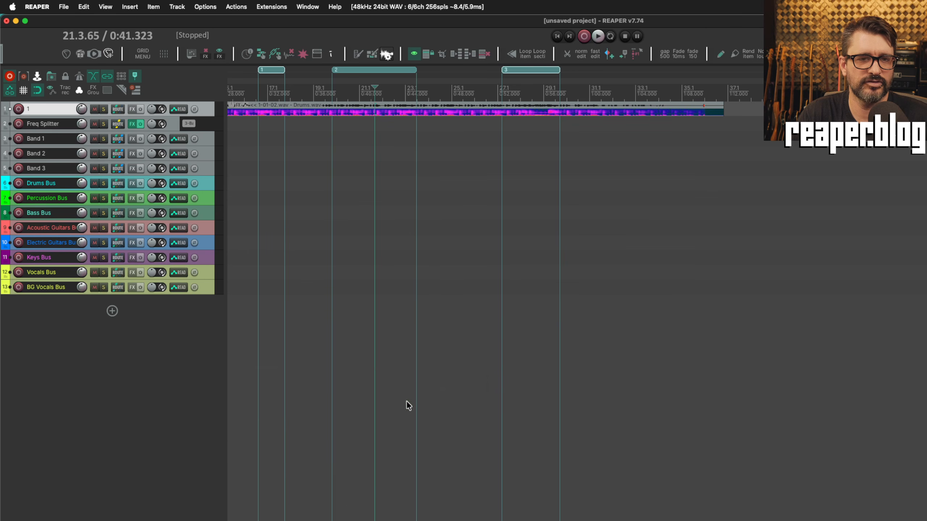
Insert the Linked controls track template from the Video group below track 1.
right_click(207, 110)
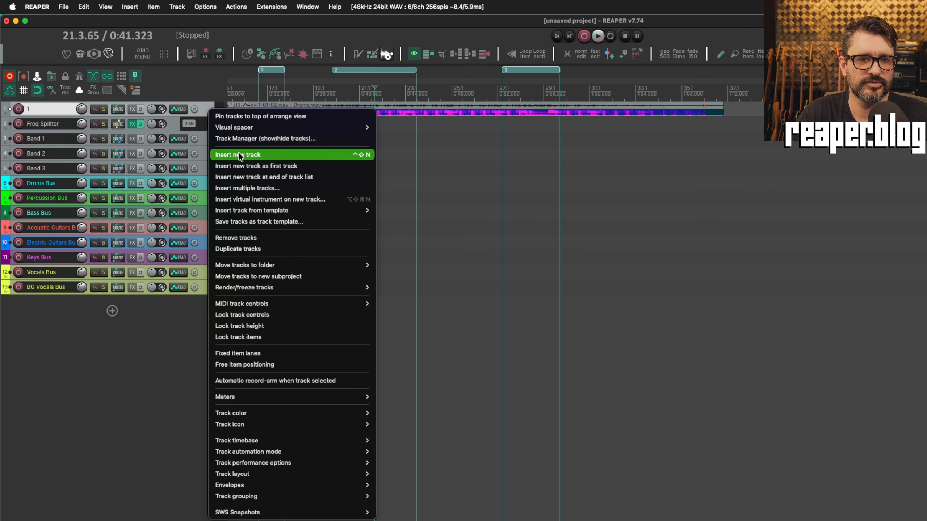
mouse_move(263, 210)
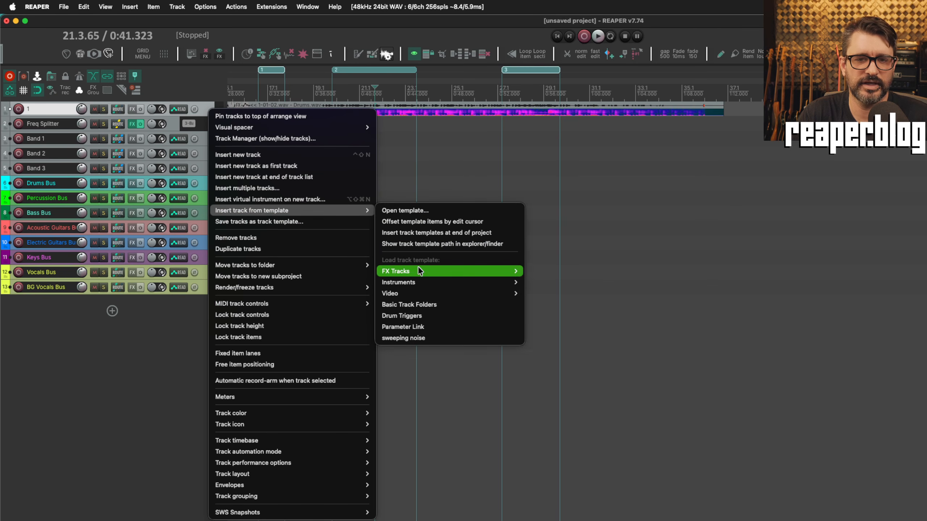
mouse_move(443, 295)
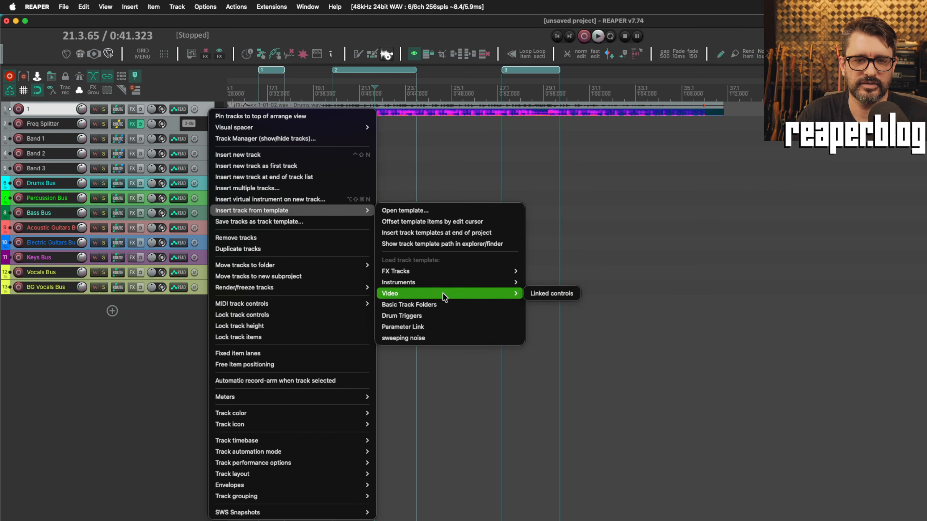
left_click(544, 294)
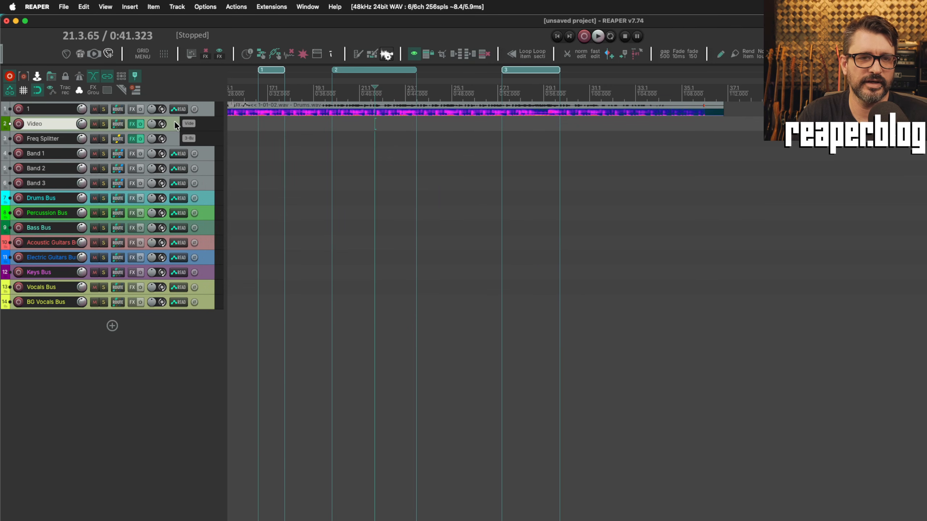
Open the project settings and show the general Project Settings page.
left_click(170, 367)
left_click(279, 187)
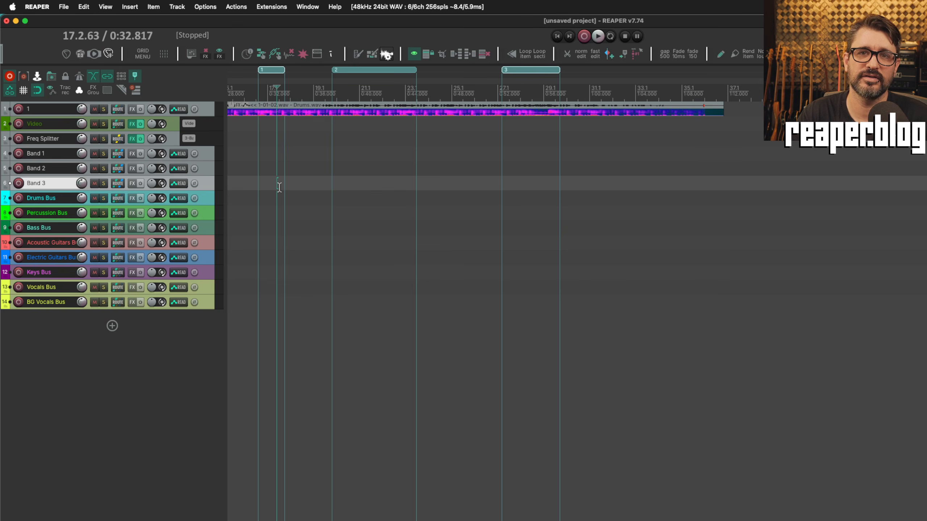
left_click(362, 178)
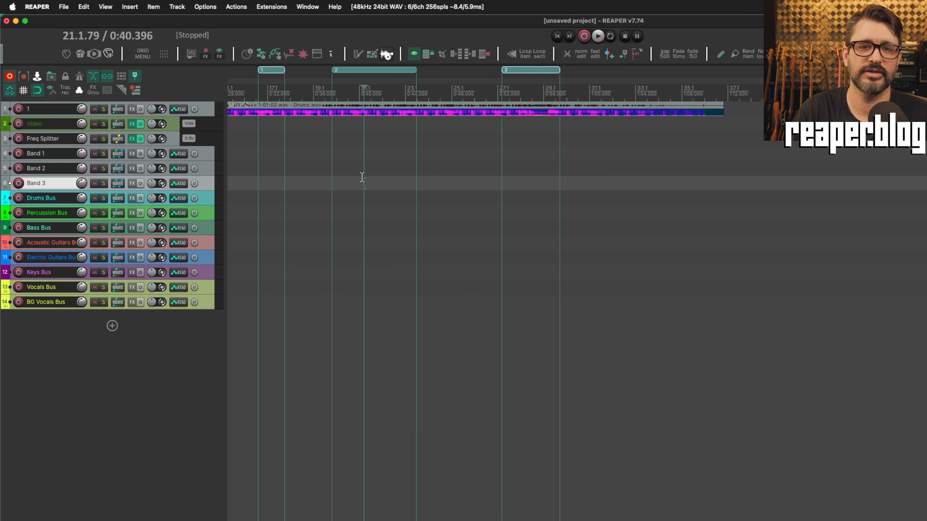
key("alt+Return")
left_click(349, 133)
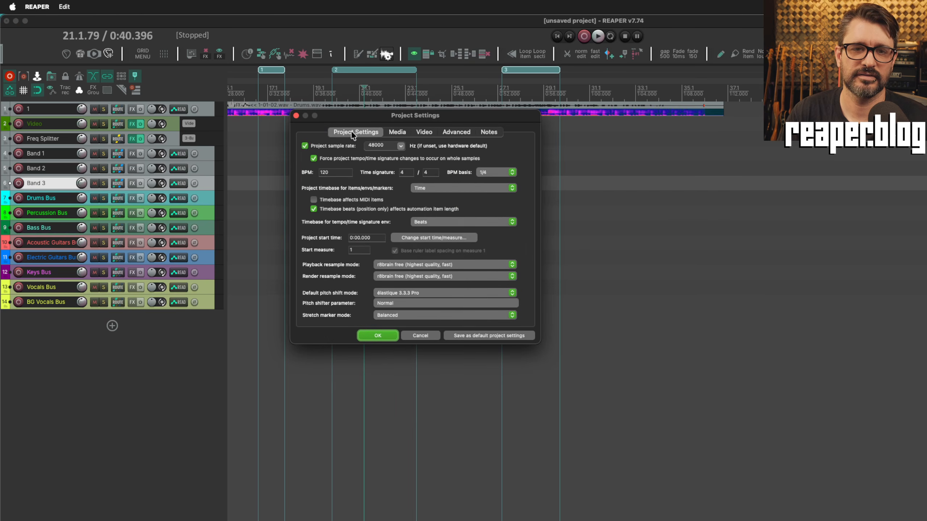
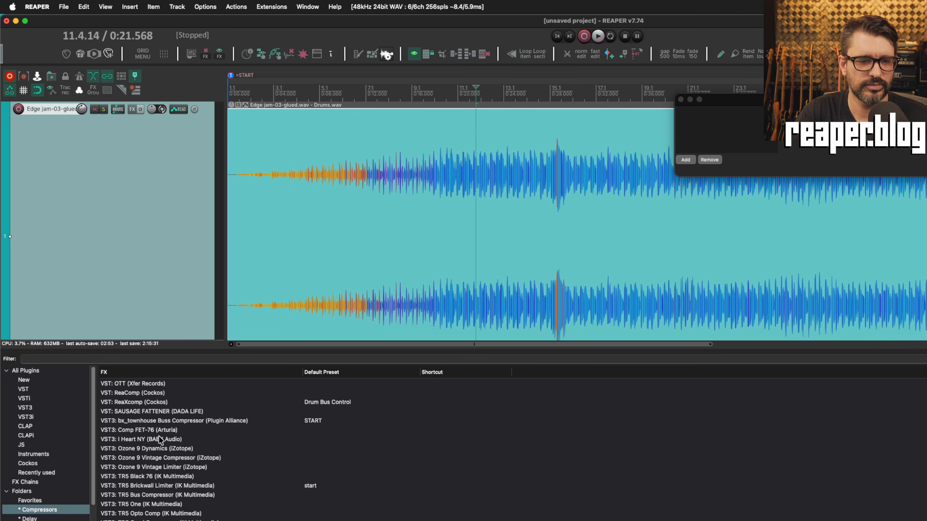
Add the Comp FET-76 compressor to the drums track and build a multi-mono FX from it.
left_click(151, 431)
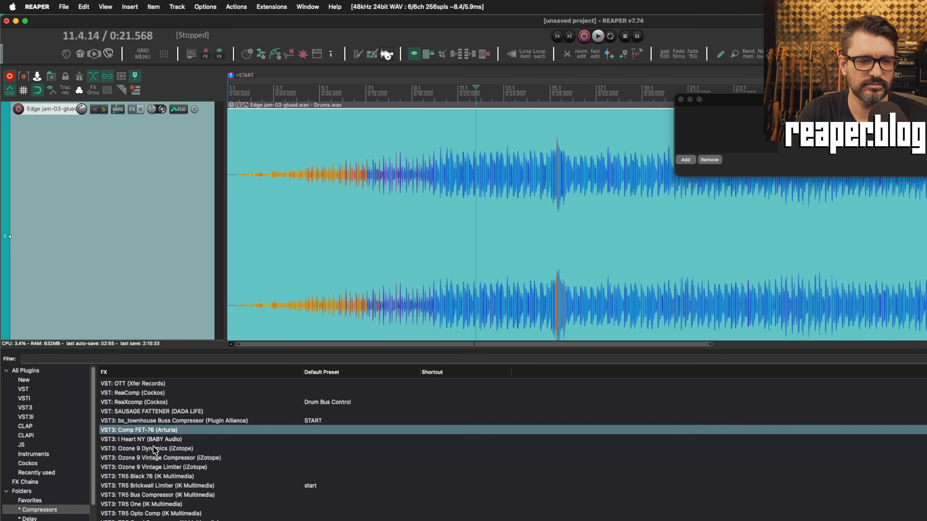
double_click(173, 429)
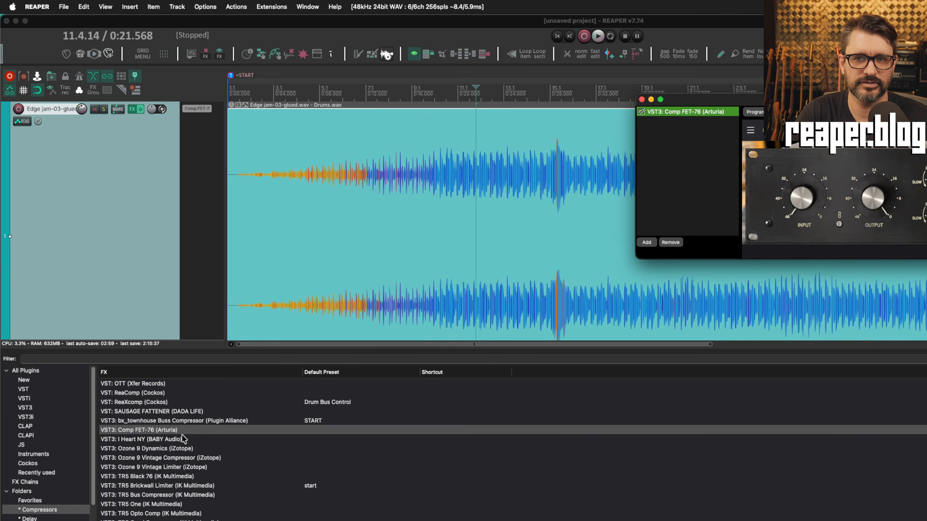
left_click_drag(749, 99, 352, 139)
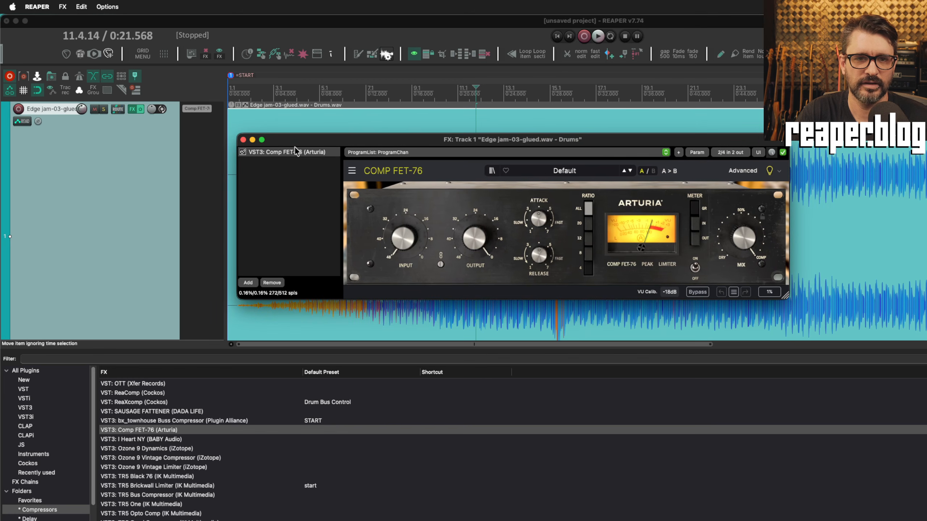
right_click(296, 152)
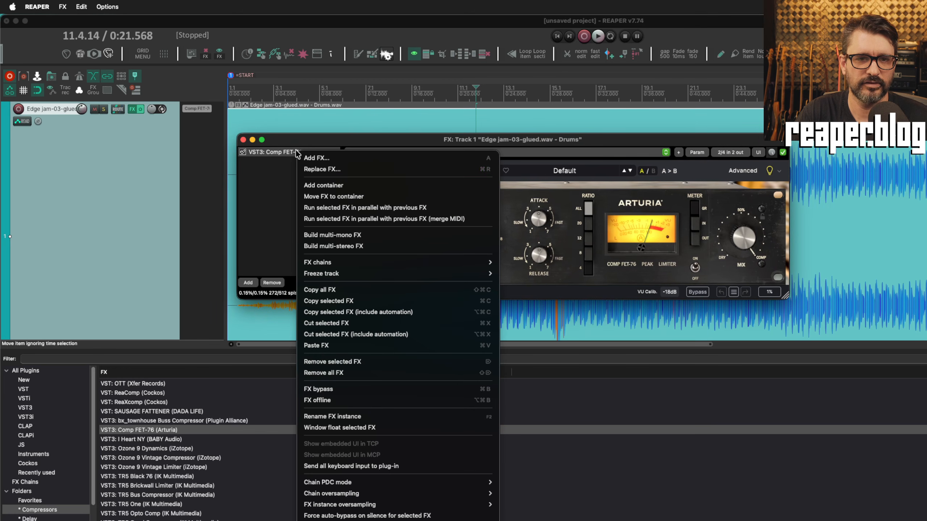
left_click(359, 235)
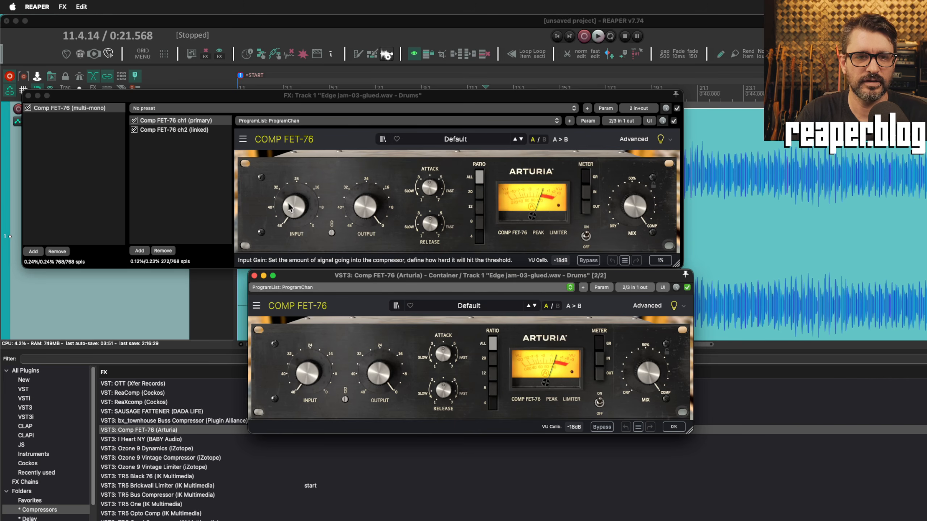
Set the primary Comp FET-76's input gain to about -26.3 dB and try its attack and ratio controls.
left_click_drag(294, 207, 294, 197)
left_click_drag(426, 187, 426, 202)
left_click_drag(294, 207, 294, 200)
left_click(477, 193)
left_click(478, 210)
left_click(478, 193)
left_click_drag(294, 202, 294, 201)
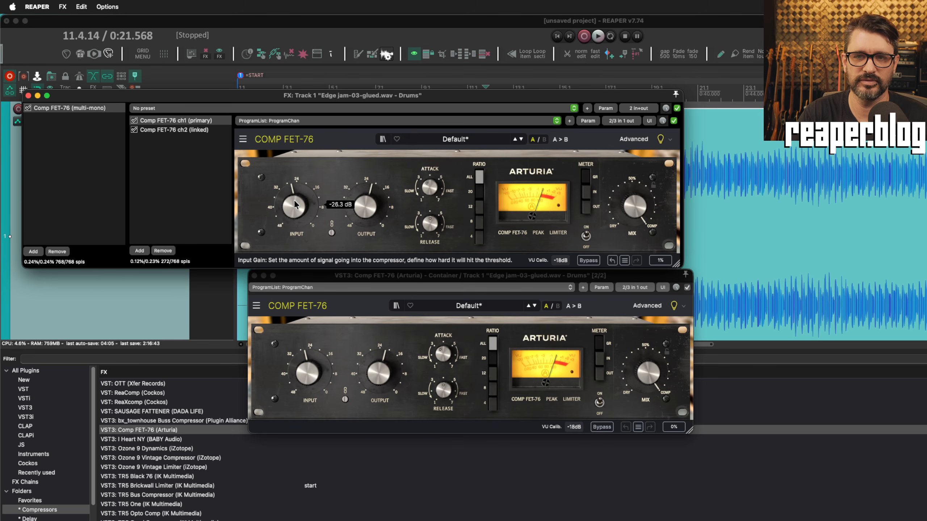
Examine the channel routing of the primary Comp FET-76 instance and of the multi-mono container.
left_click(621, 121)
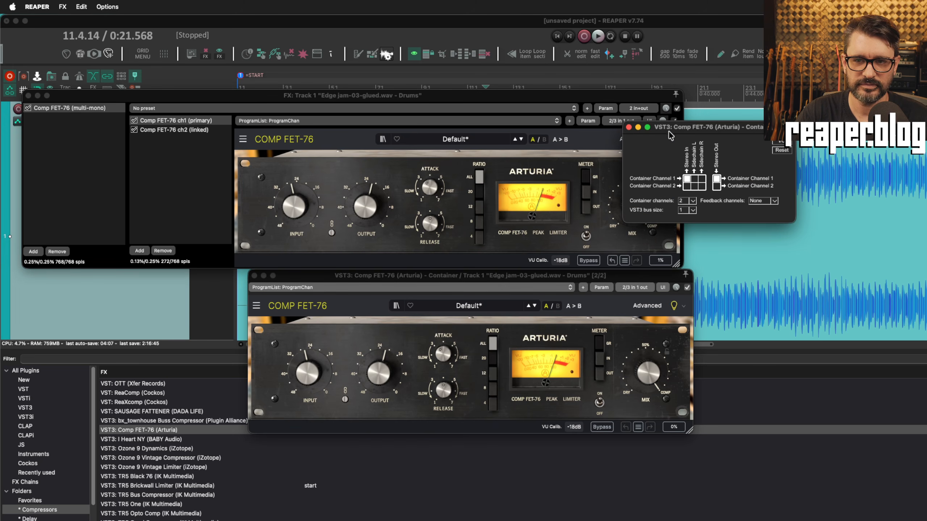
left_click_drag(670, 136, 634, 134)
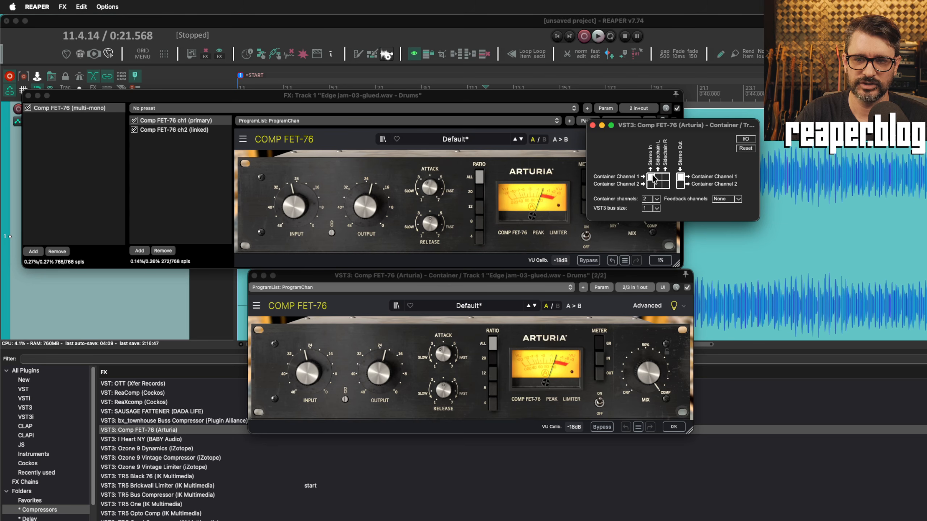
left_click(592, 125)
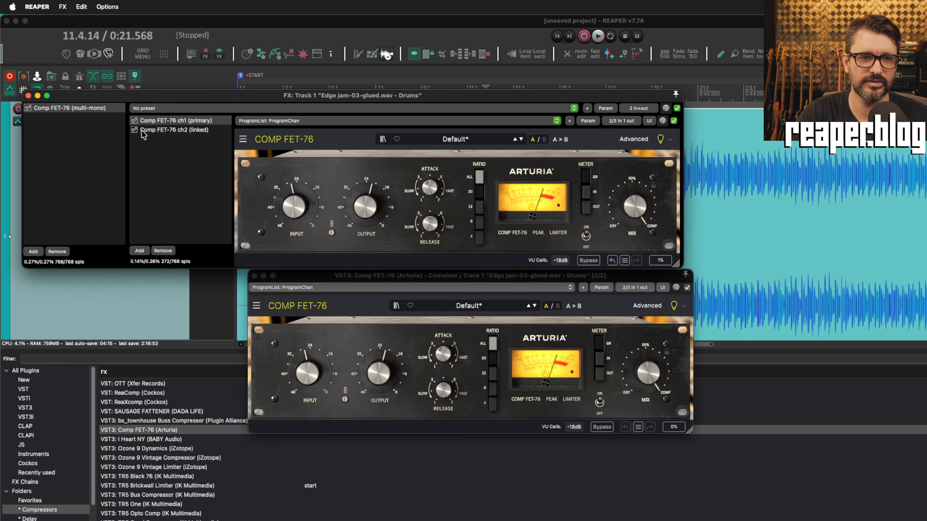
left_click(621, 120)
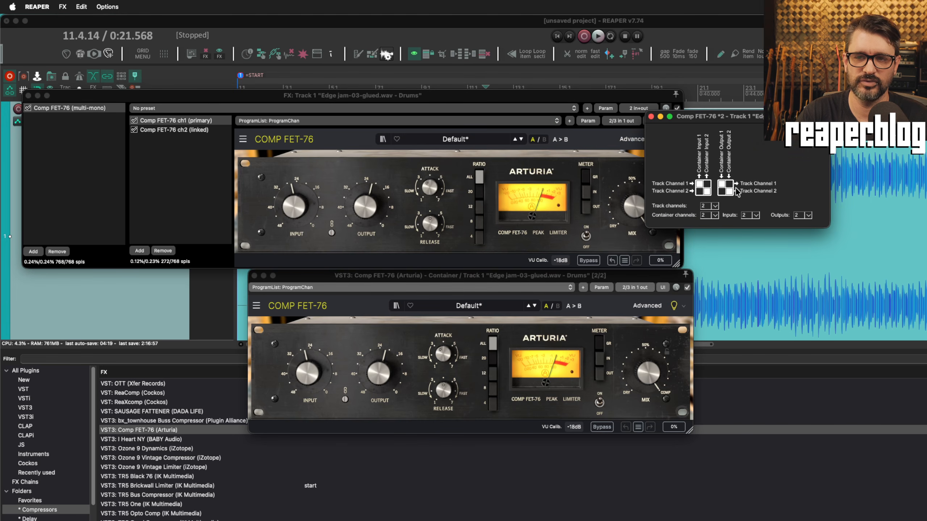
left_click(650, 116)
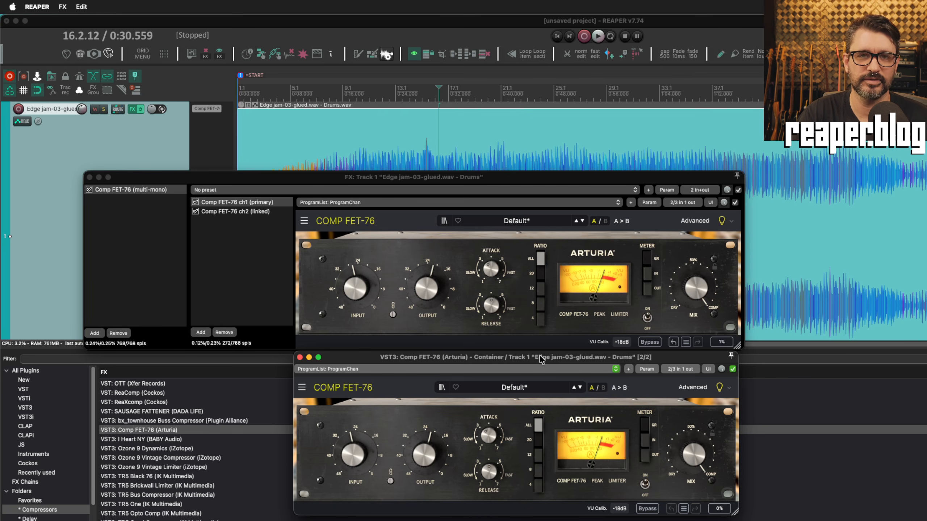
Remove the multi-mono Comp FET-76 from the drums track and close its FX window.
left_click(258, 329)
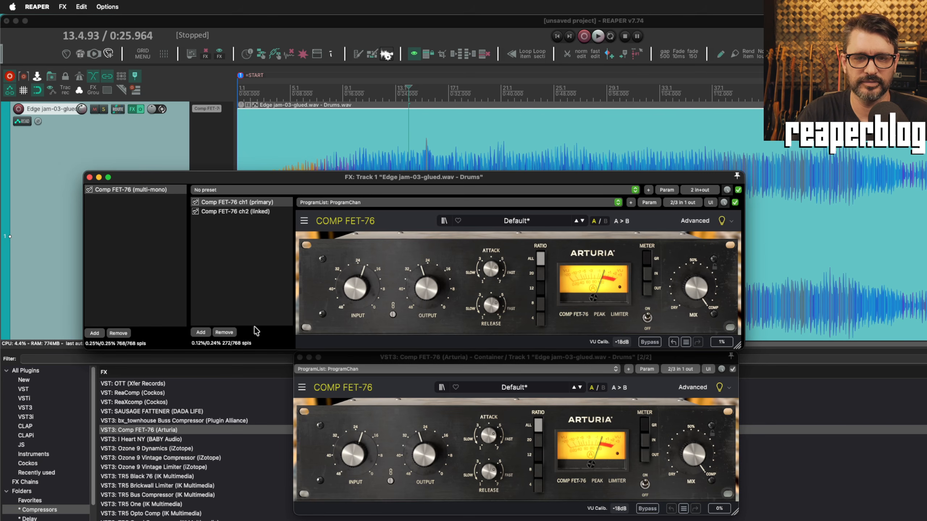
left_click(275, 325)
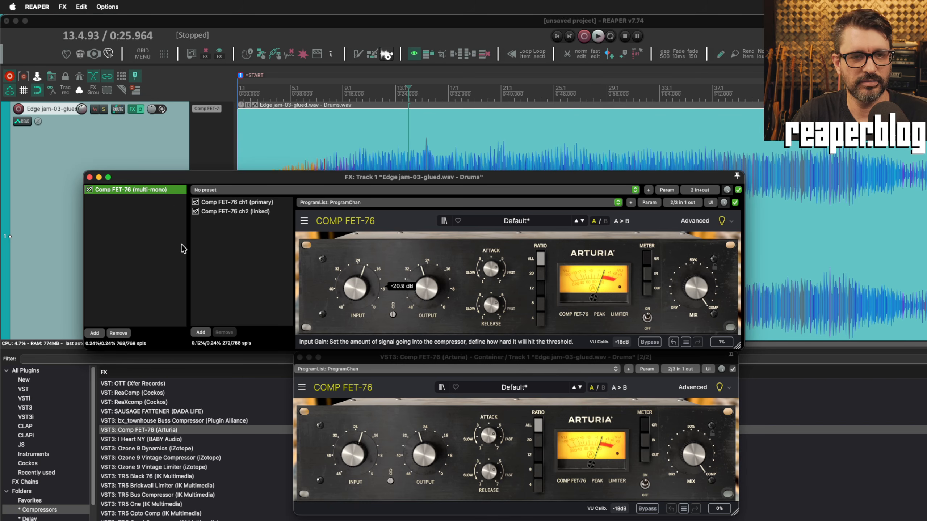
key("Delete")
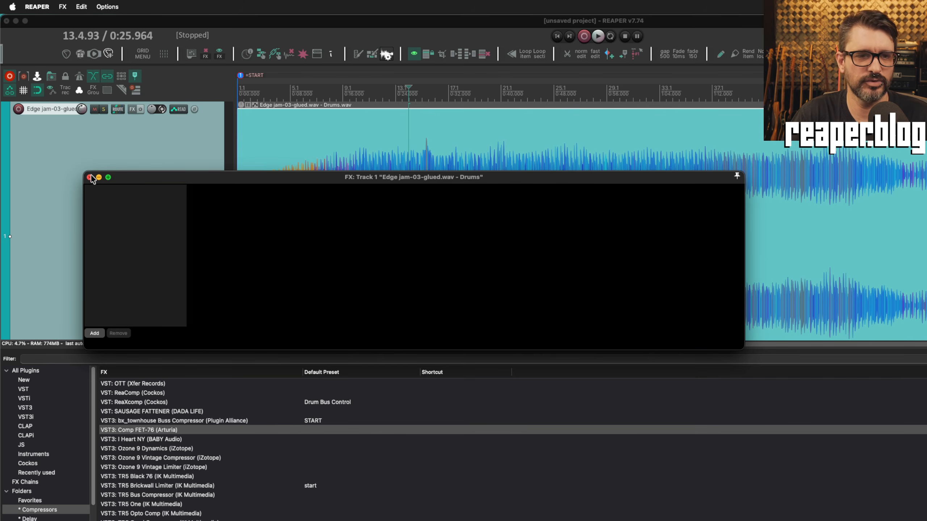
left_click(89, 177)
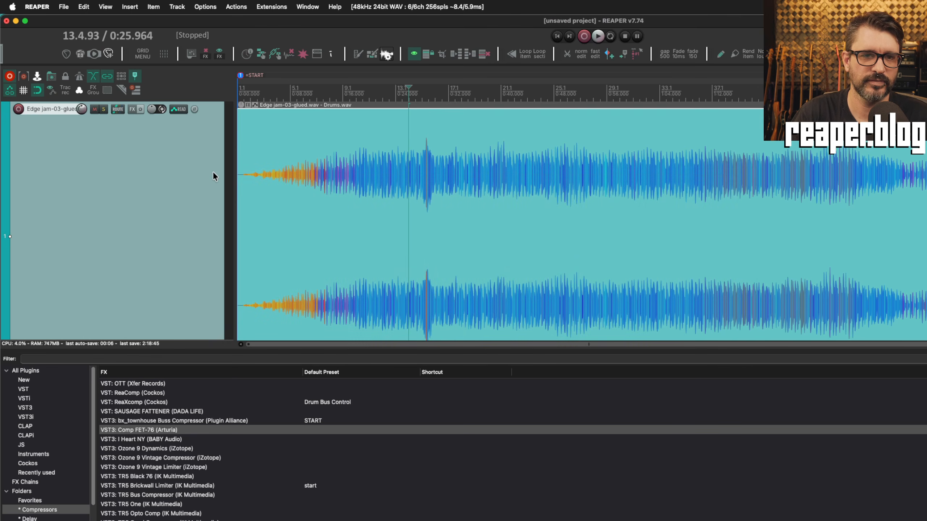
Set the drums track's channel count to 6 in its routing settings.
left_click(117, 109)
left_click(383, 131)
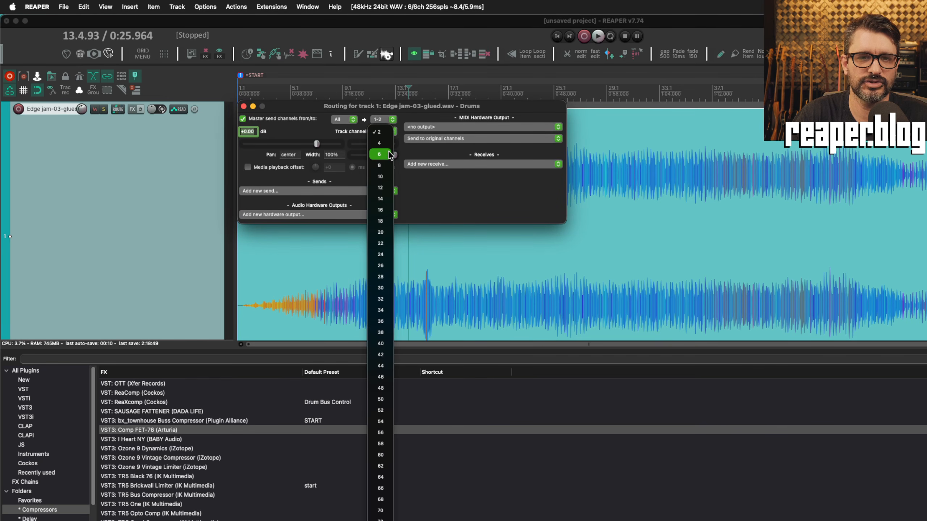
left_click(381, 155)
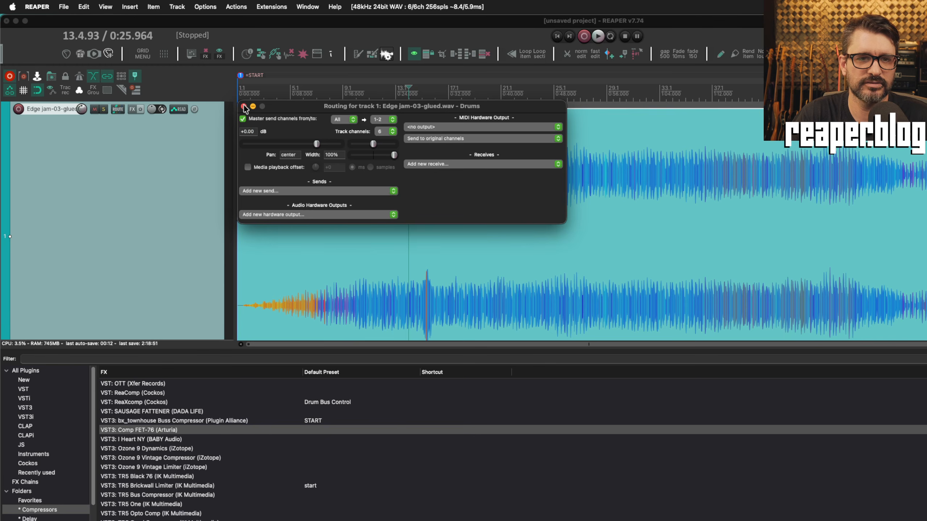
left_click(243, 106)
Add the Goblyn plug-in from the Distortion / Saturation folder to the drums track and build a multi-stereo FX from it.
left_click(130, 108)
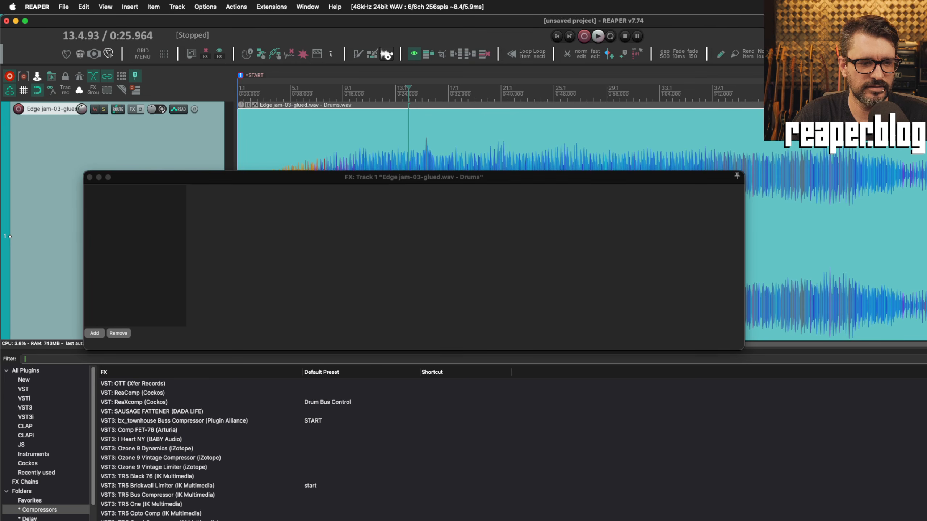
scroll(53, 519, "down", 2)
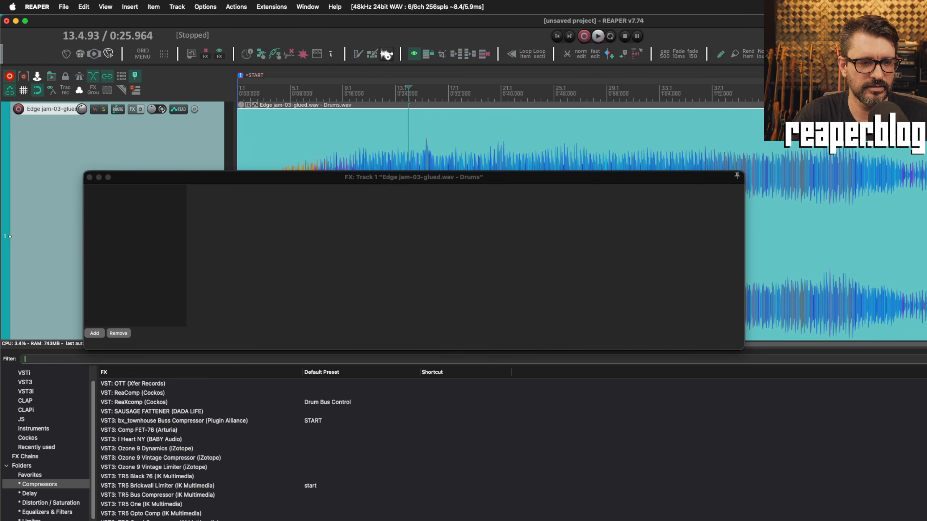
left_click(55, 503)
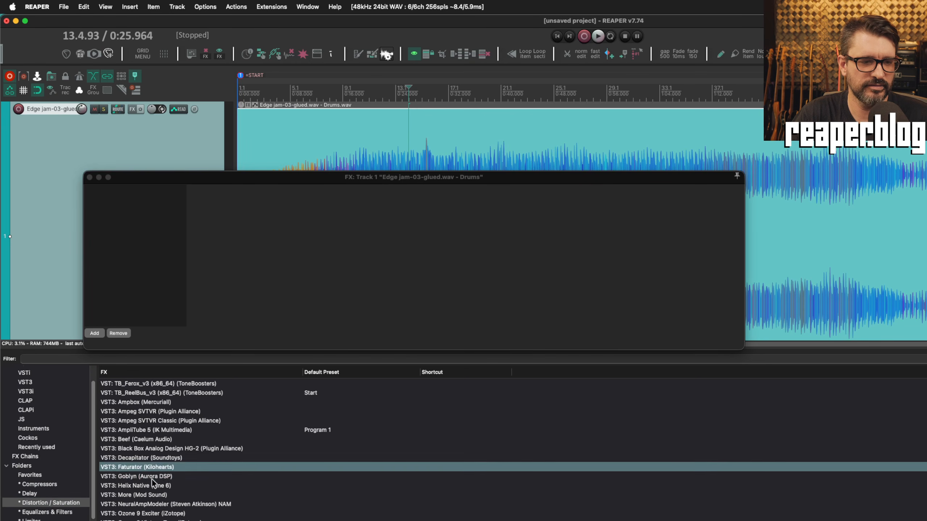
double_click(157, 477)
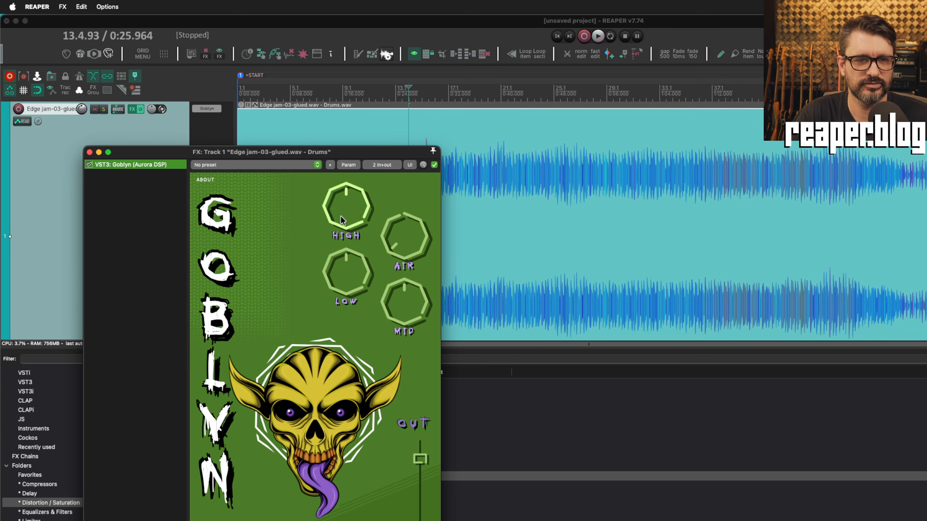
right_click(168, 162)
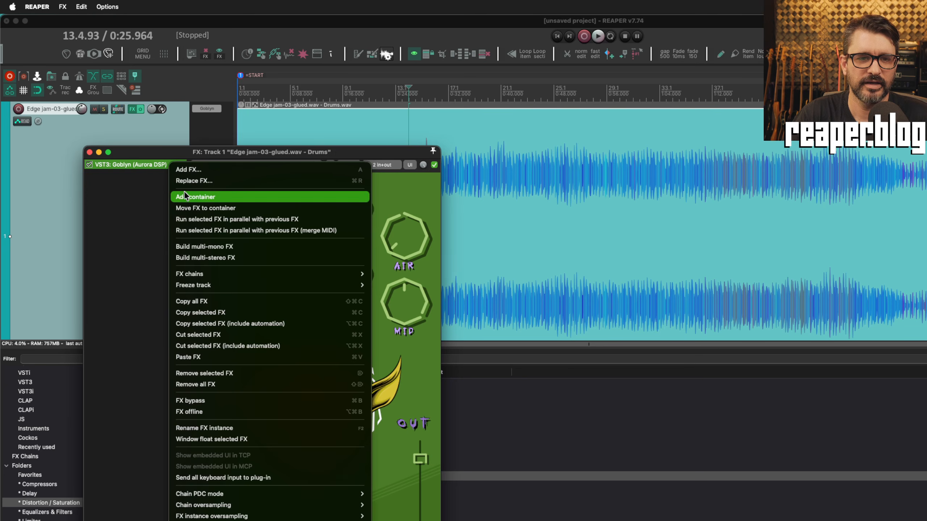
left_click(222, 258)
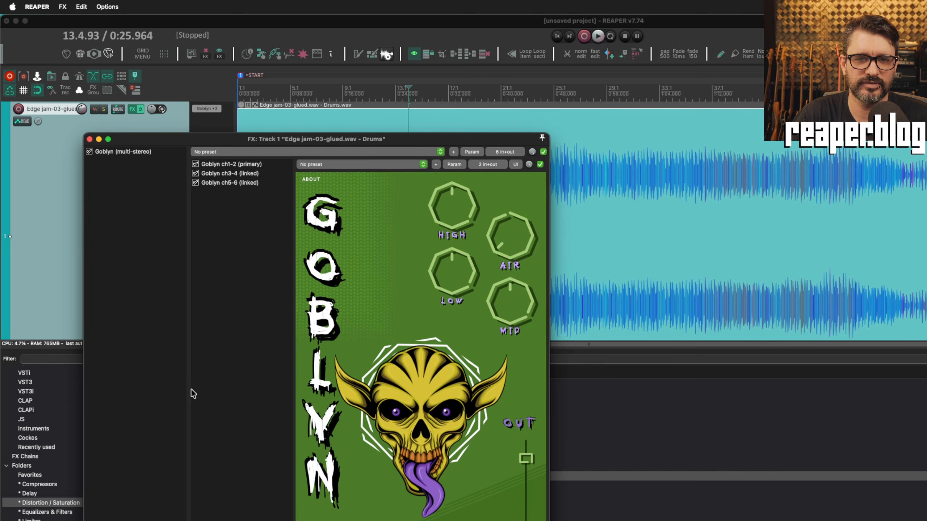
Look through the ch1-2, ch3-4 and ch5-6 instances inside the multi-stereo Goblyn container.
left_click_drag(265, 141, 293, 141)
left_click(294, 165)
left_click(292, 174)
left_click(292, 183)
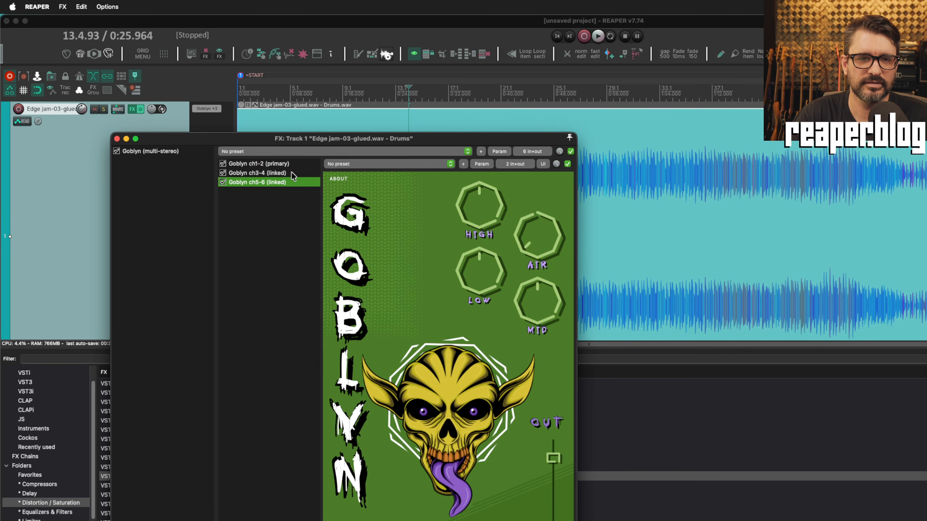
left_click(292, 173)
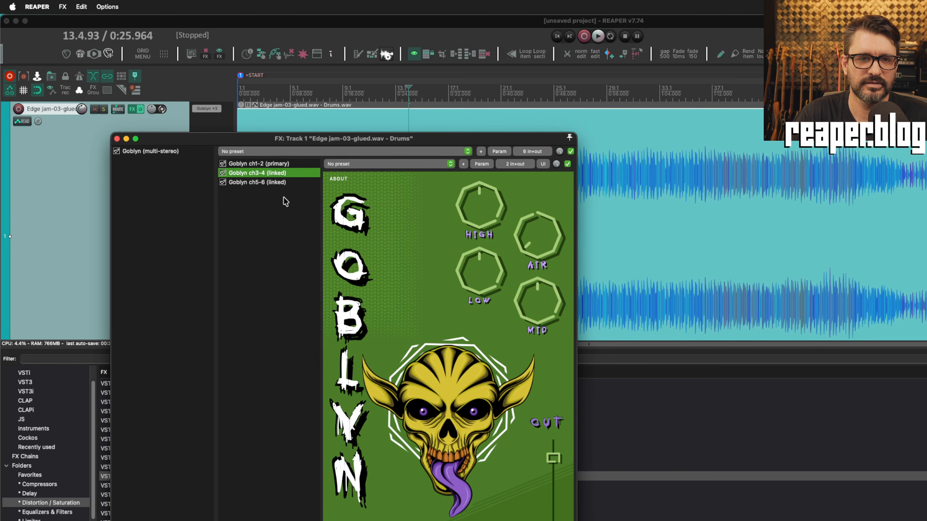
Float the linked ch3-4 and ch5-6 Goblyn instances in separate side-by-side windows and select the primary ch1-2 instance.
double_click(288, 173)
left_click_drag(242, 67, 711, 109)
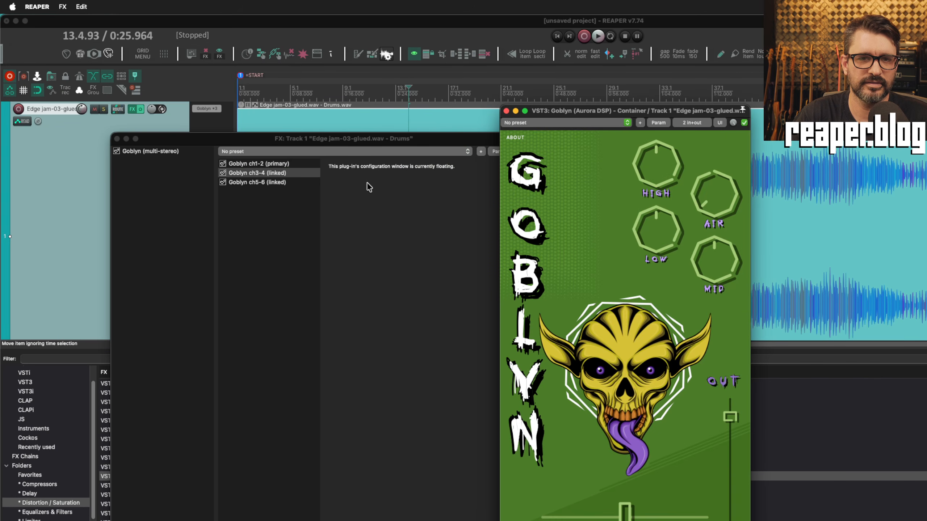
double_click(291, 182)
left_click_drag(188, 54, 914, 111)
left_click(287, 163)
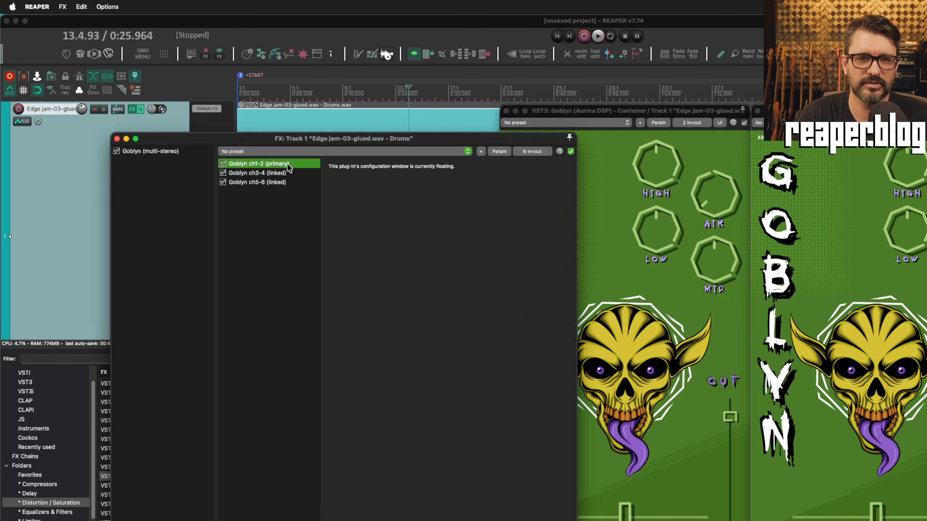
Place the drums FX chain window with the primary ch1-2 Goblyn interface beside the two floating linked instances, clear of the timeline.
left_click_drag(461, 139, 371, 103)
left_click_drag(366, 334, 389, 184)
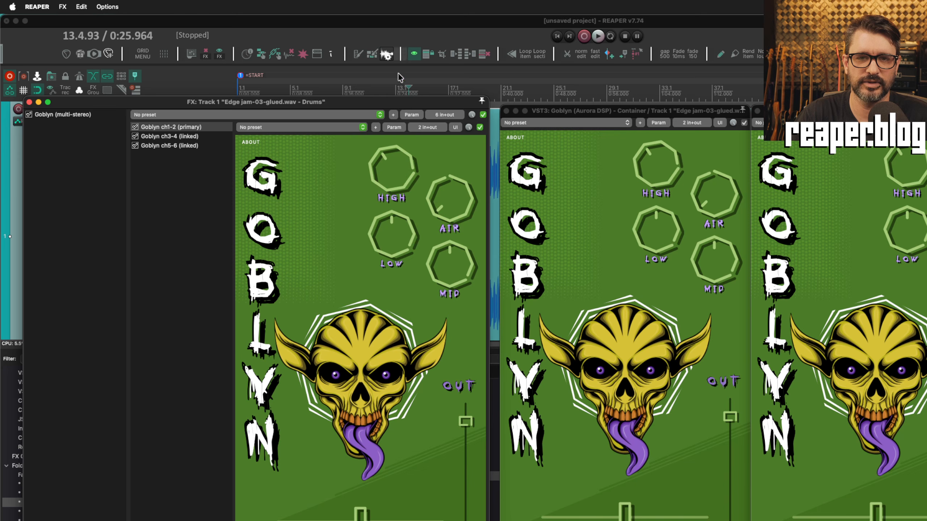
left_click_drag(389, 100, 399, 165)
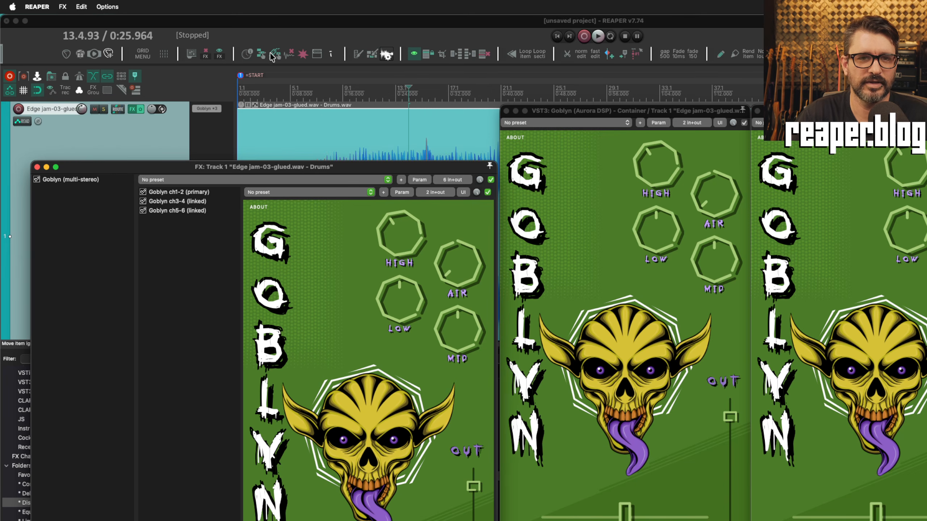
Play the drums from 0:11.356 with all three Goblyn instances in view, and stop playback.
left_click(312, 94)
key("space")
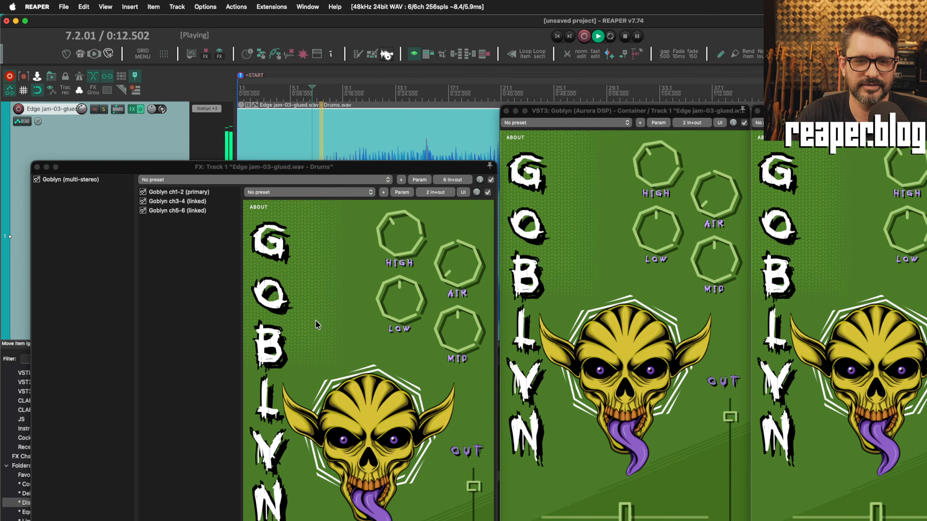
left_click(377, 311)
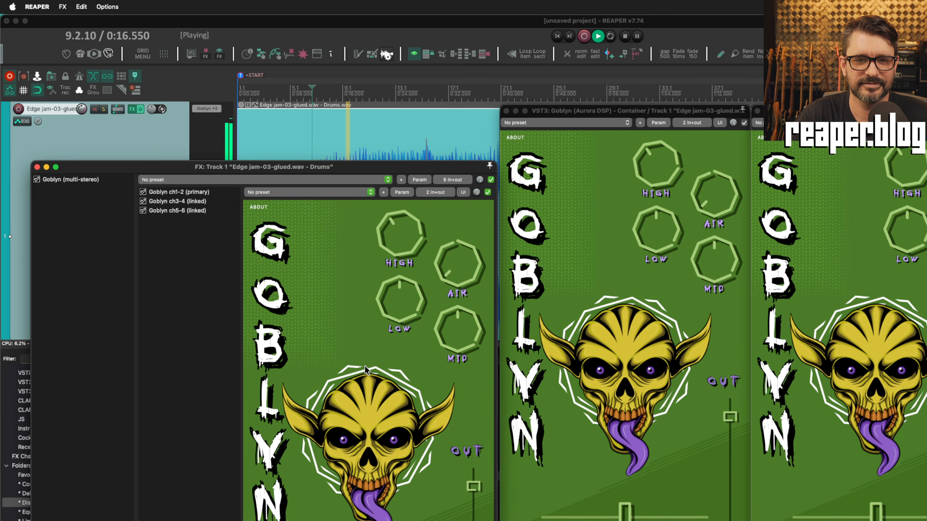
key("space")
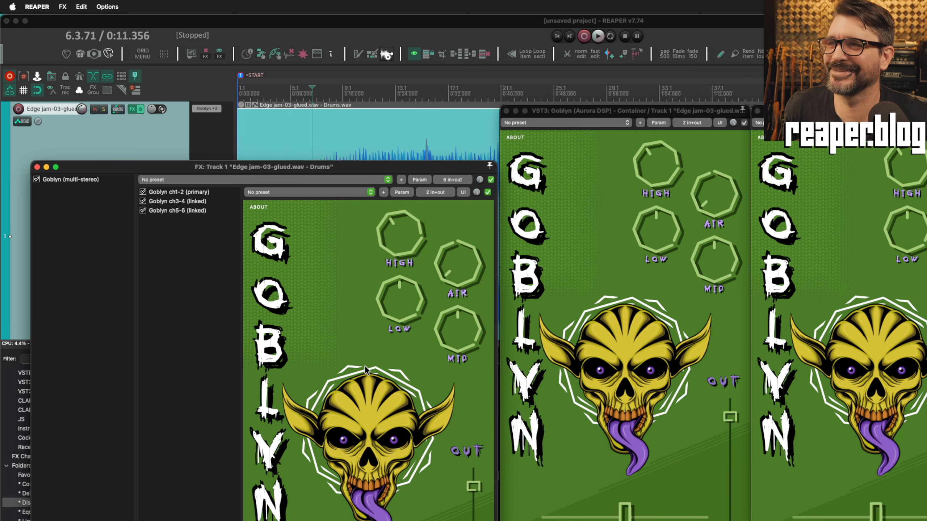
Examine the pin routing of the primary ch1-2 Goblyn instance inside the container and return to the multi-stereo container.
left_click_drag(396, 167, 404, 117)
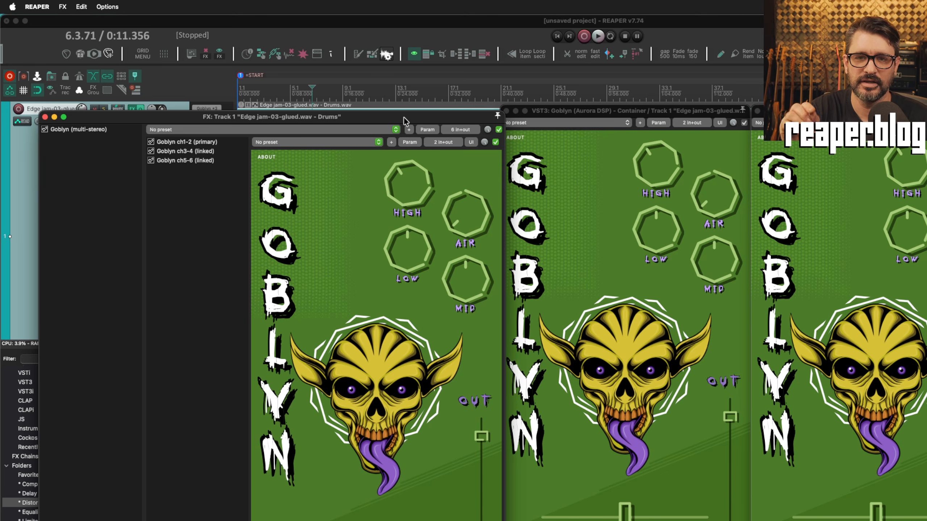
left_click(442, 144)
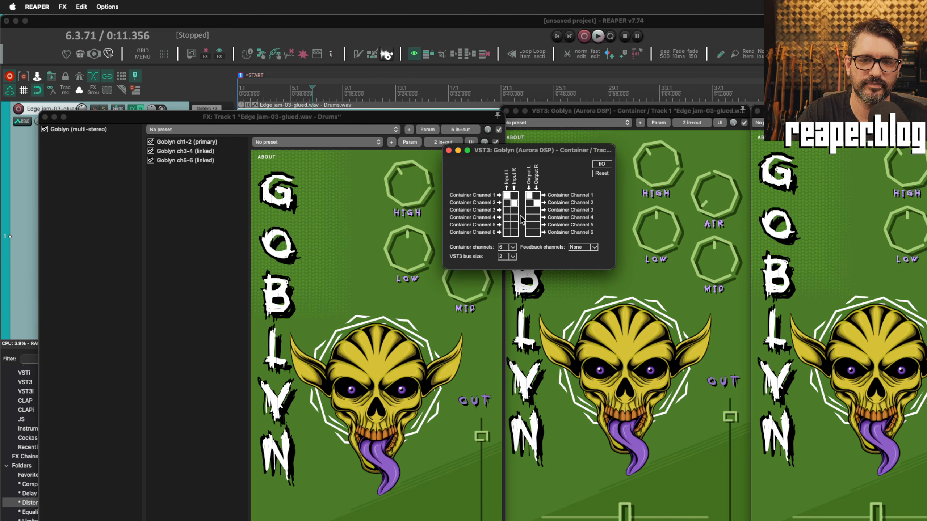
left_click(449, 150)
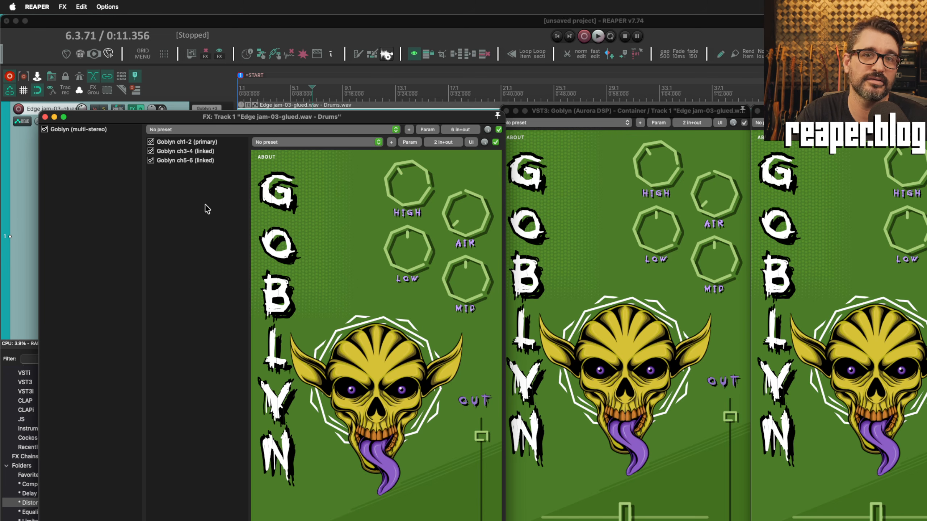
left_click(91, 130)
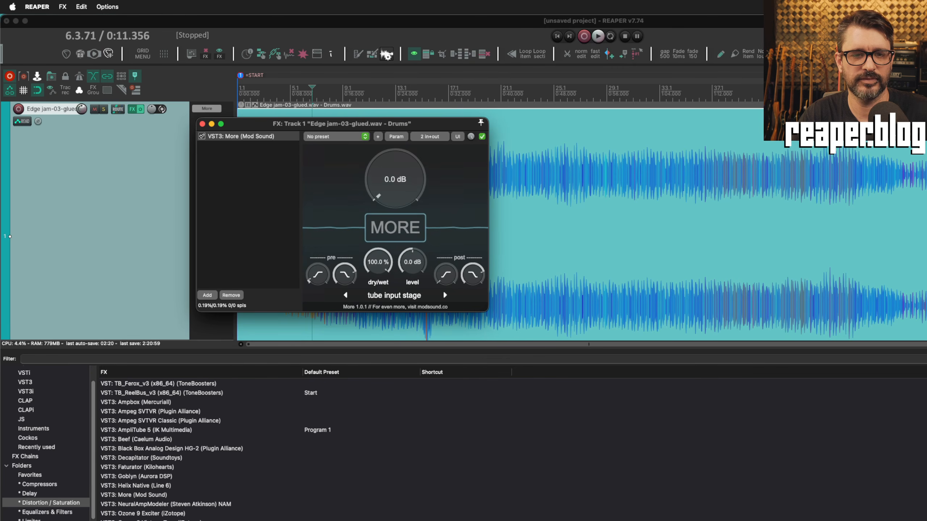
Link the More plug-in's pre low cut parameter to its own MORE parameter.
left_click(397, 137)
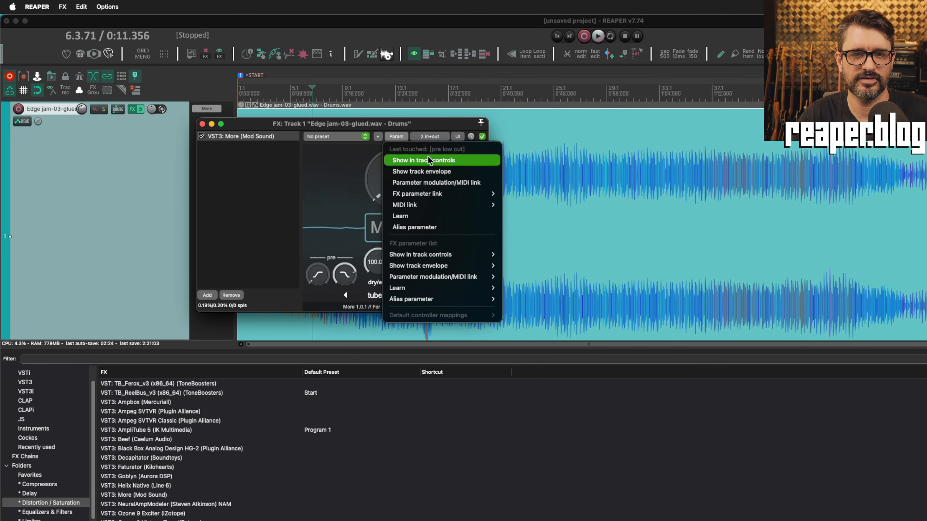
mouse_move(399, 197)
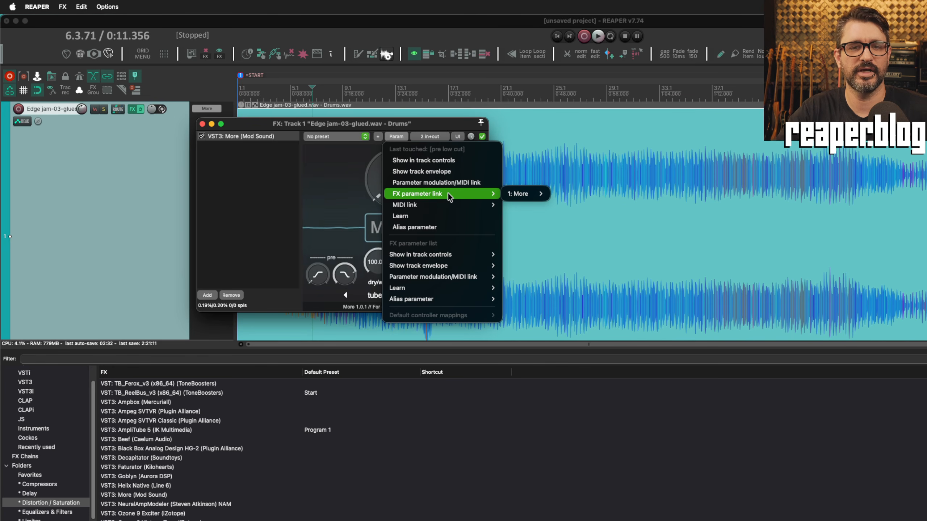
mouse_move(527, 193)
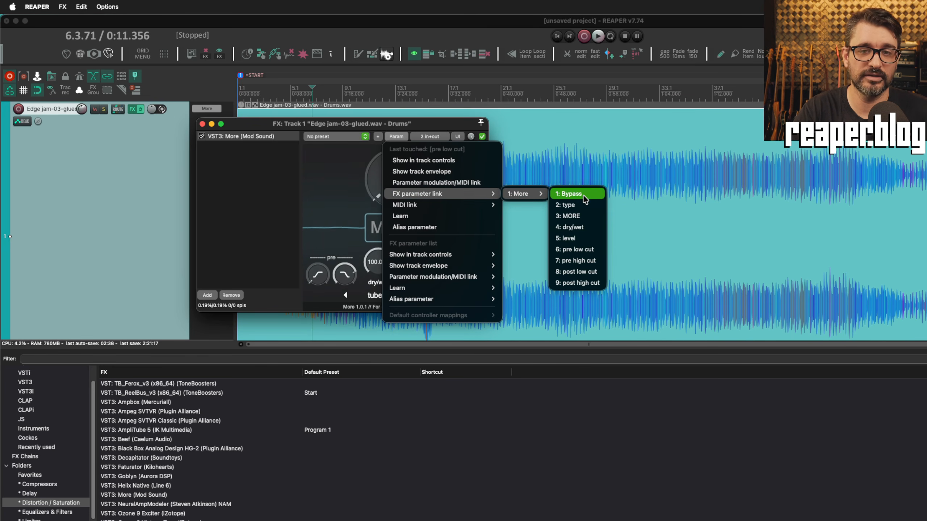
left_click(586, 215)
Turn the MORE knob up to about 65.4 dB and play the drums to audition the linked pre low cut.
left_click_drag(365, 190, 365, 126)
key("space")
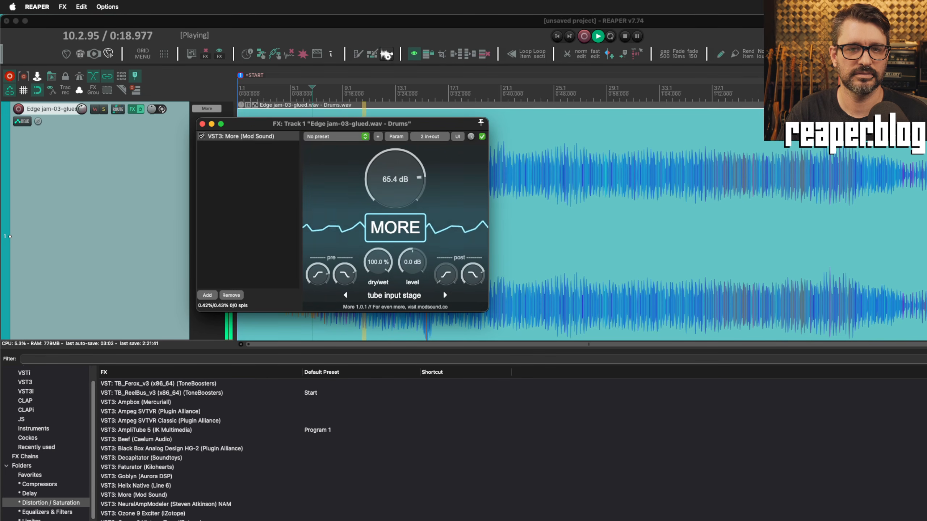
key("space")
Set the pre low cut link's offset to -49% in its parameter modulation settings and turn MORE to about 14.6 dB to test it.
left_click(397, 136)
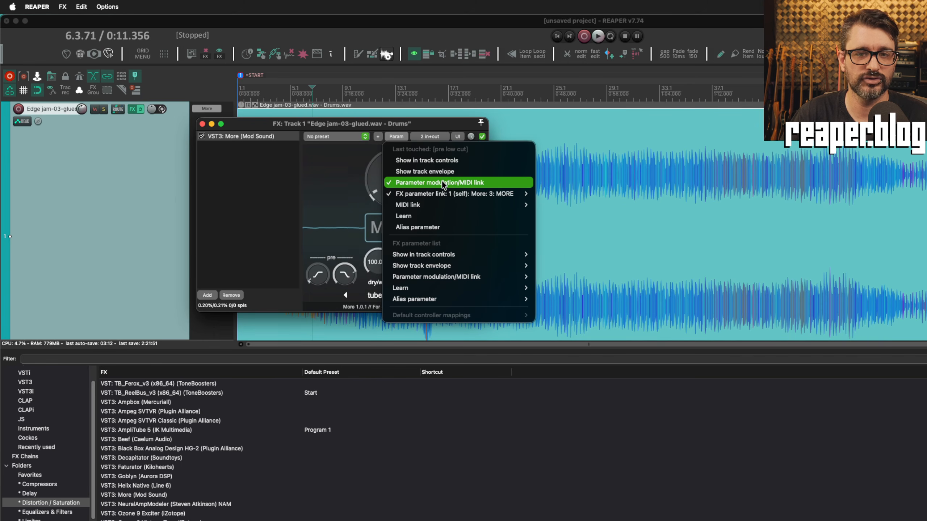
mouse_move(451, 193)
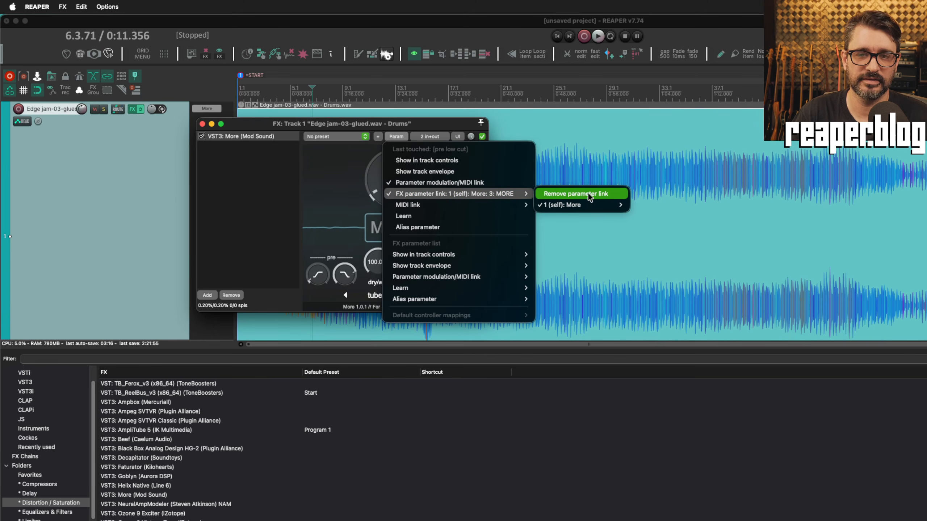
mouse_move(598, 201)
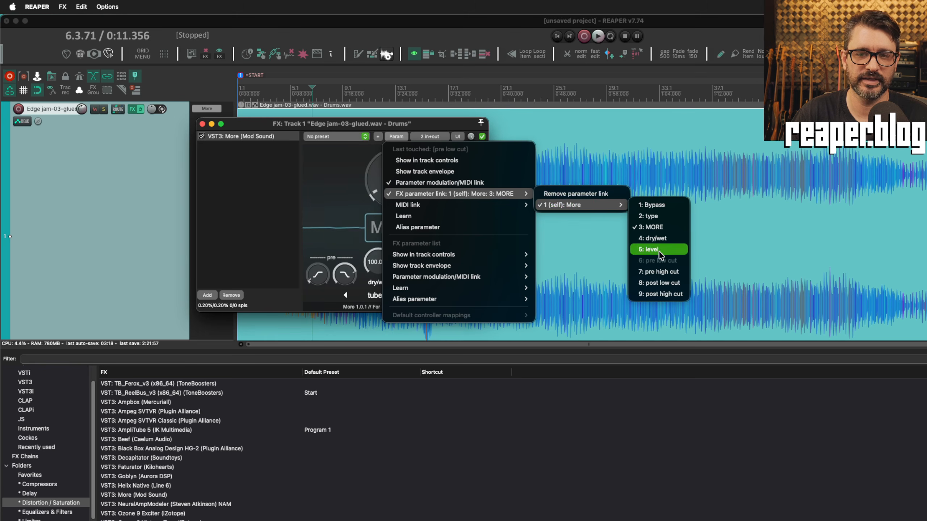
left_click(474, 183)
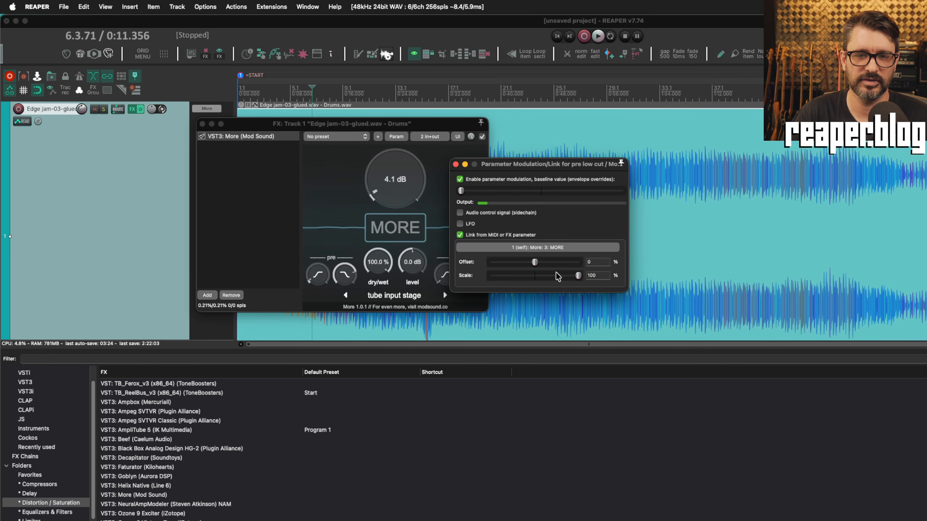
left_click_drag(535, 262, 515, 263)
left_click_drag(395, 184, 395, 167)
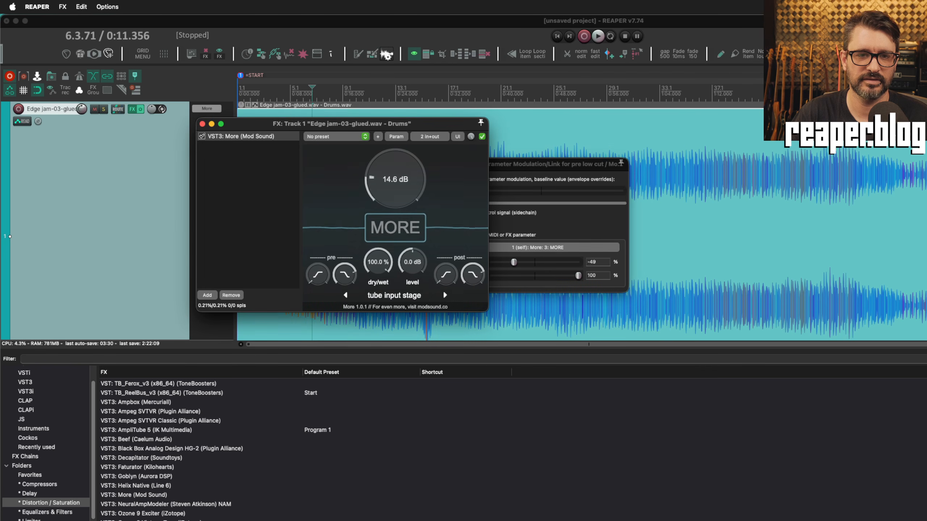
Remove the parameter link from the pre low cut and raise the MORE knob to about 26.6 dB.
left_click(396, 136)
mouse_move(493, 196)
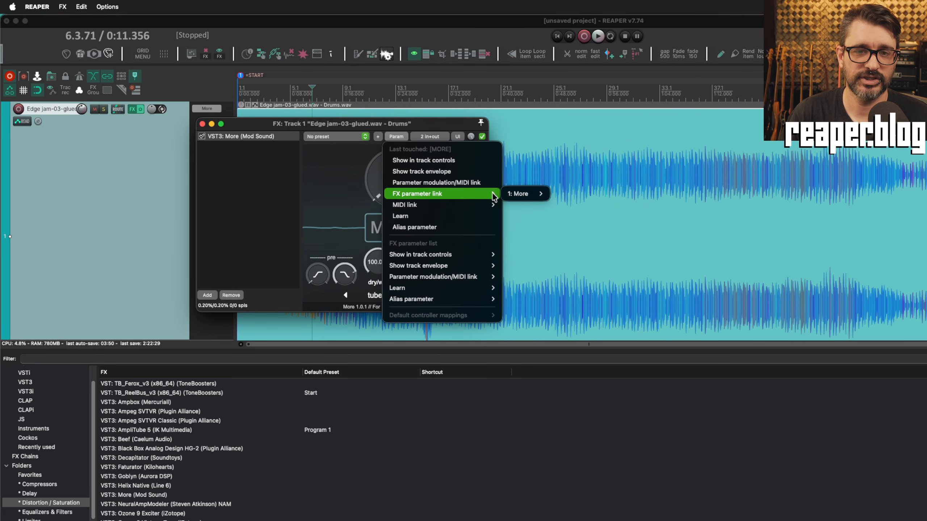
left_click(316, 189)
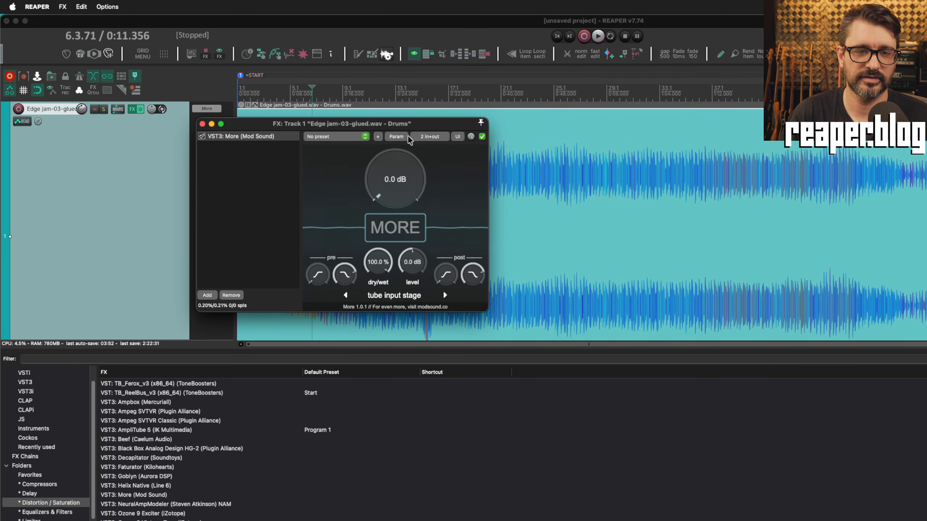
left_click(397, 136)
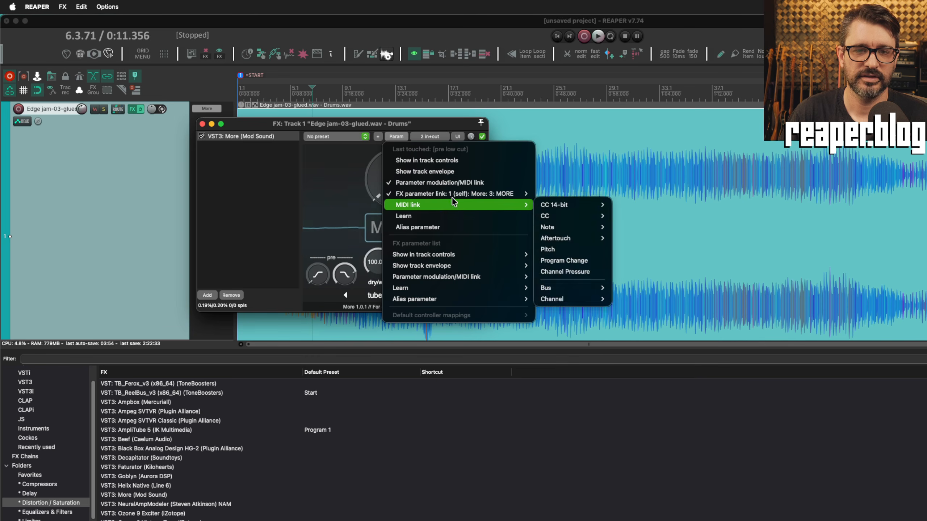
left_click(576, 194)
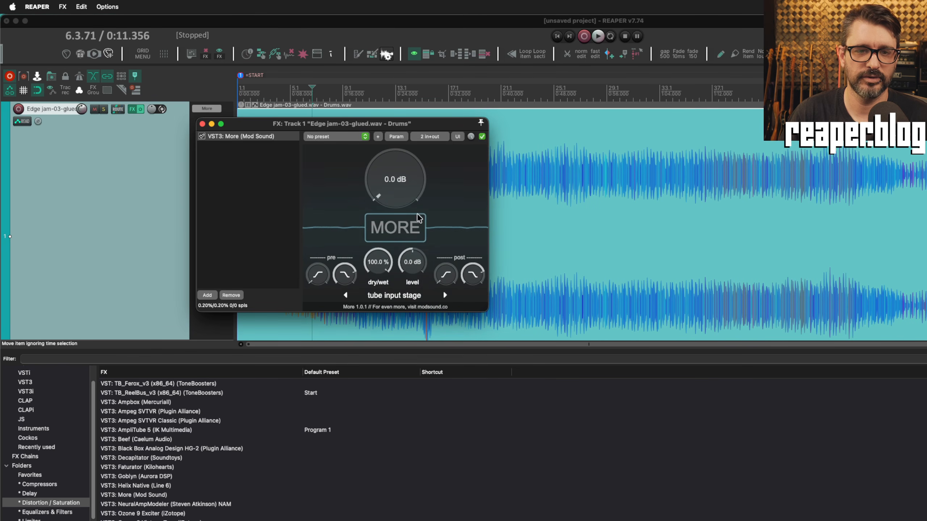
left_click_drag(383, 189, 383, 161)
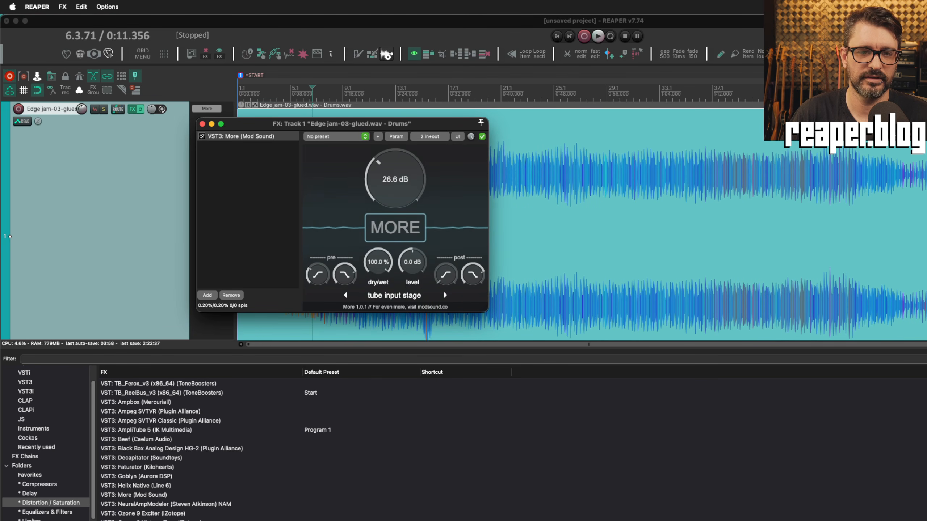